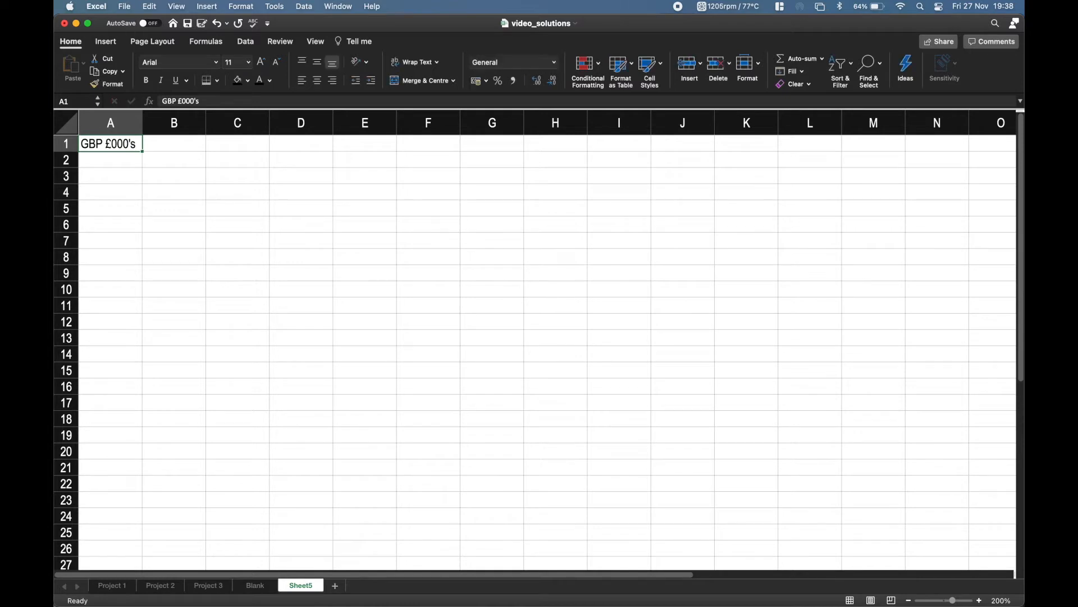
# Enter 1 in B1 as the first period number beside the GBP £000's header.
pyautogui.press('Left')
pyautogui.click(175, 143)
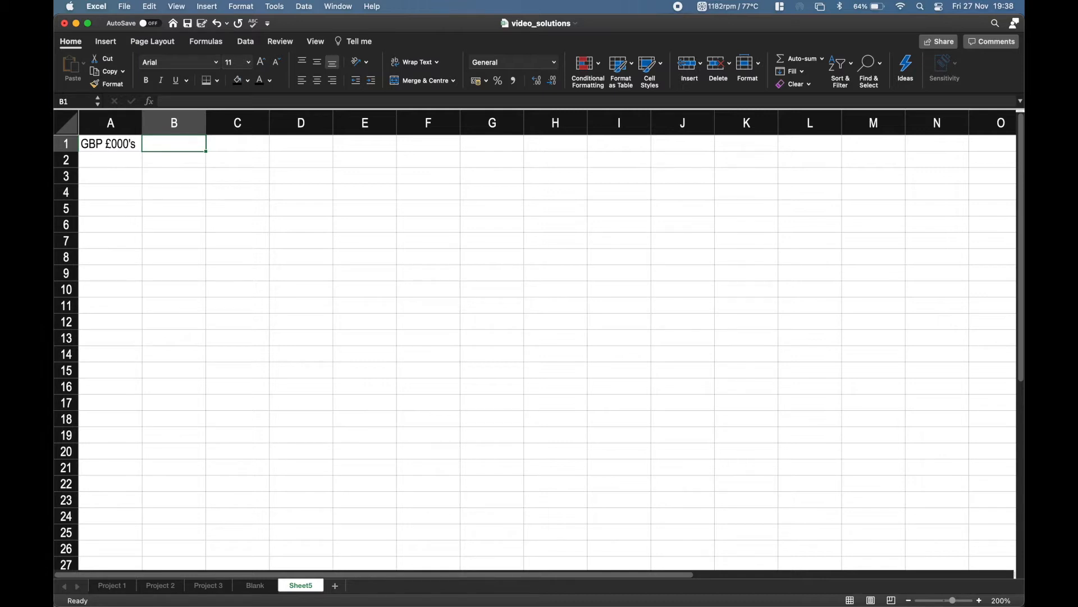
pyautogui.write('1')
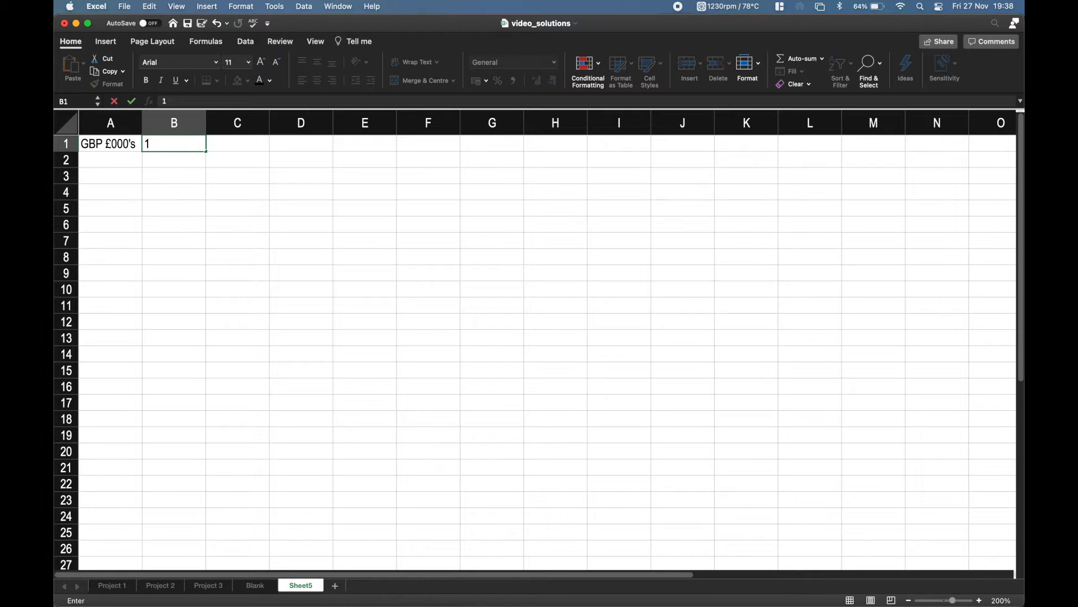
pyautogui.press('Tab')
# Enter the period numbers 2, 3, 4 and 5 as plain values in C1 to F1.
pyautogui.write('2')
pyautogui.press('Tab')
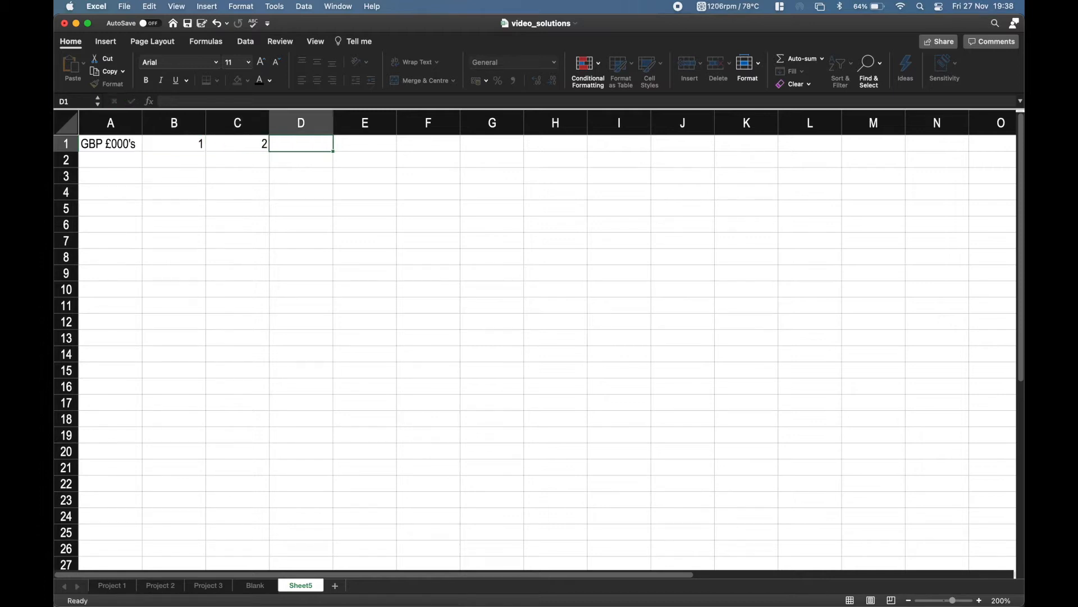
pyautogui.write('3')
pyautogui.press('Tab')
pyautogui.write('4')
pyautogui.press('Right')
pyautogui.write('5')
pyautogui.press('Right')
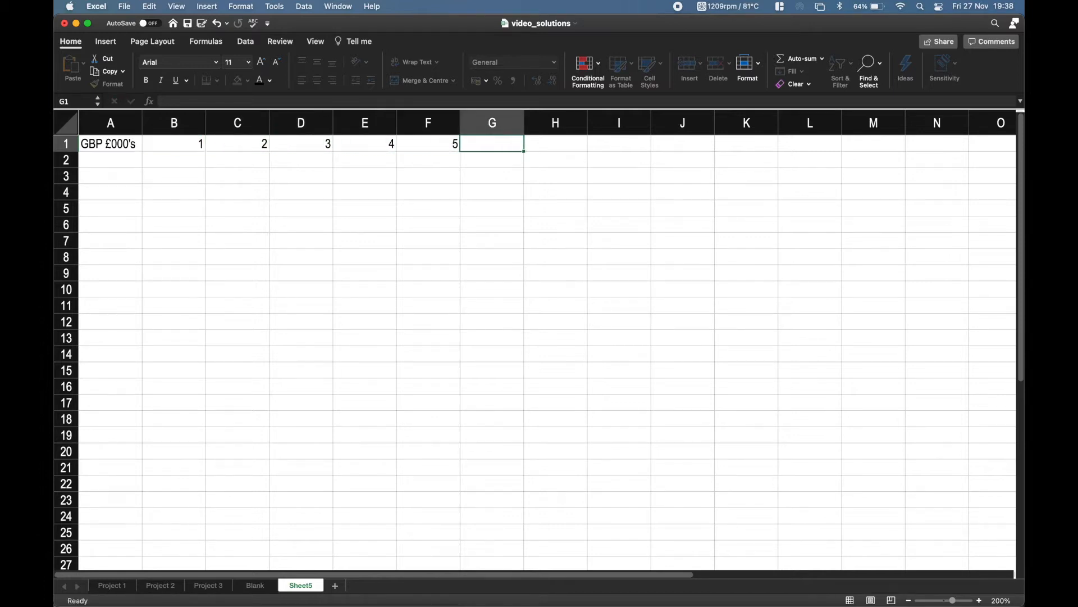
# Clear the period numbers in C1 to F1, keeping only the first period in B1.
pyautogui.press('Left')
pyautogui.press('Delete')
pyautogui.press('Left')
pyautogui.press('Delete')
pyautogui.press('Left')
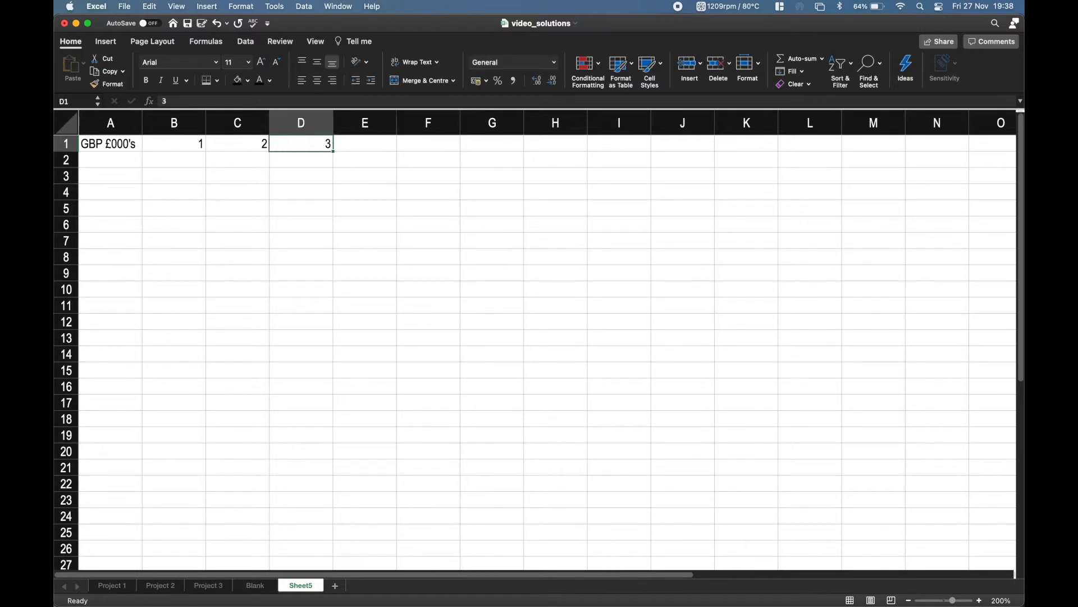
pyautogui.press('Delete')
pyautogui.press('Left')
pyautogui.press('Delete')
pyautogui.press('Left')
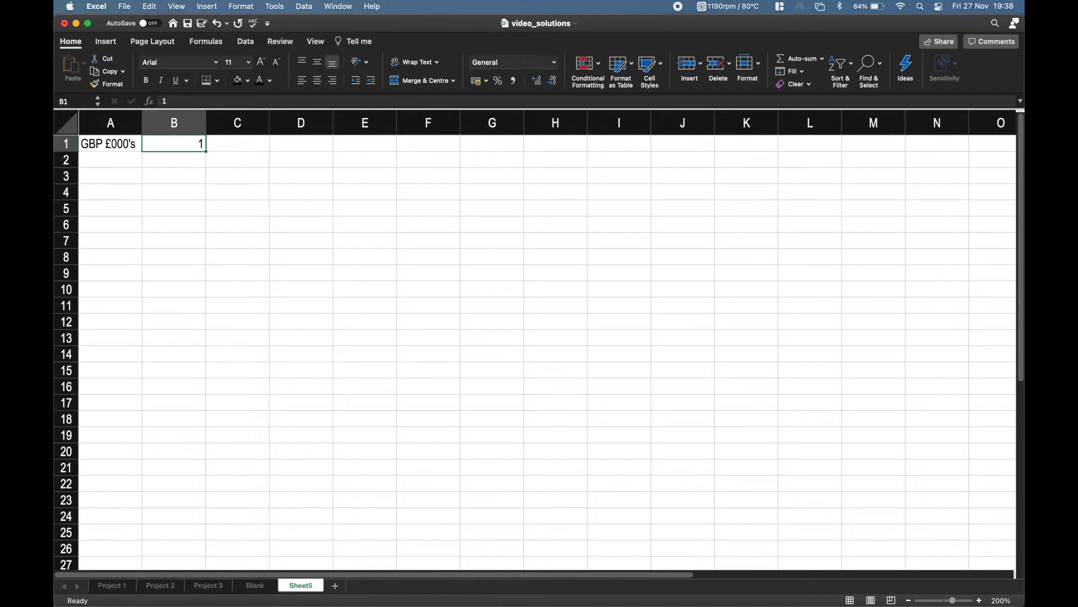
# Enter the formula =B1+1 in C1 to calculate the second period from the first.
pyautogui.press('Right')
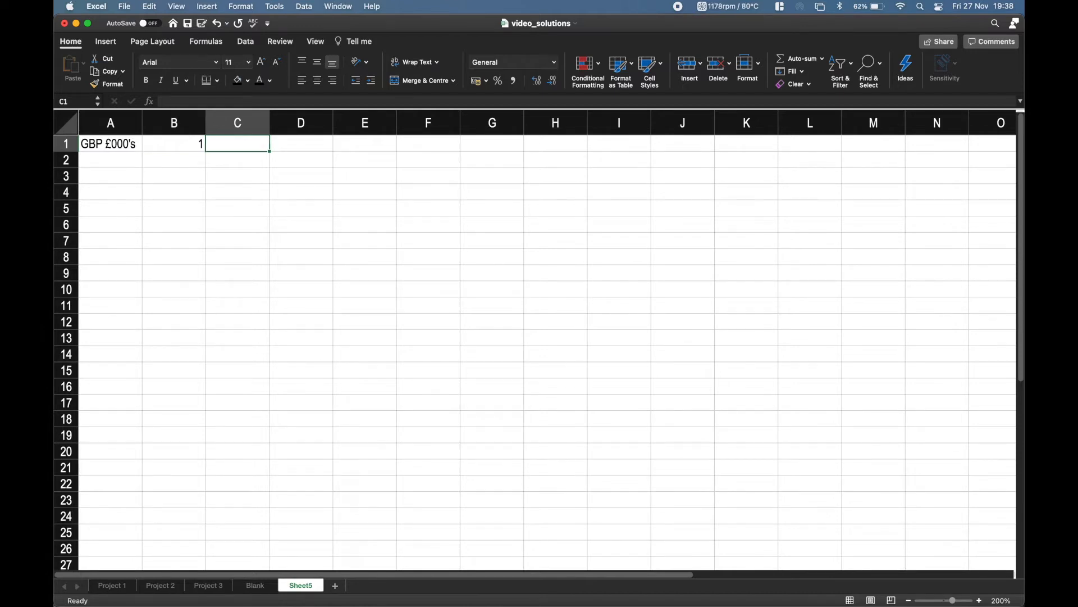
pyautogui.write('=')
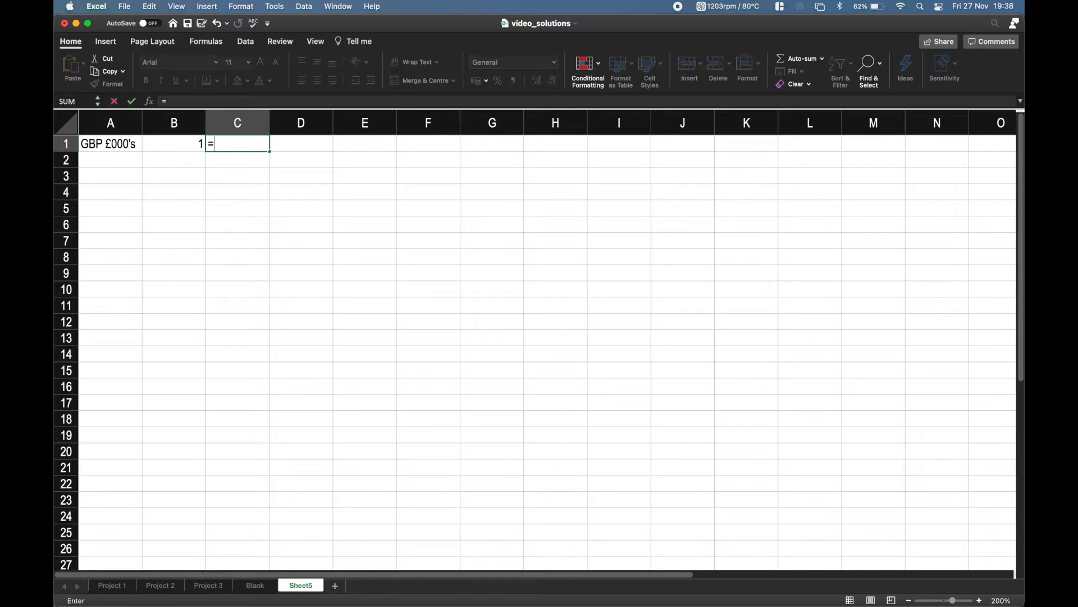
pyautogui.press('Left')
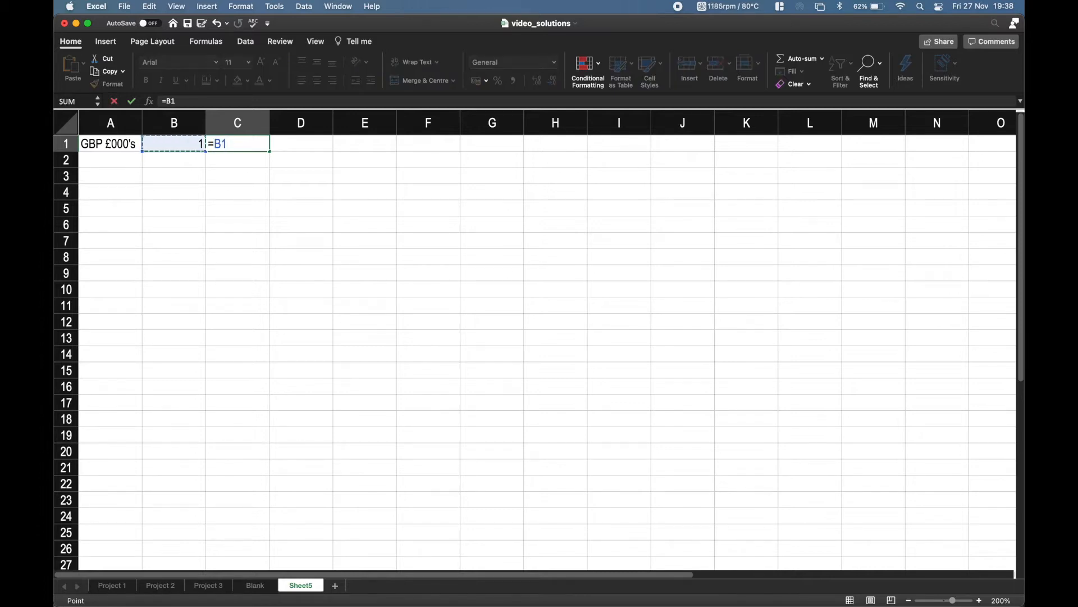
pyautogui.write('+1')
pyautogui.press('Return')
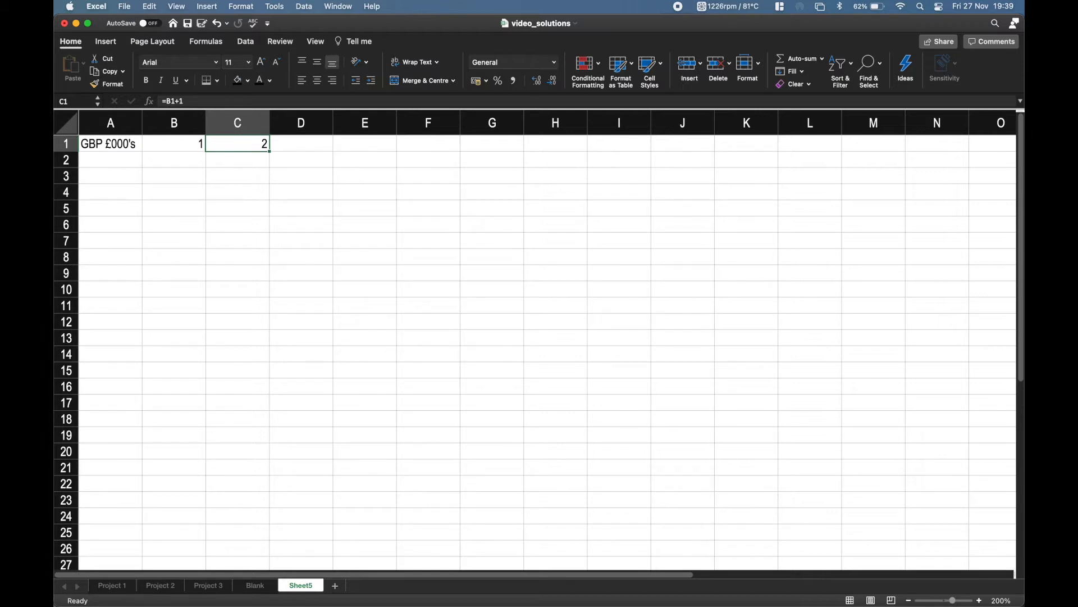
# Fill the C1 period formula across to F1 so the header row covers five periods.
pyautogui.hotkey('shift', 'Right')
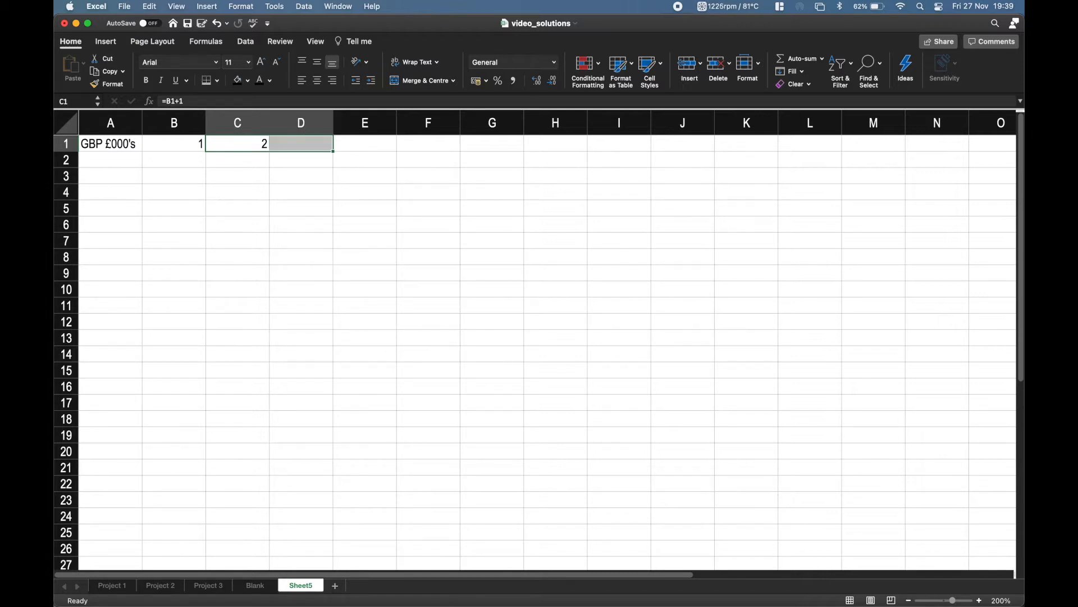
pyautogui.hotkey('shift', 'Right')
pyautogui.hotkey('shift', 'Right')
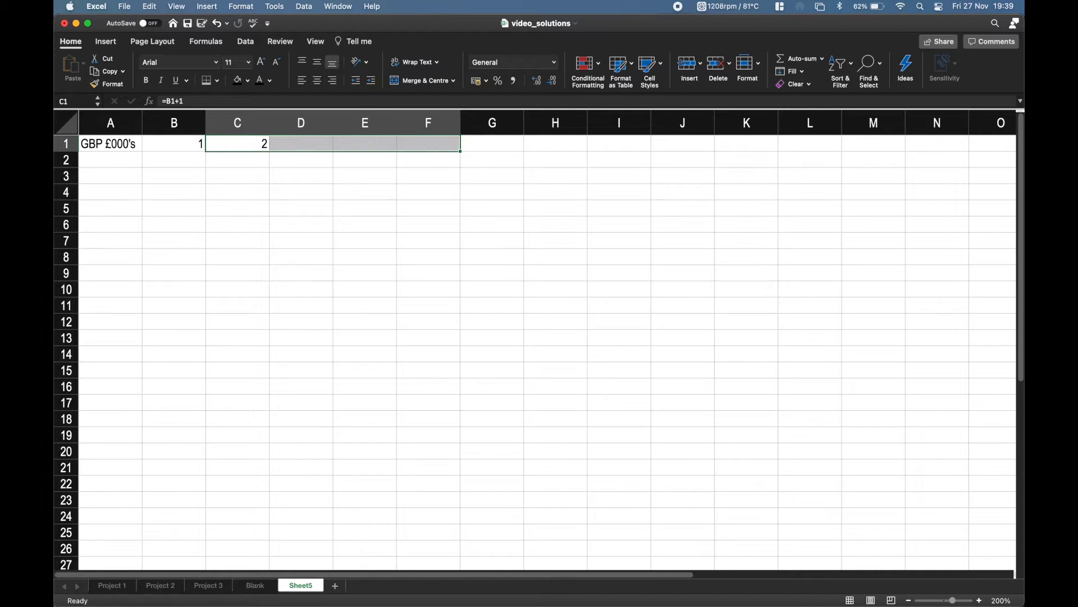
pyautogui.hotkey('ctrl', 'r')
pyautogui.press('Left')
pyautogui.press('Right')
pyautogui.press('Right')
pyautogui.press('Right')
pyautogui.press('Right')
# Set the first period in B1 to 2020 and check the linked period headers across the row.
pyautogui.press('Left')
pyautogui.press('Left')
pyautogui.press('Left')
pyautogui.press('Left')
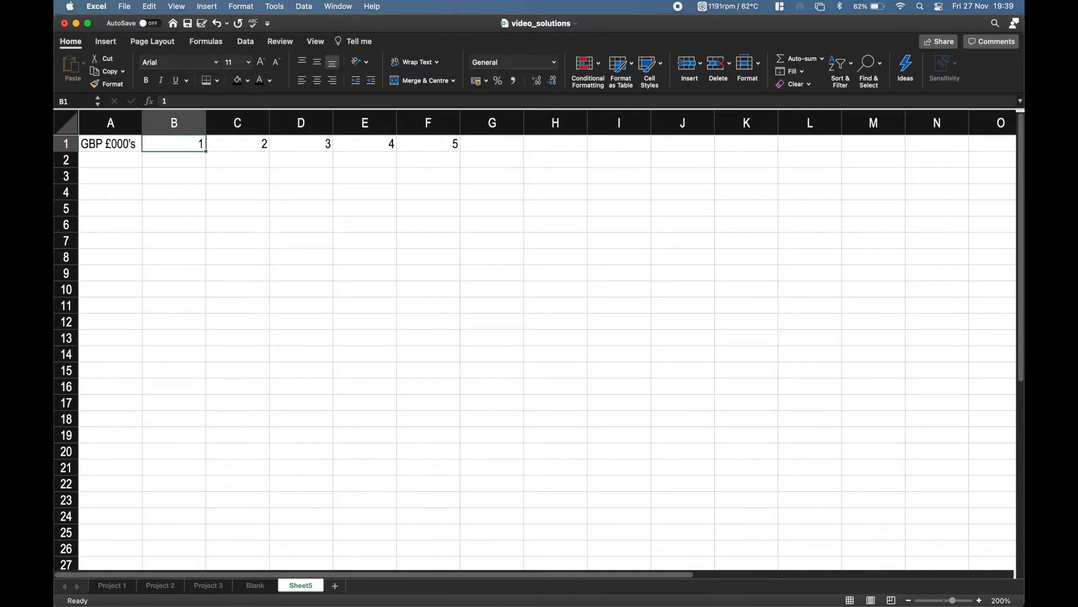
pyautogui.write('200')
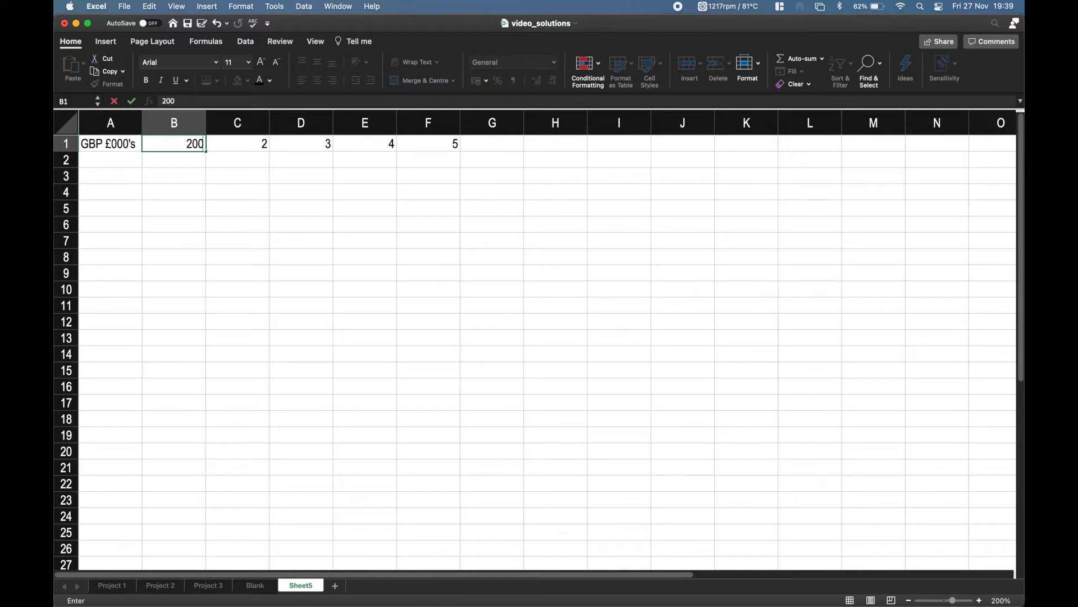
pyautogui.write('0')
pyautogui.press('BackSpace')
pyautogui.press('BackSpace')
pyautogui.write('20')
pyautogui.press('Return')
pyautogui.press('Right')
pyautogui.press('Right')
pyautogui.press('Right')
pyautogui.press('Right')
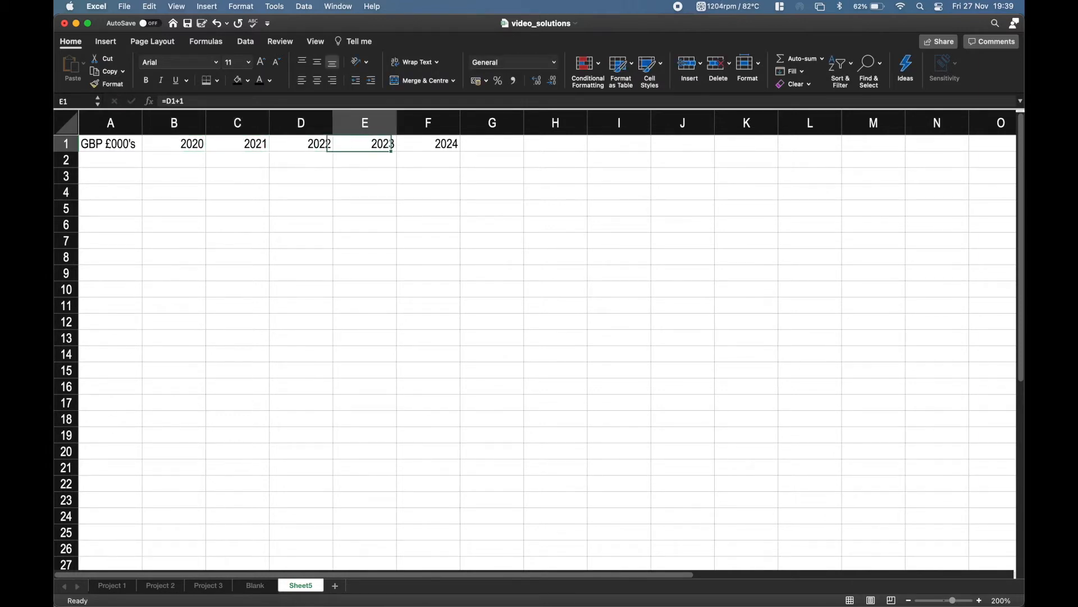
# Set the first period in B1 back to 1.
pyautogui.press('Left')
pyautogui.press('Left')
pyautogui.press('Left')
pyautogui.press('Left')
pyautogui.write('1')
pyautogui.press('Return')
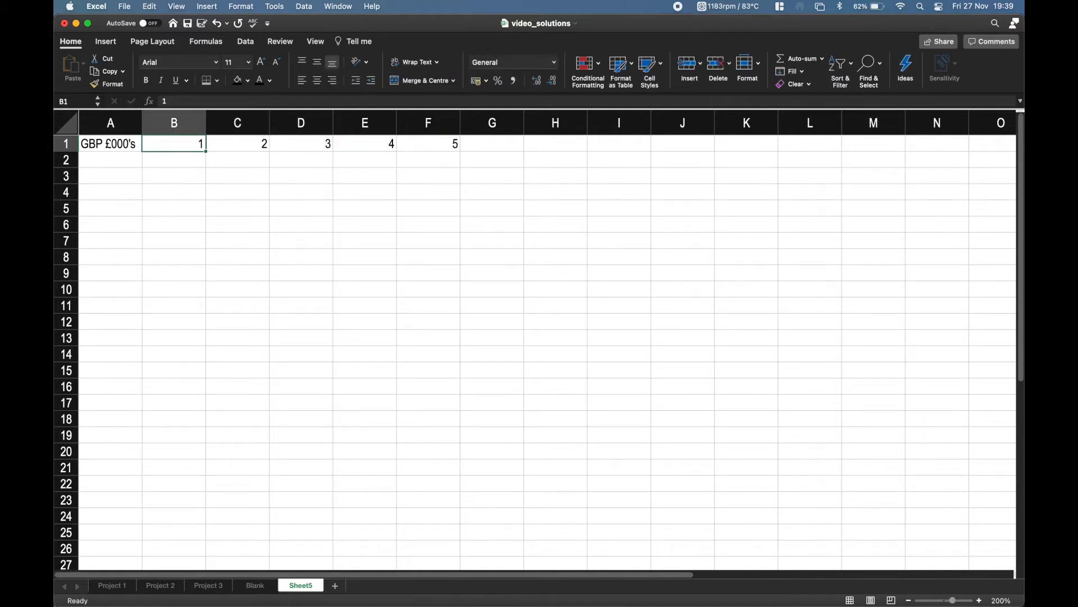
# Enter the row label "Revnue" in A2 below the GBP £000's header.
pyautogui.press('Down')
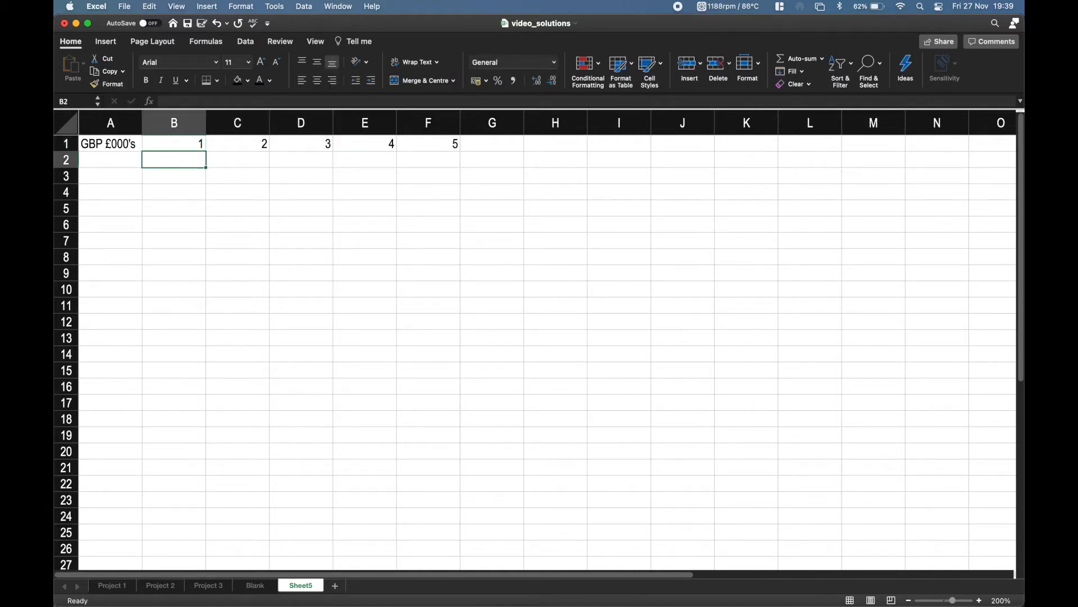
pyautogui.press('Left')
pyautogui.write('Revnue')
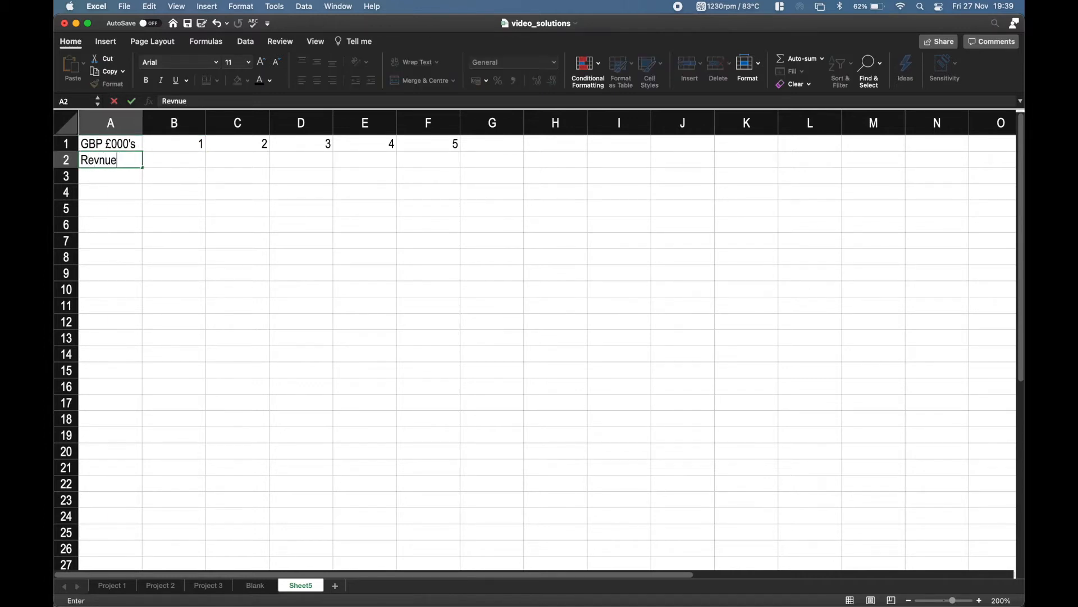
pyautogui.press('Right')
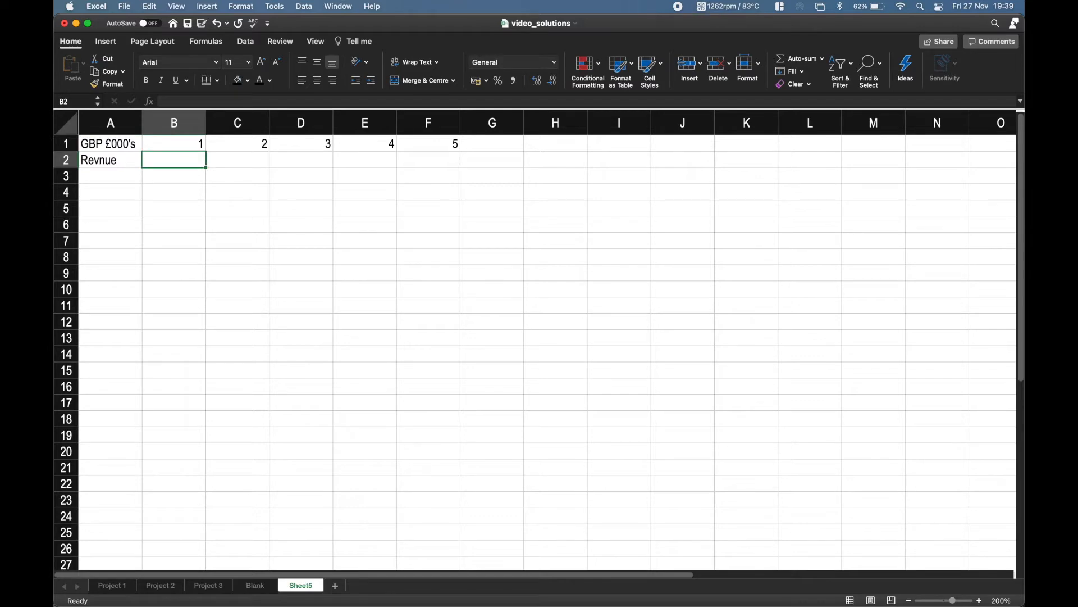
# Enter the revenue figures 4850, 12130, 17410, 19090 and 21300 in B2 to F2 for periods 1 to 5.
pyautogui.write('4850')
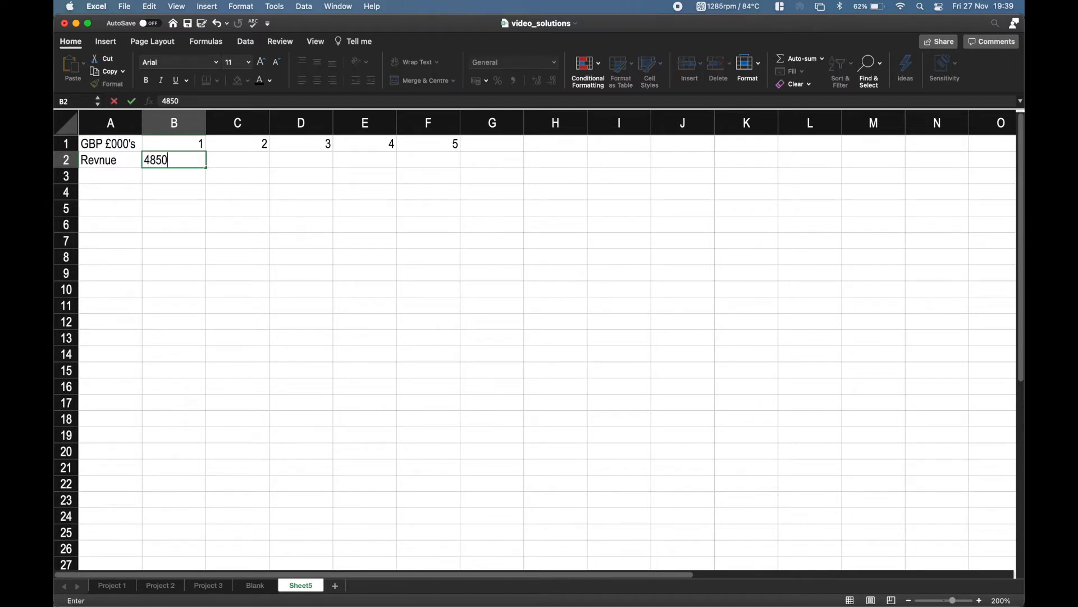
pyautogui.press('Right')
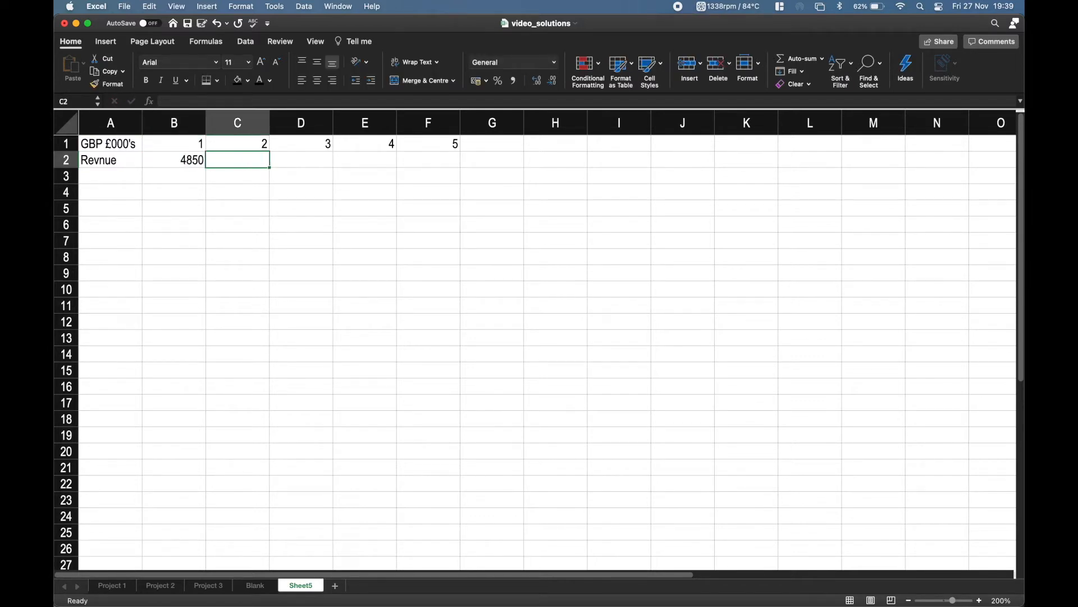
pyautogui.write('12130')
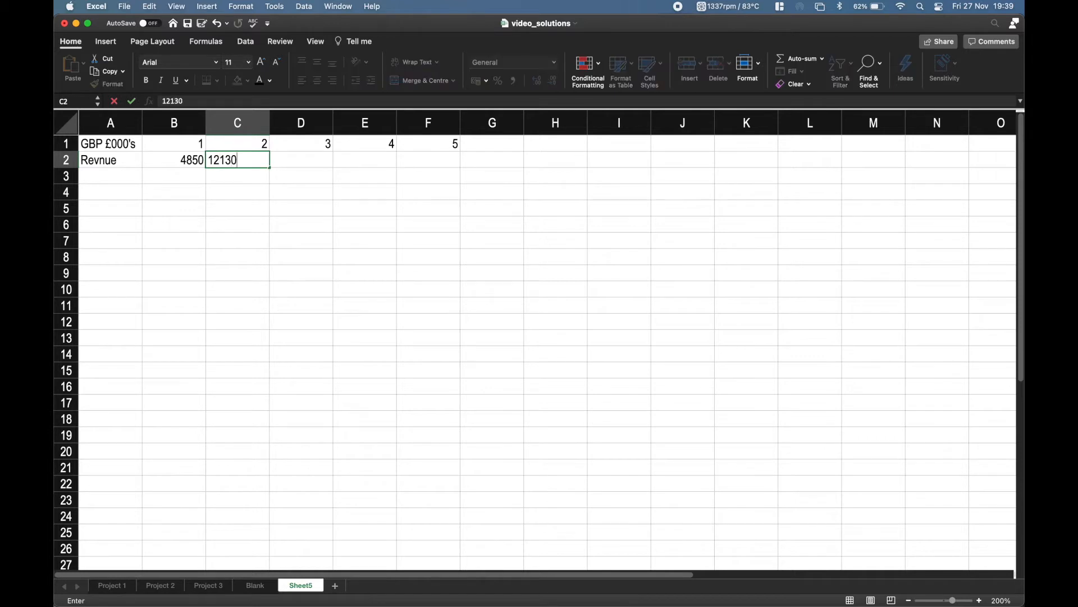
pyautogui.press('Right')
pyautogui.write('1')
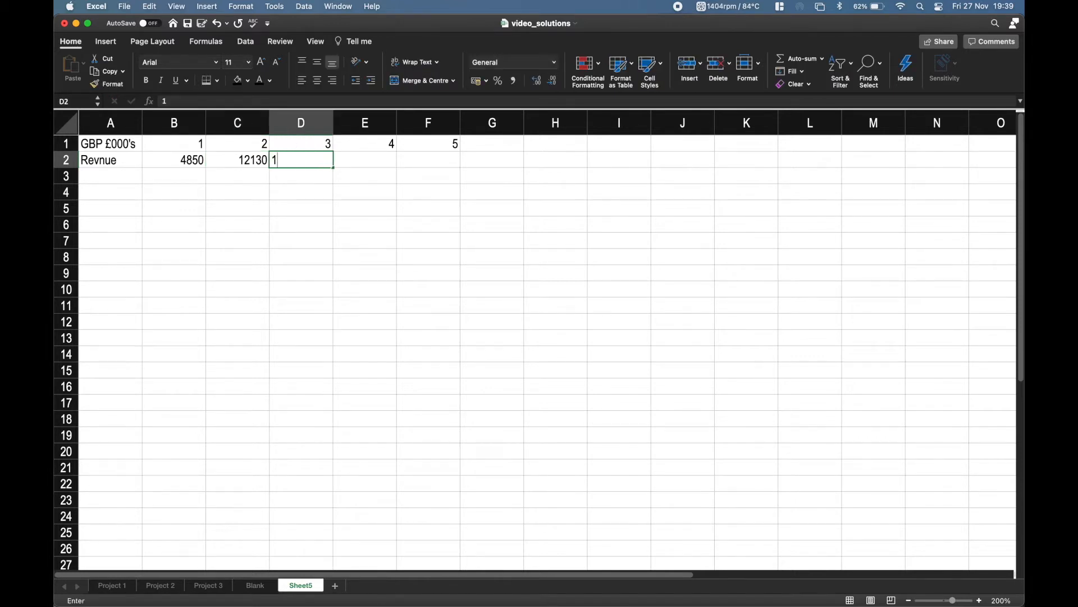
pyautogui.write('7410')
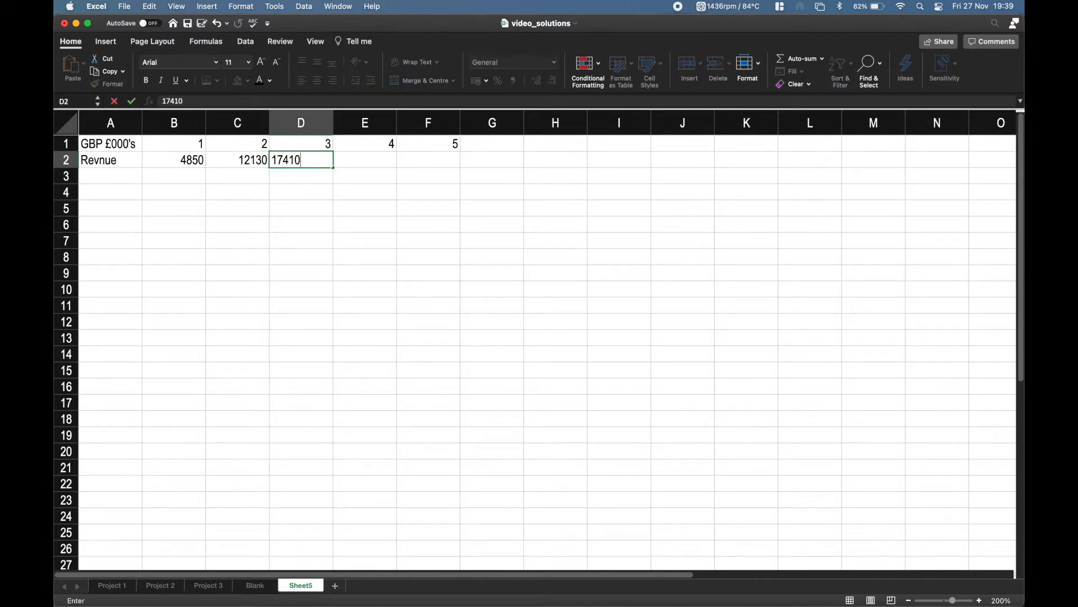
pyautogui.press('Right')
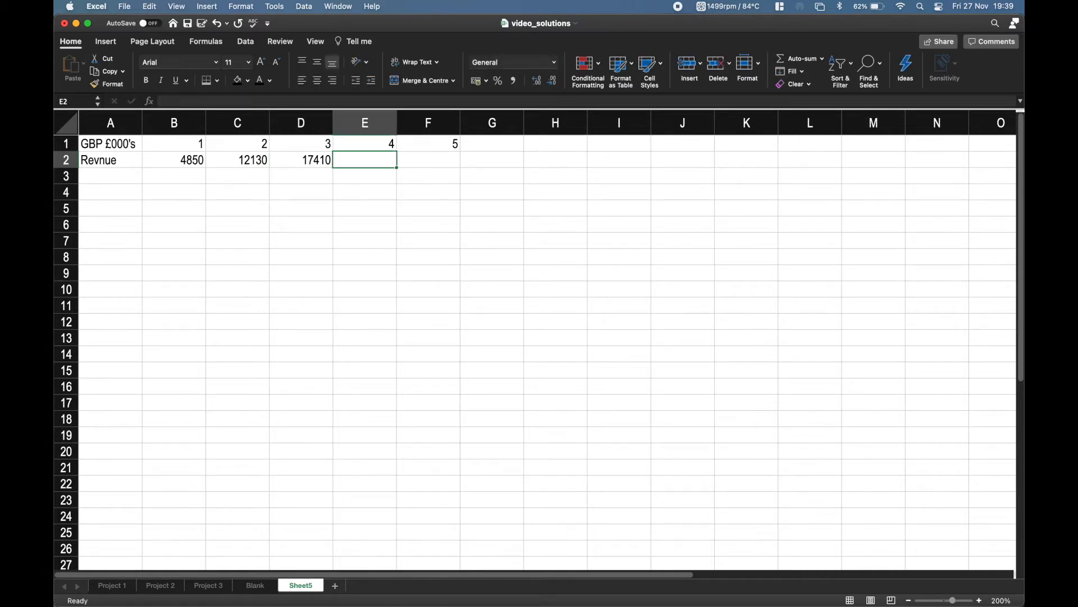
pyautogui.write('19090')
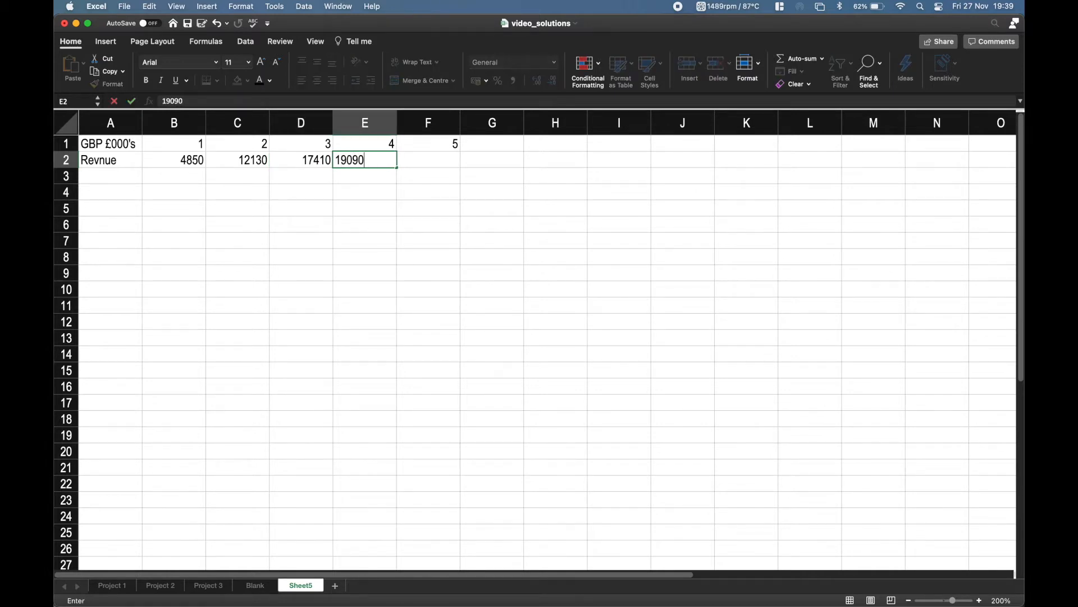
pyautogui.press('Right')
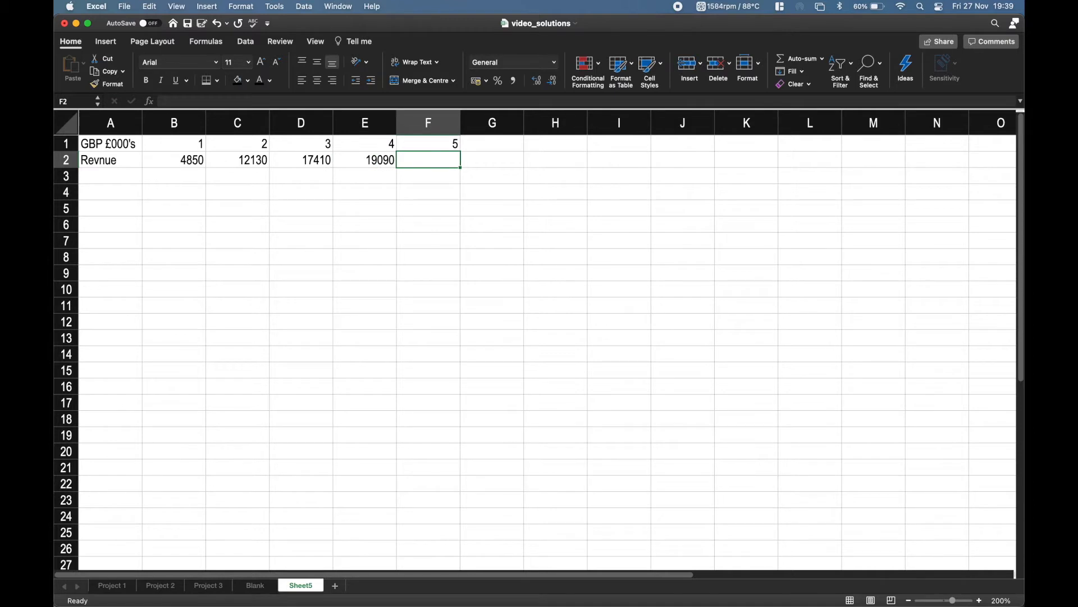
pyautogui.write('21300')
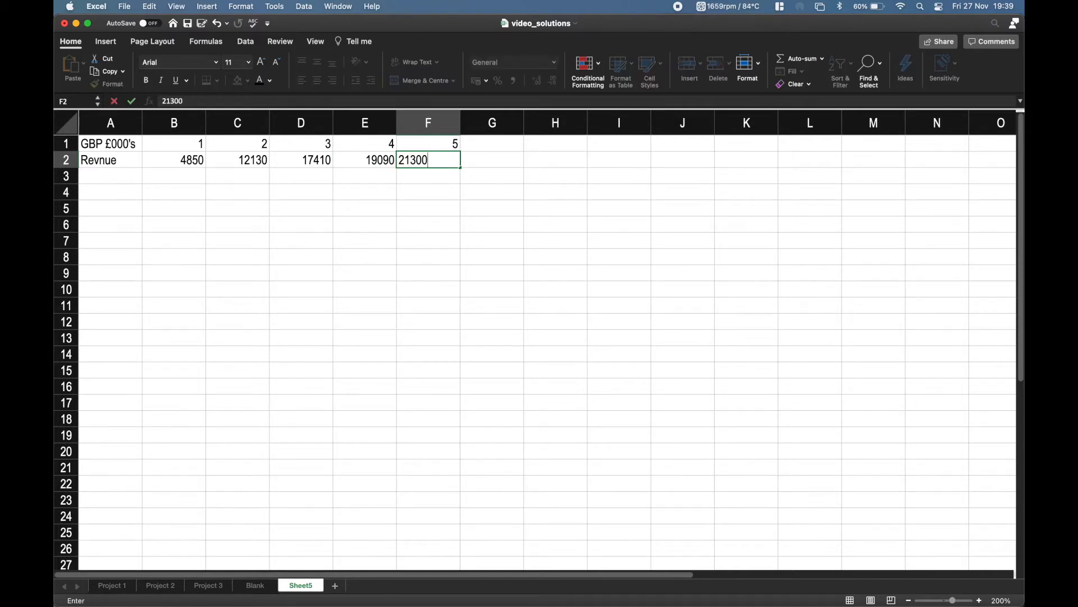
pyautogui.press('Right')
# Add the column header "TV" in G1 after period 5.
pyautogui.press('Up')
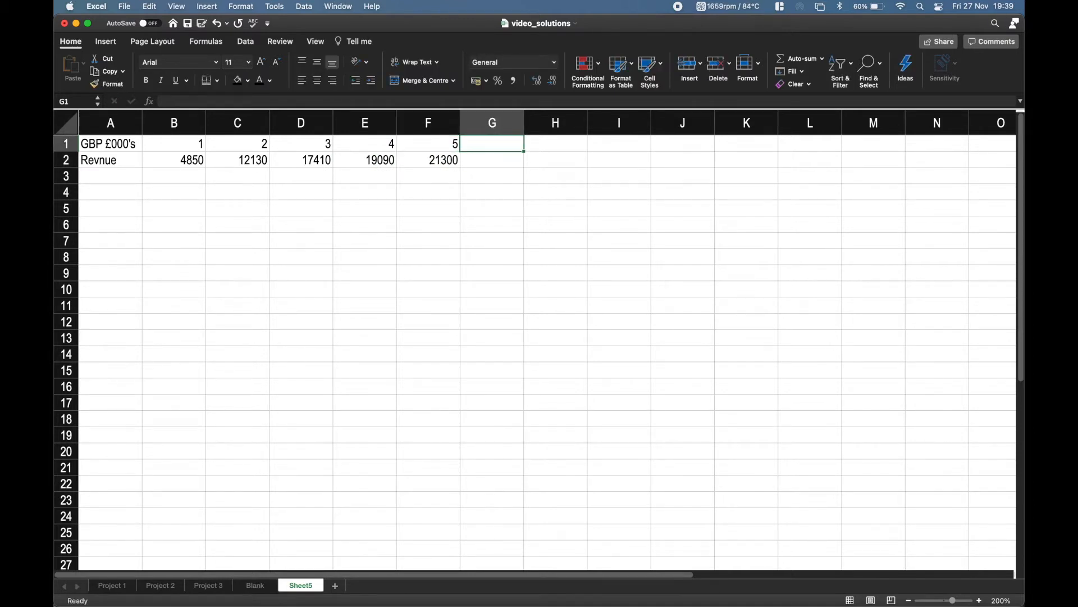
pyautogui.write('TV')
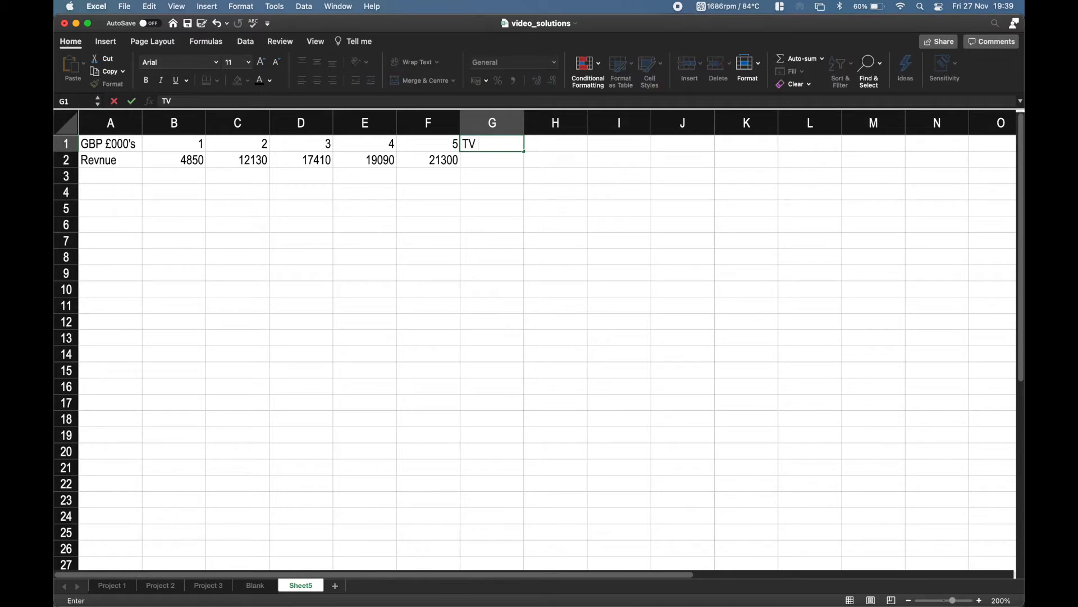
pyautogui.press('Tab')
pyautogui.press('Return')
# Enter the row label "DCF" in A3 below the revenue row.
pyautogui.press('Left')
pyautogui.press('Left')
pyautogui.press('Left')
pyautogui.press('Left')
pyautogui.press('Left')
pyautogui.press('Left')
pyautogui.press('Up')
pyautogui.press('Right')
pyautogui.press('Left')
pyautogui.press('Down')
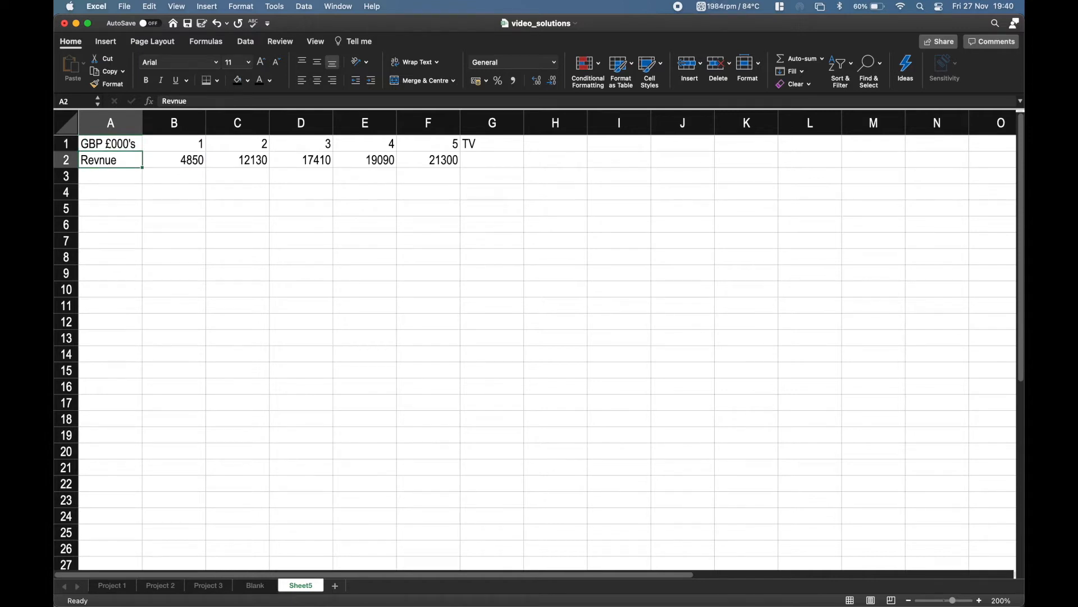
pyautogui.press('Down')
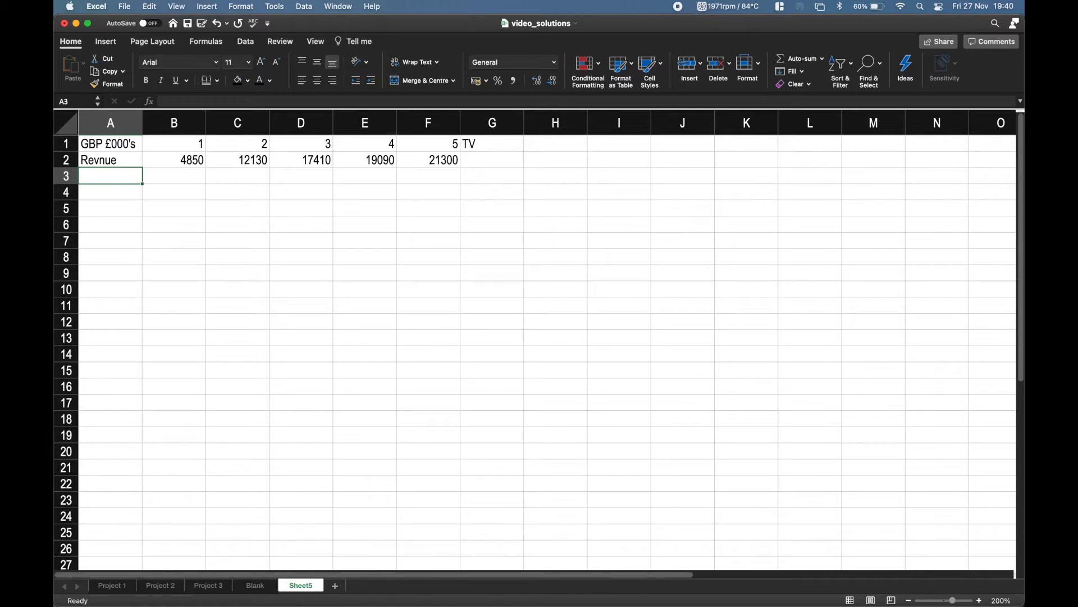
pyautogui.write('DCF')
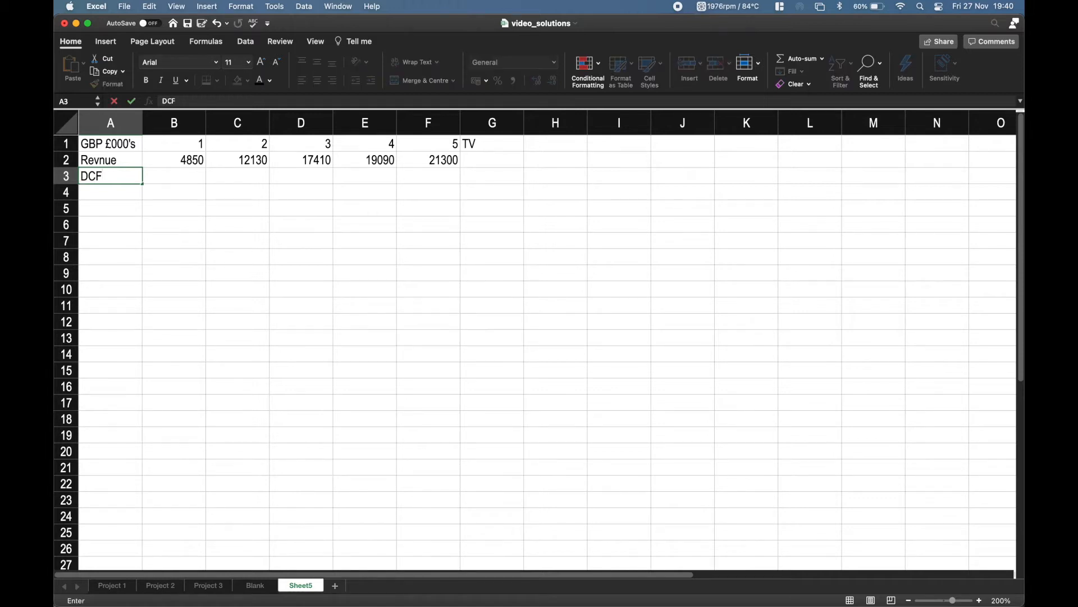
pyautogui.press('Right')
pyautogui.press('Left')
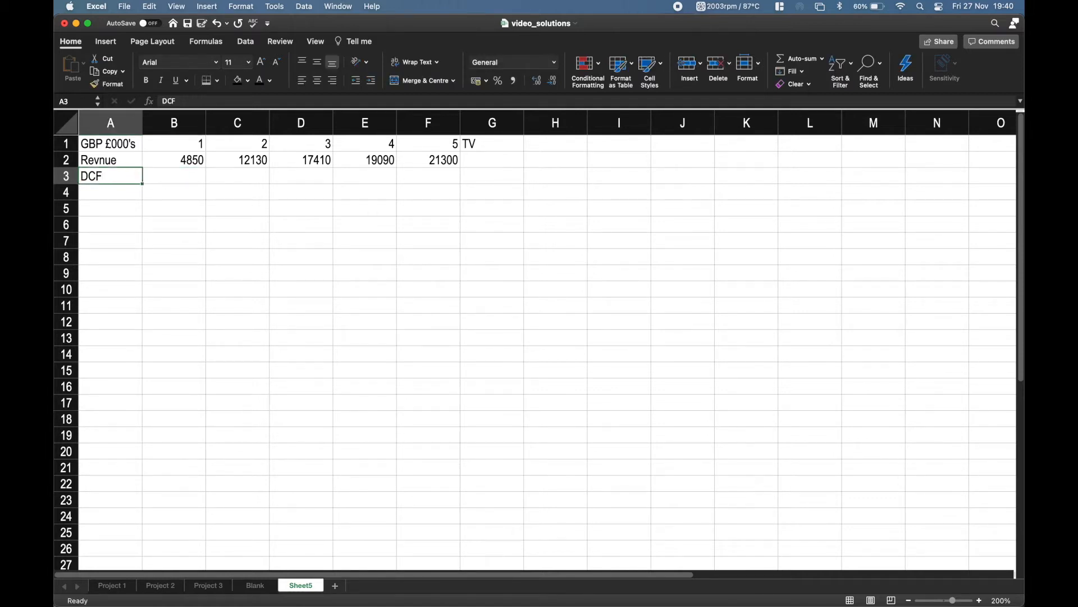
# Enter the section heading "Assumptions" in A5, one blank row below the DCF label.
pyautogui.press('Down')
pyautogui.press('Down')
pyautogui.write('Assum')
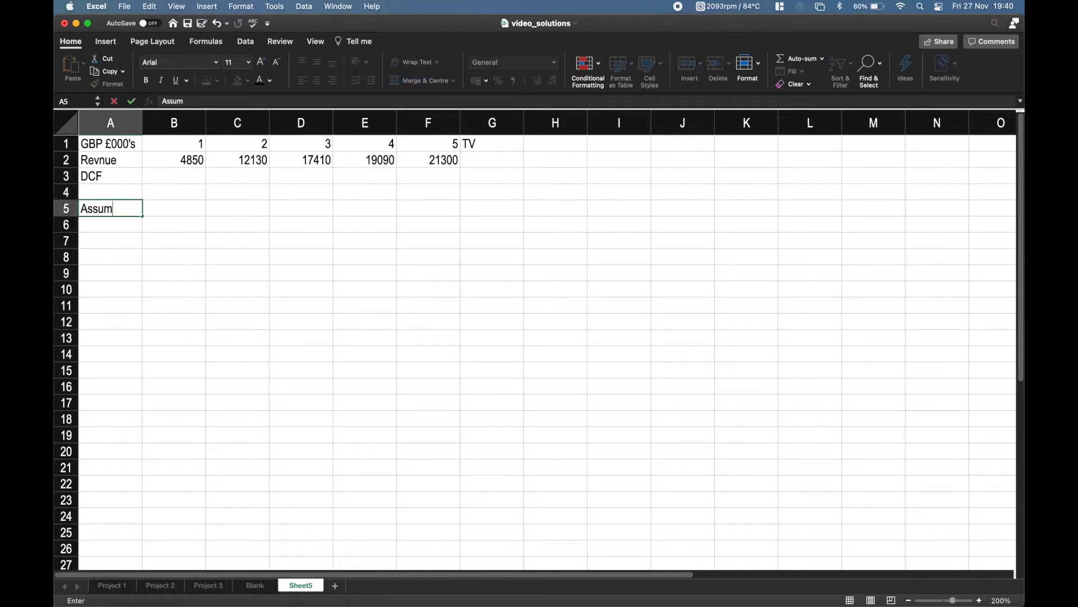
pyautogui.write('ptions')
pyautogui.press('Tab')
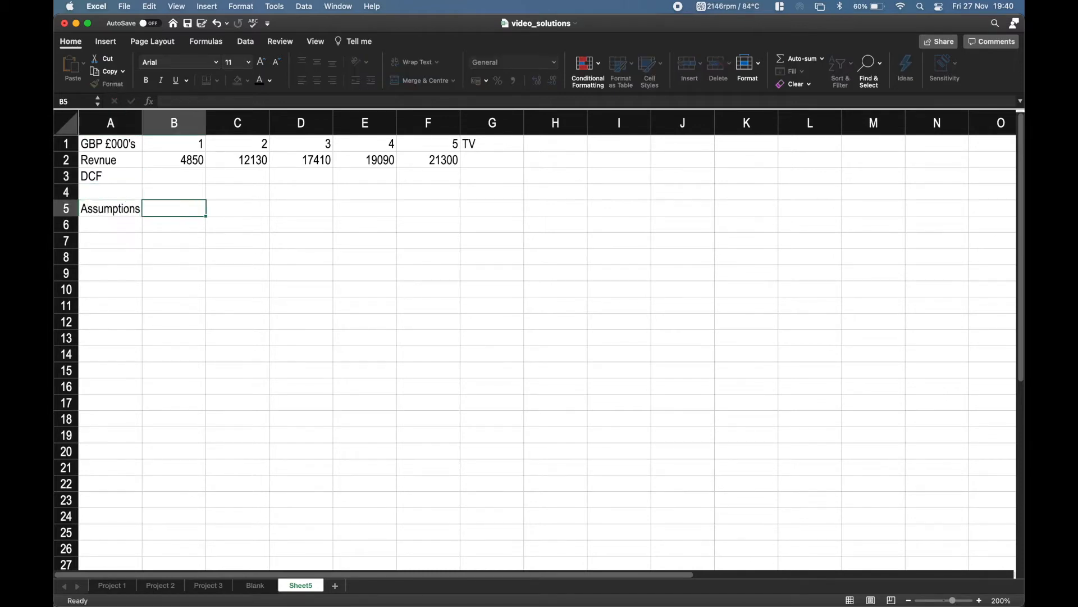
pyautogui.press('Return')
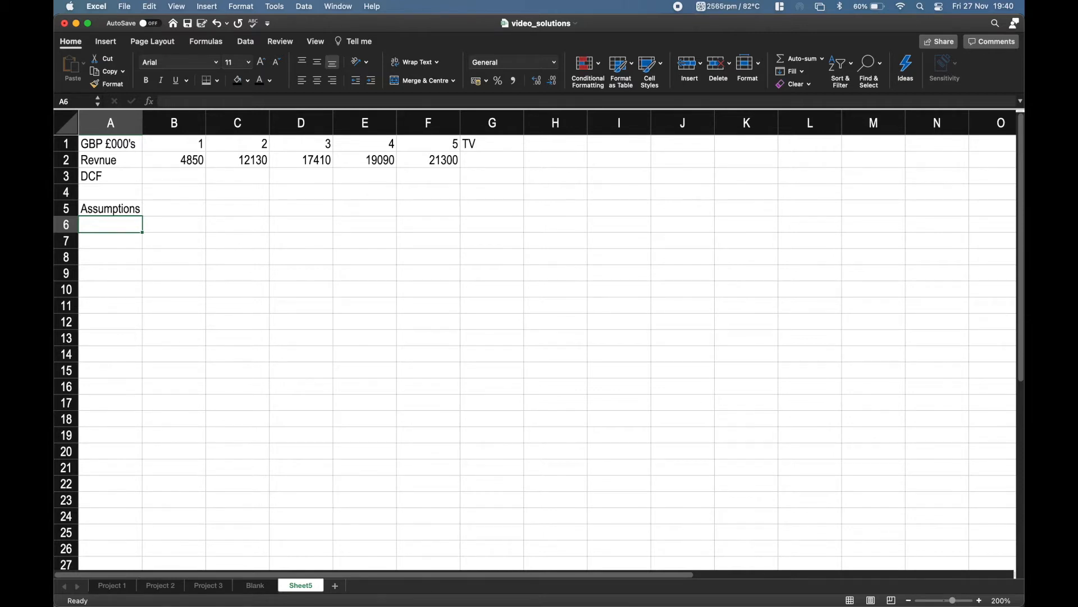
# Enter the labels "% of Equity" in A6 and "Cost of Equity" in A7 under the Assumptions heading.
pyautogui.write('% of')
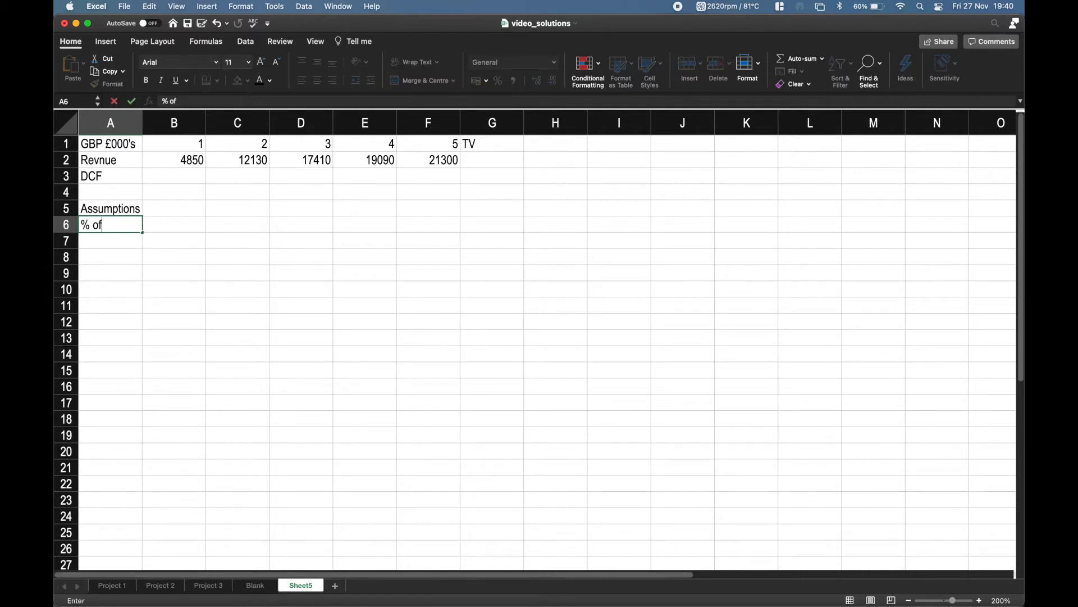
pyautogui.write(' Equity')
pyautogui.press('Return')
pyautogui.write('Cos')
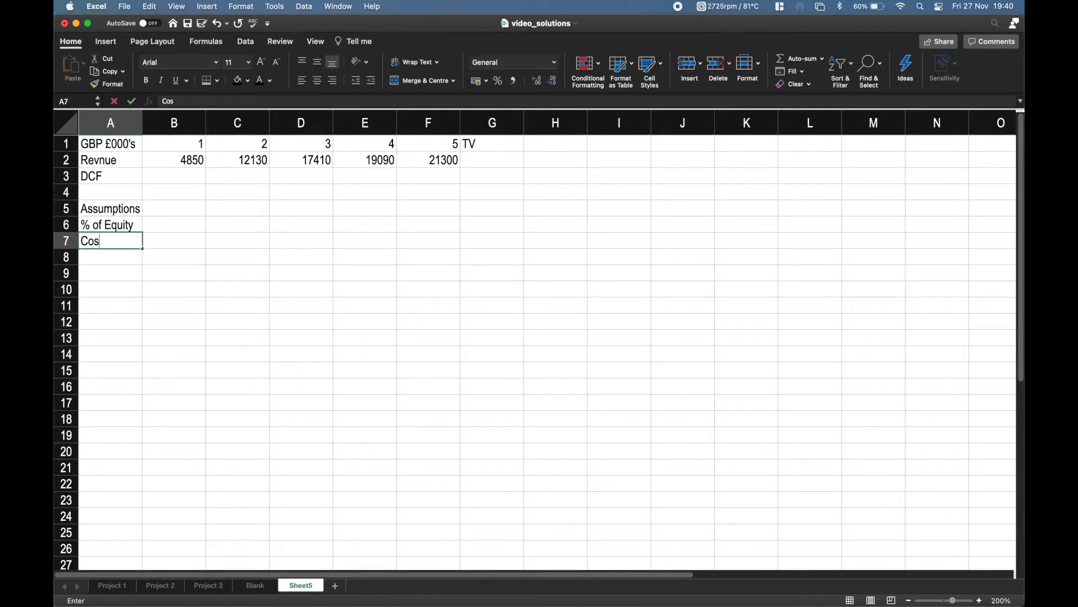
pyautogui.write('t of Equity')
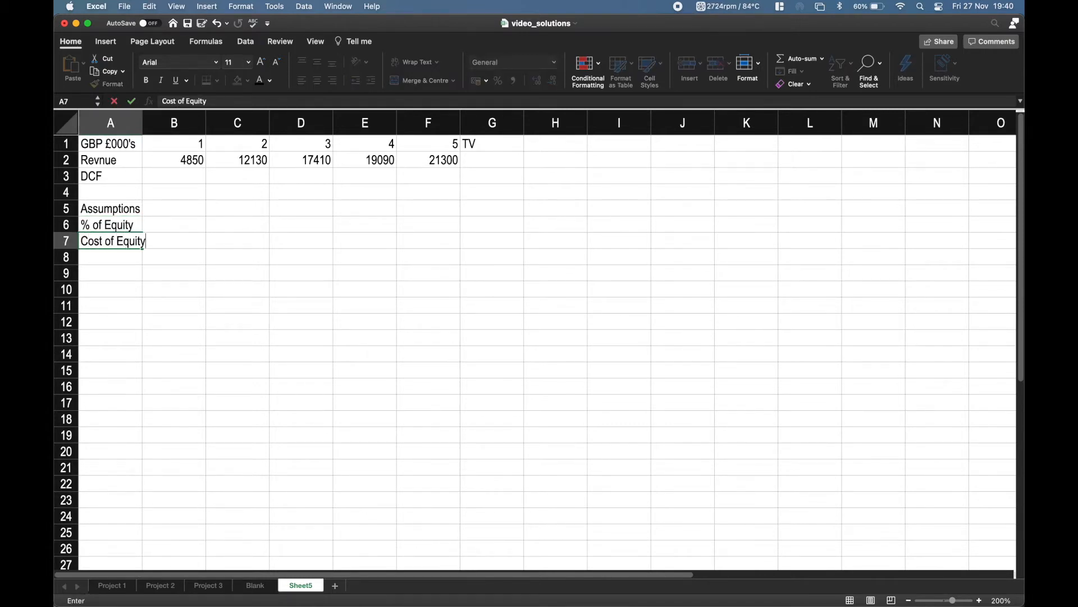
pyautogui.press('Return')
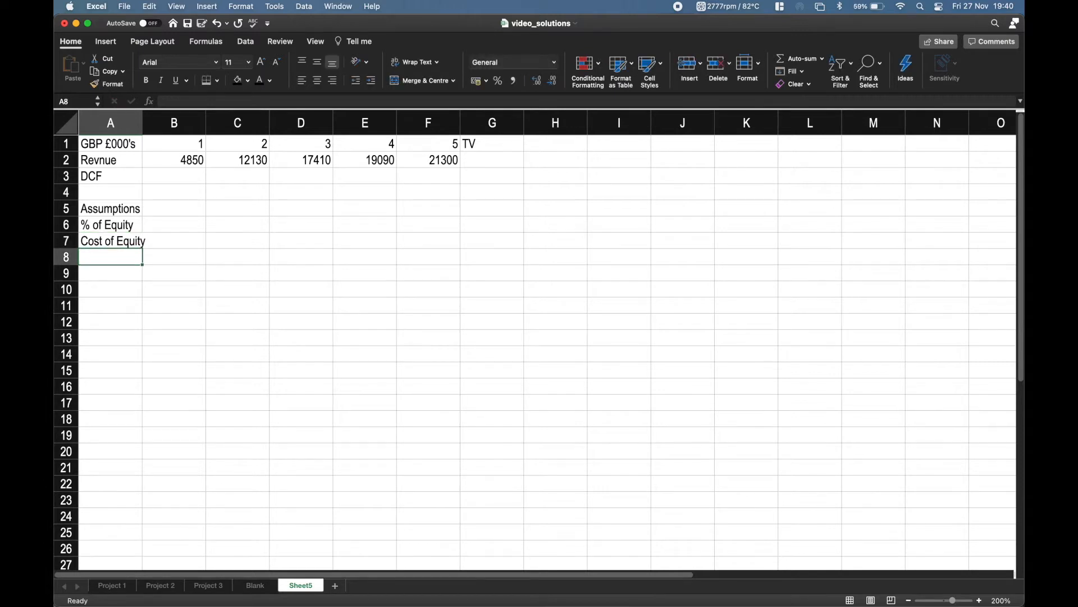
# Enter the labels "% of Debt" in A8 and "Cost of Debt" in A9 below the equity labels.
pyautogui.write('%')
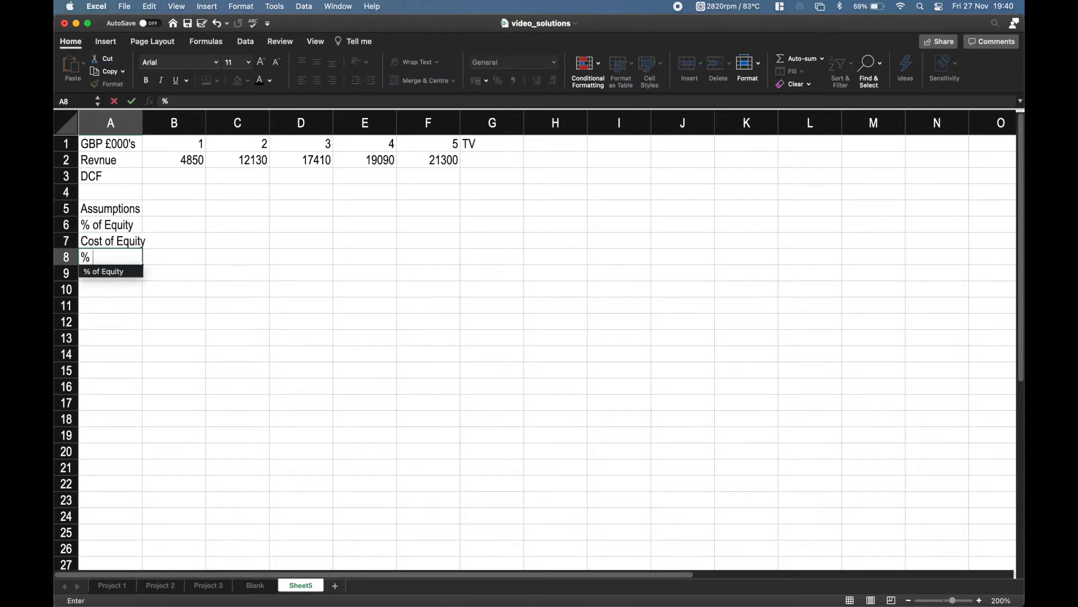
pyautogui.write(' of Debt')
pyautogui.press('Return')
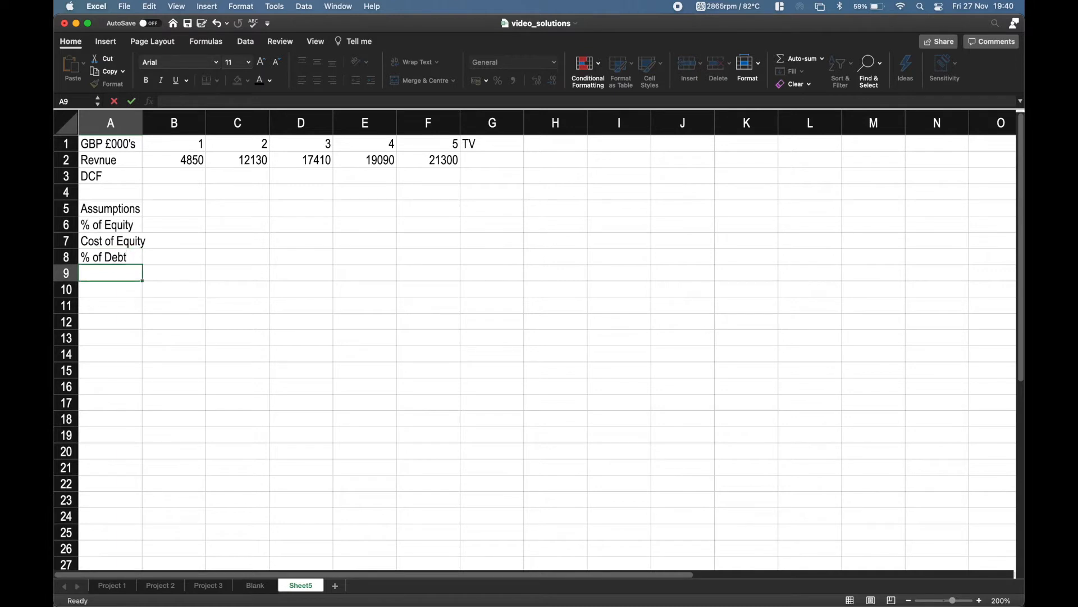
pyautogui.write('Cost of Debt')
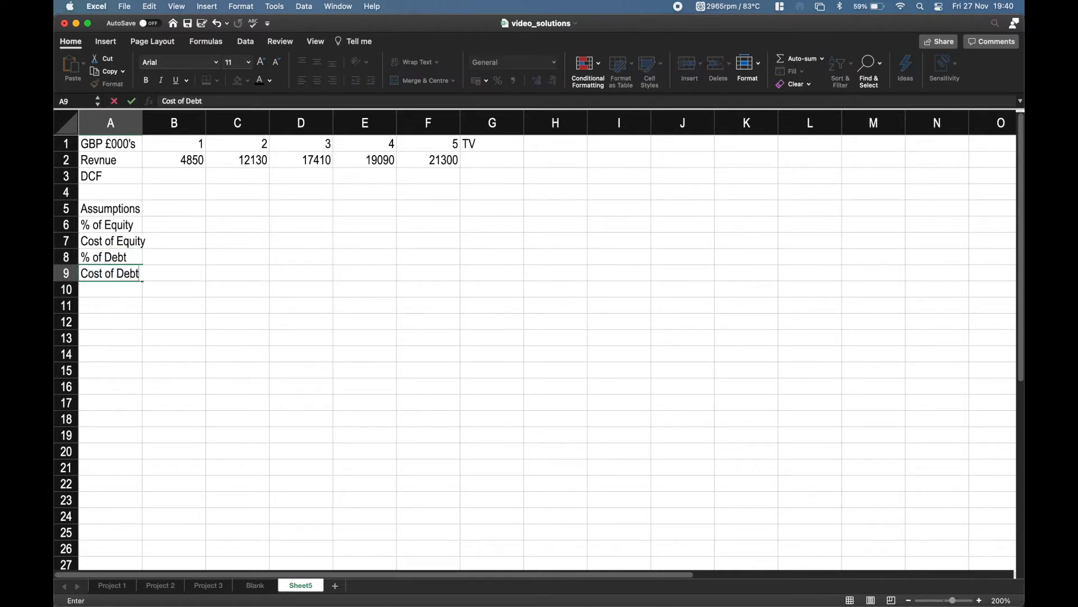
pyautogui.press('Return')
# Enter the labels "Tax Rate" in A10 and "WACC" in A11 to complete the assumptions list.
pyautogui.write('Tax Rate')
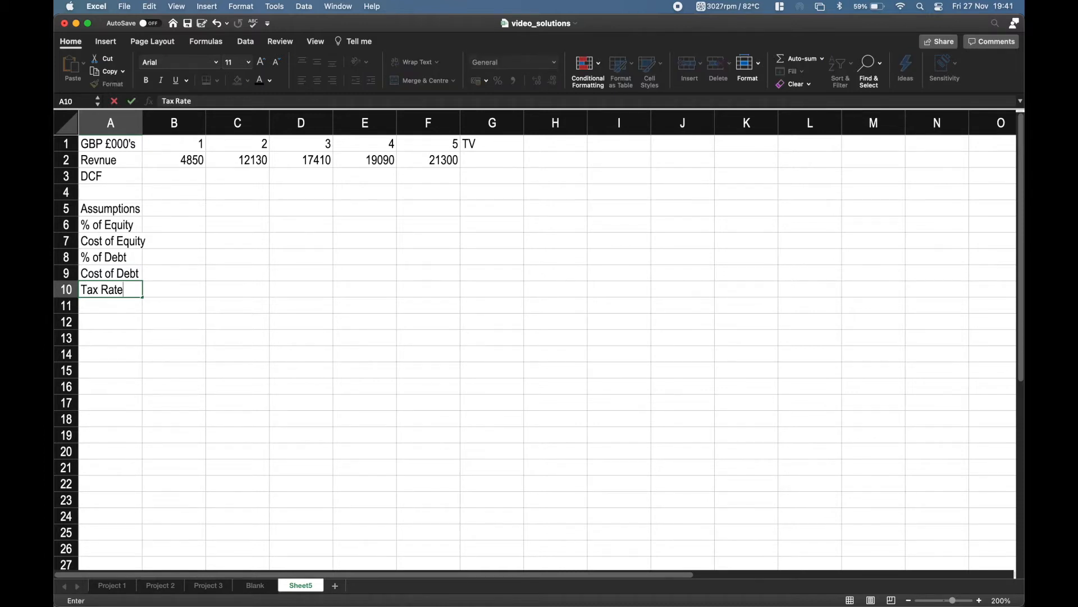
pyautogui.press('Return')
pyautogui.write('WACC')
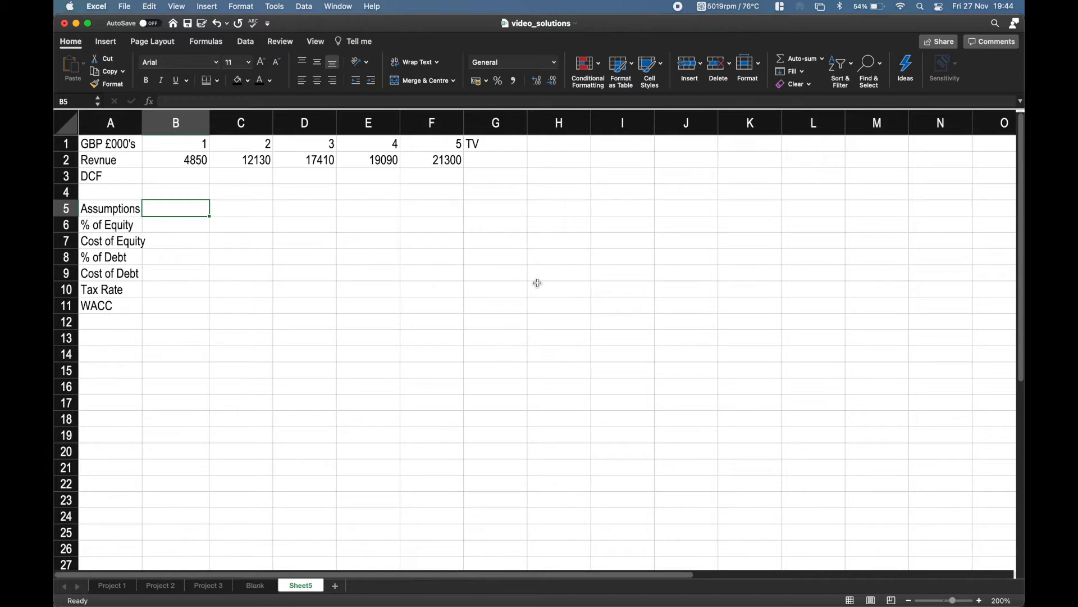
# Enter the equity assumptions: 0.73 for % of Equity in B6 and 0.138 for Cost of Equity in B7.
pyautogui.press('Down')
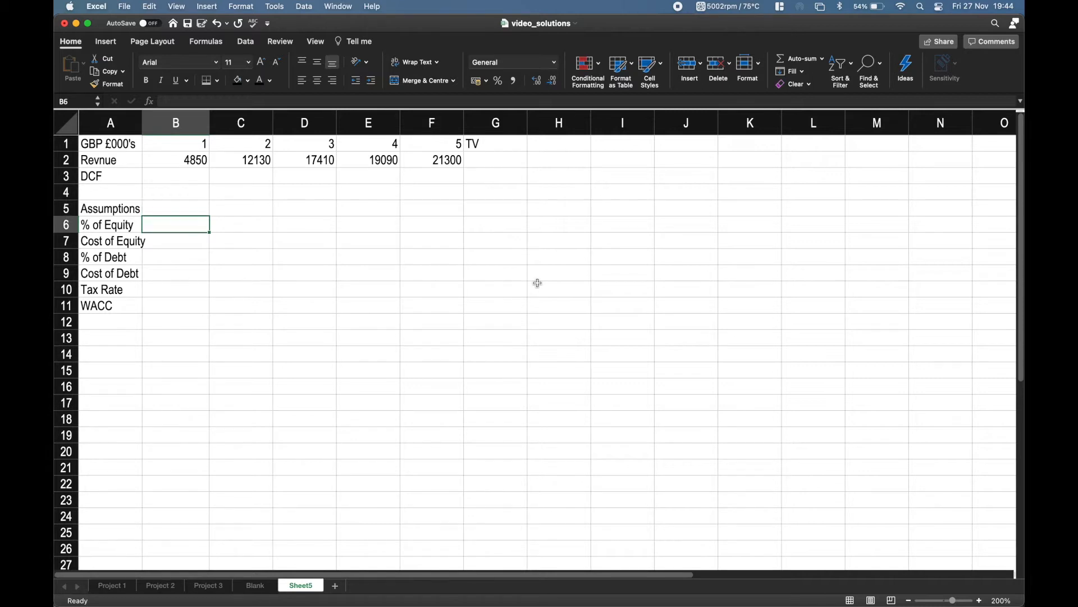
pyautogui.write('0')
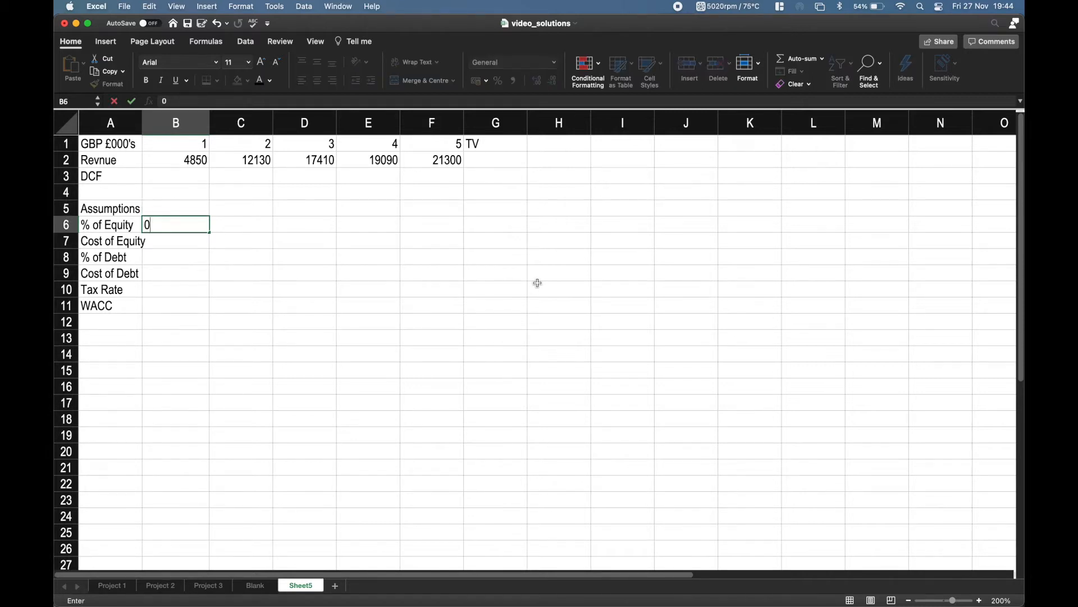
pyautogui.write('.73')
pyautogui.press('Return')
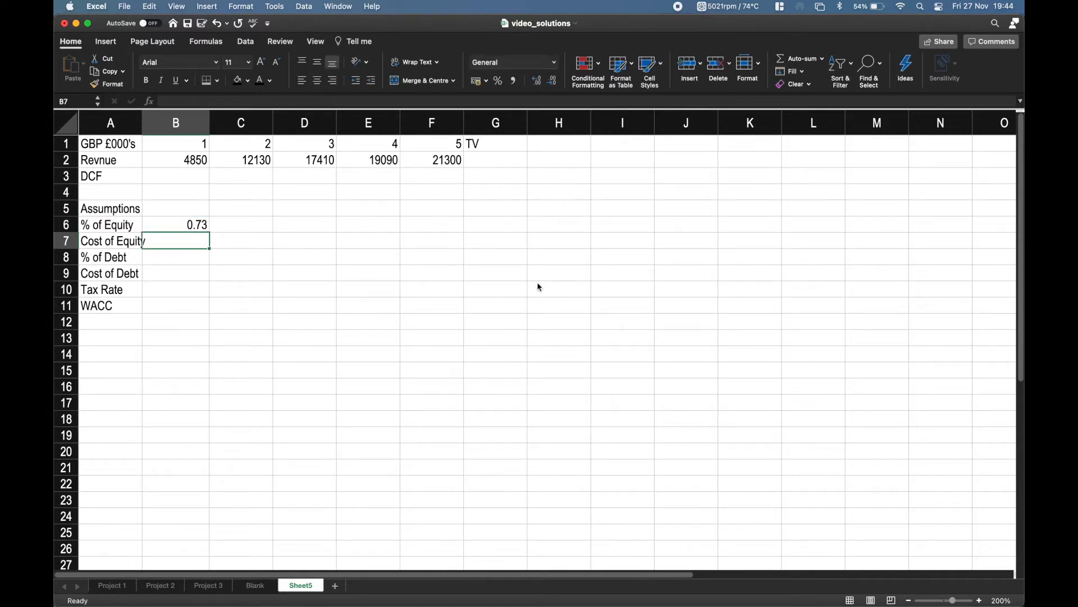
pyautogui.write('0.138')
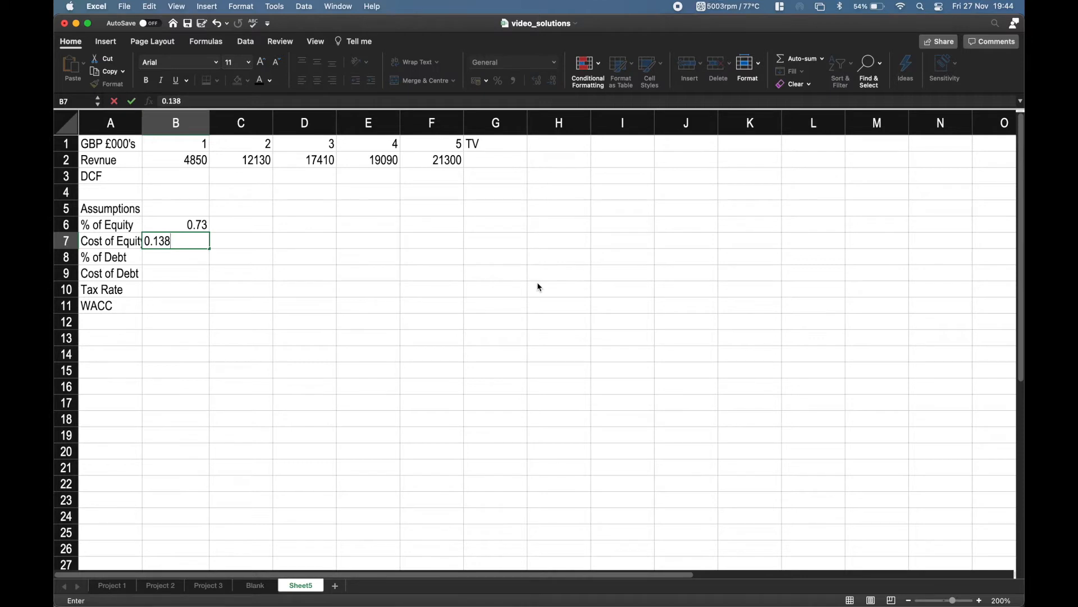
pyautogui.press('Return')
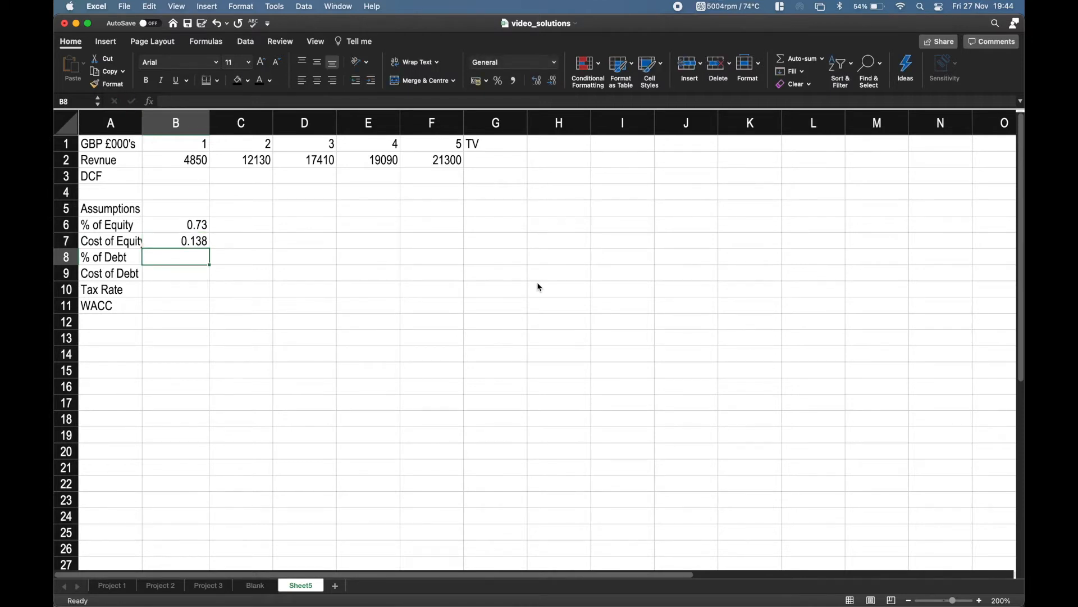
# Enter 0.27 for % of Debt in B8, 0.045 for Cost of Debt in B9 and 0.21 for Tax Rate in B10.
pyautogui.write('0.')
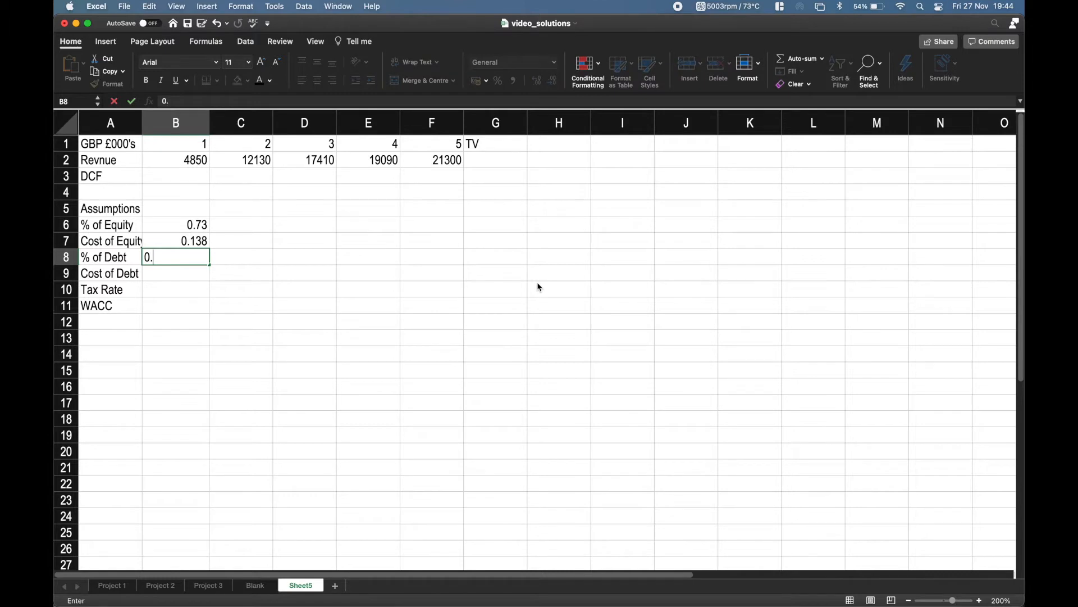
pyautogui.write('27')
pyautogui.press('Return')
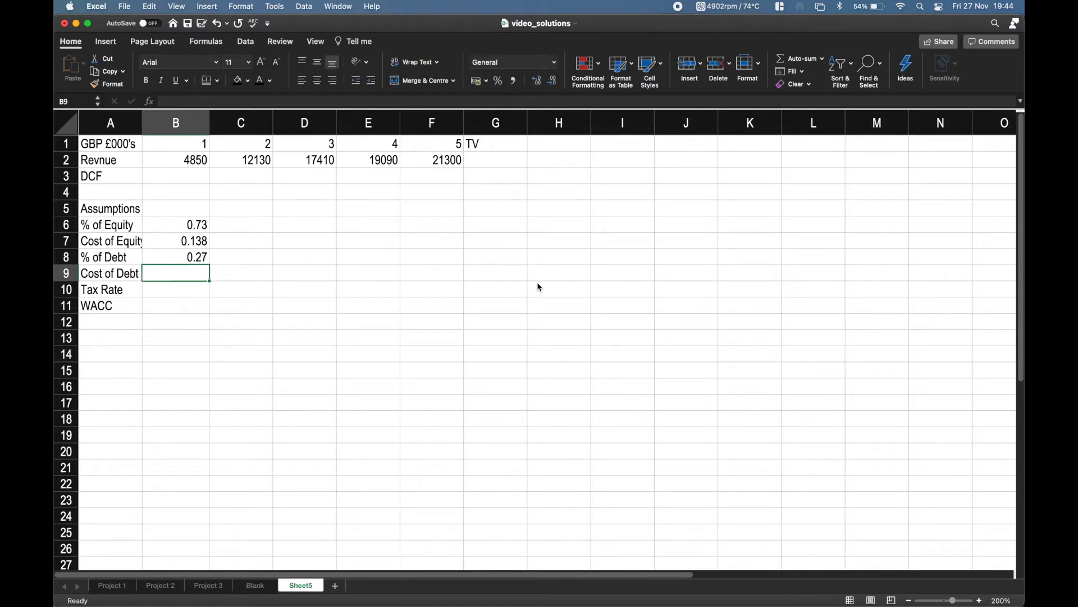
pyautogui.write('0.045')
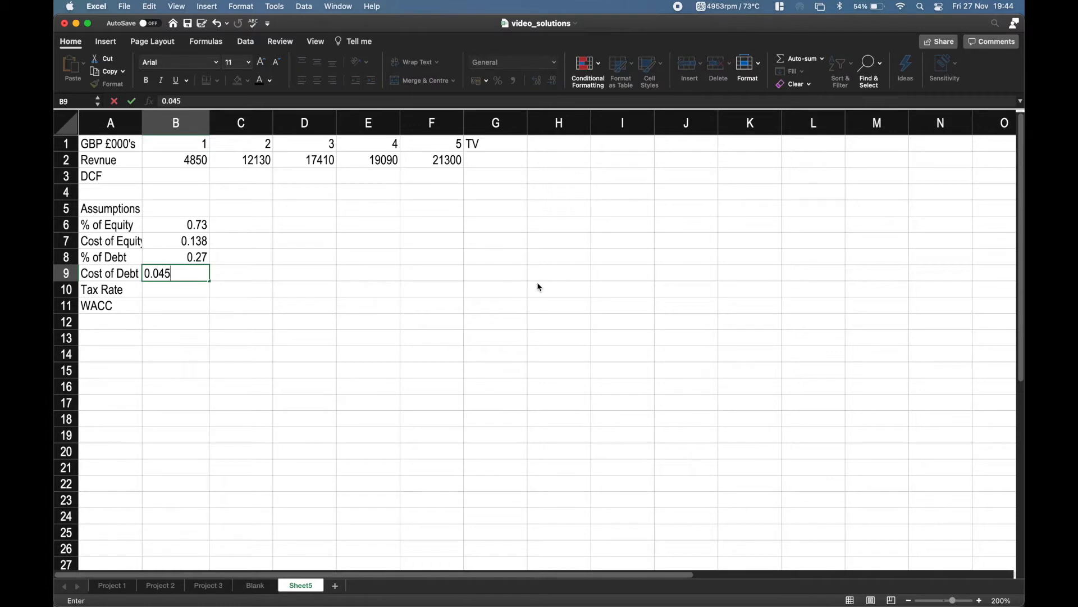
pyautogui.press('Return')
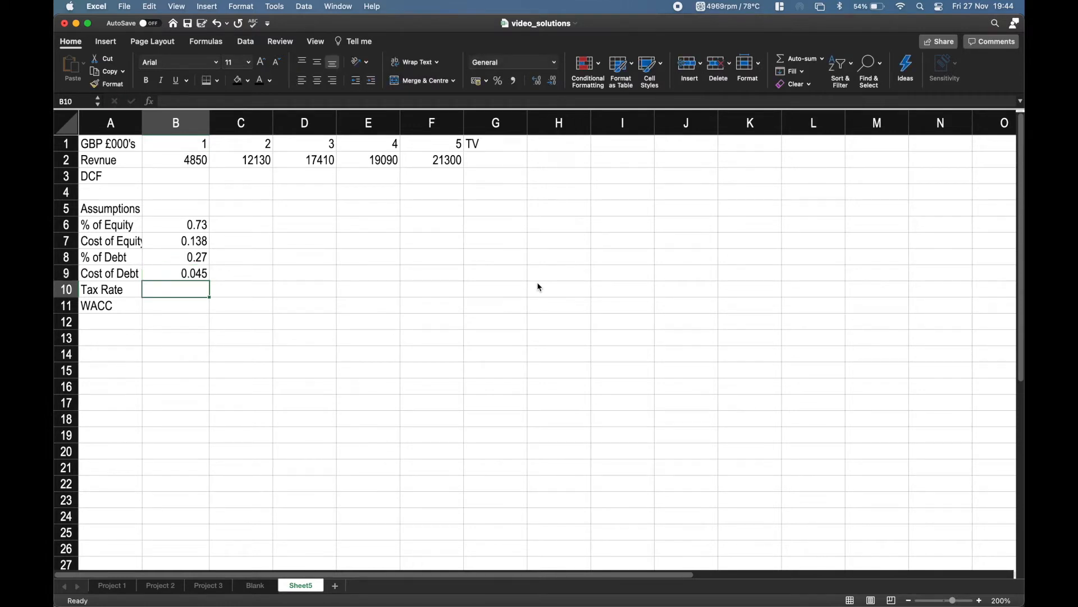
pyautogui.write('0.21')
pyautogui.press('Tab')
# Format the assumption values in B6 to B10 as percentages with 1 decimal place.
pyautogui.press('Up')
pyautogui.press('Up')
pyautogui.press('Up')
pyautogui.press('Up')
pyautogui.press('Left')
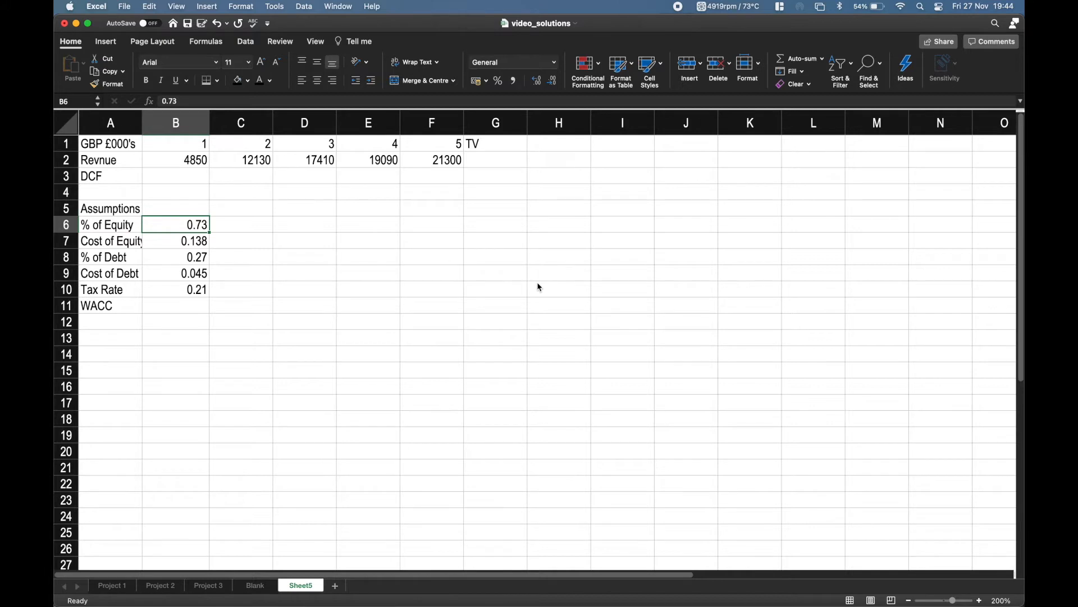
pyautogui.press('Right')
pyautogui.press('Left')
pyautogui.press('super+shift+Down')
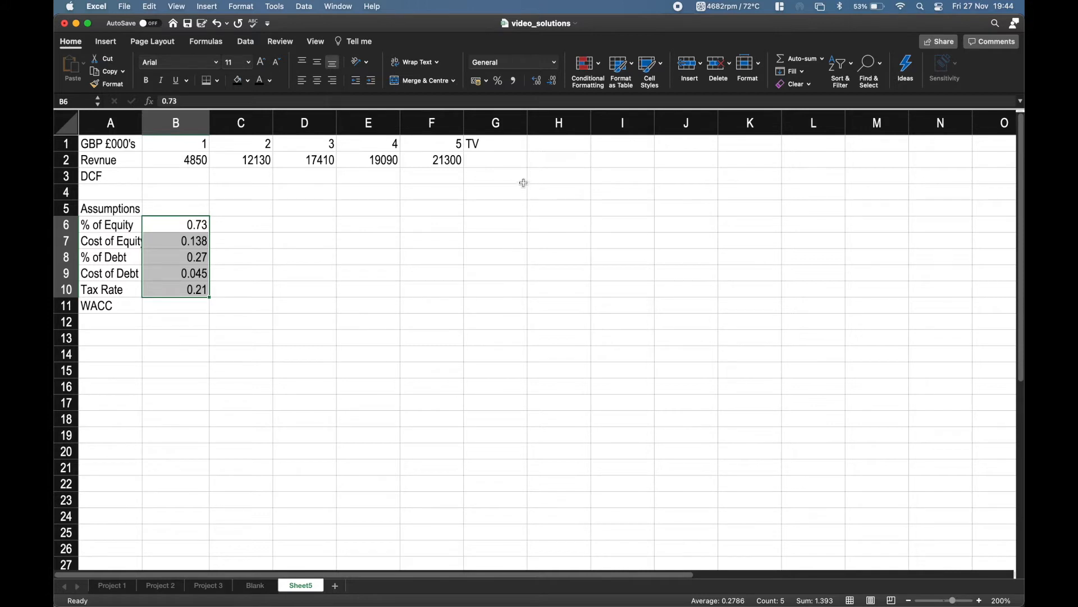
pyautogui.click(554, 63)
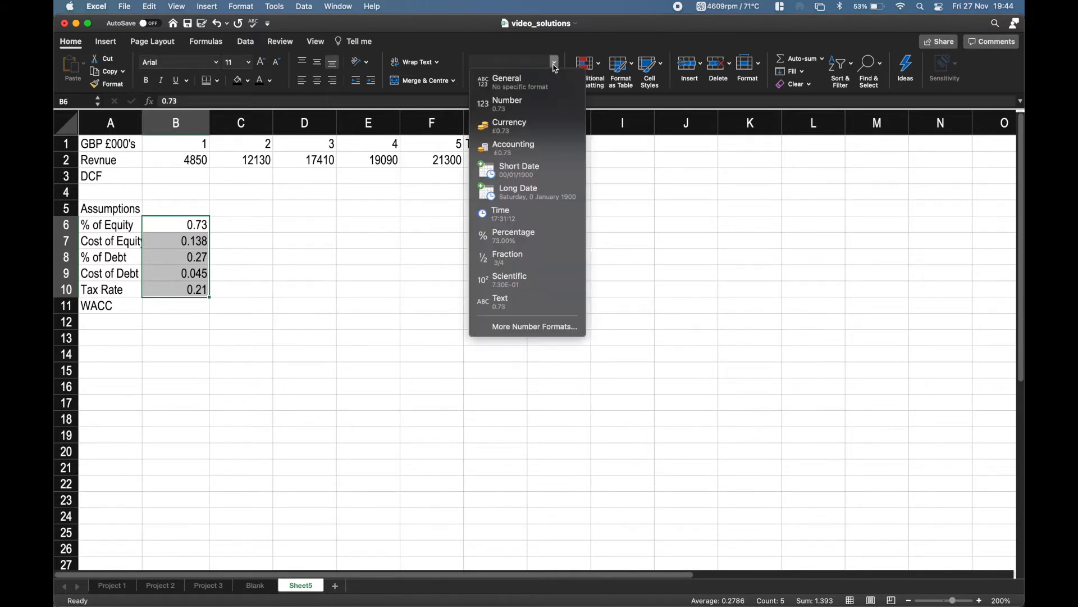
pyautogui.click(527, 326)
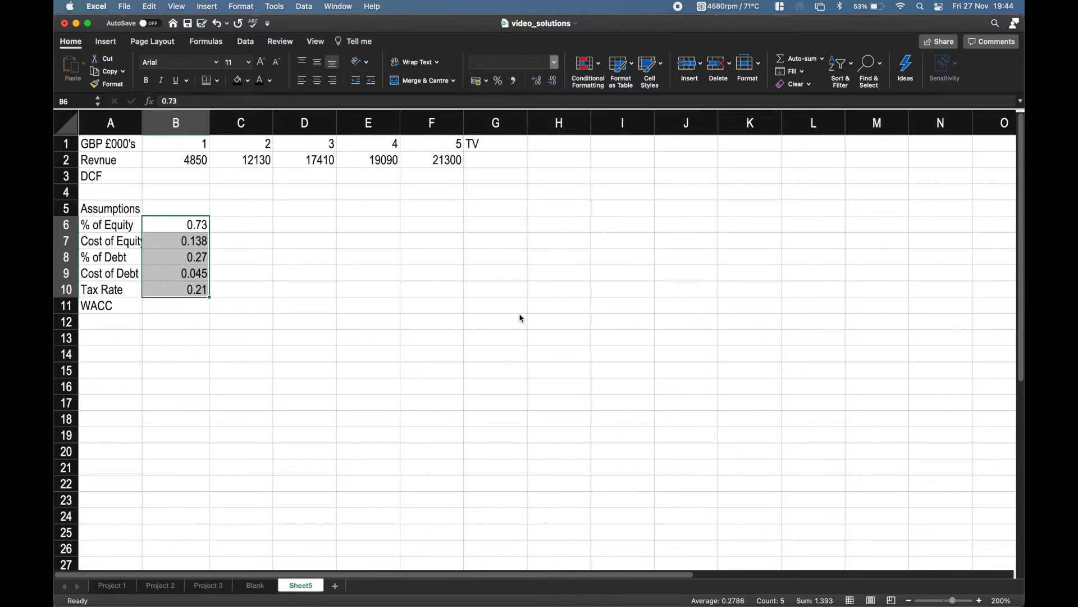
pyautogui.click(411, 202)
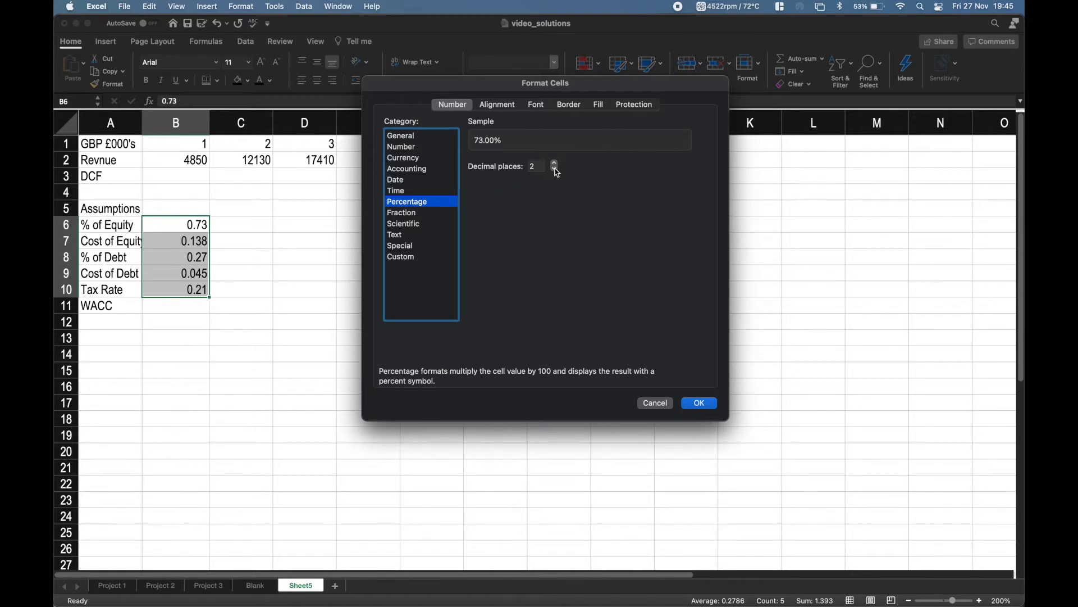
pyautogui.click(556, 169)
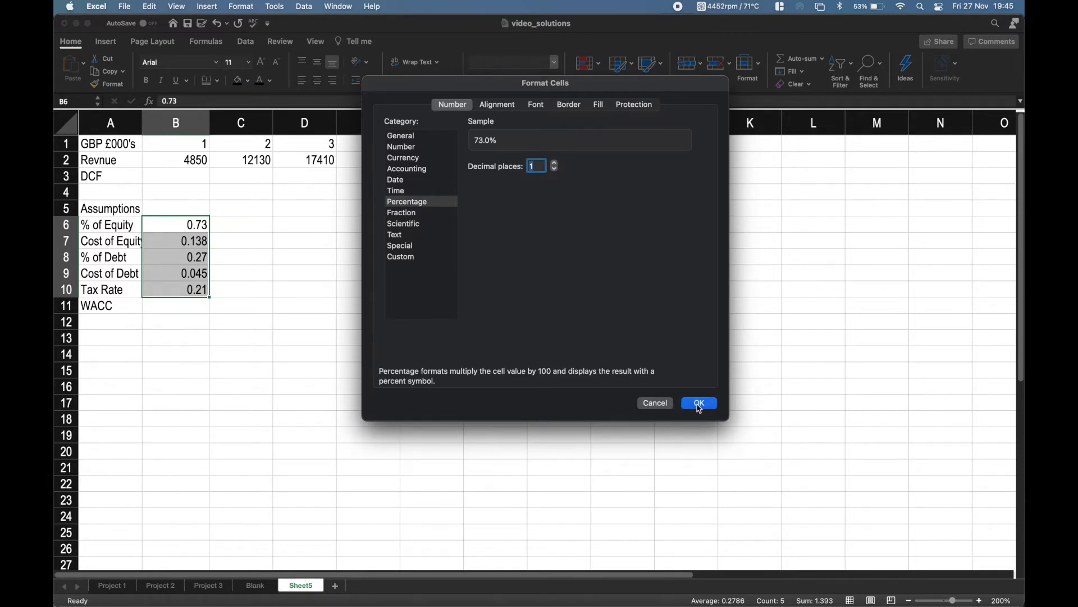
pyautogui.click(699, 407)
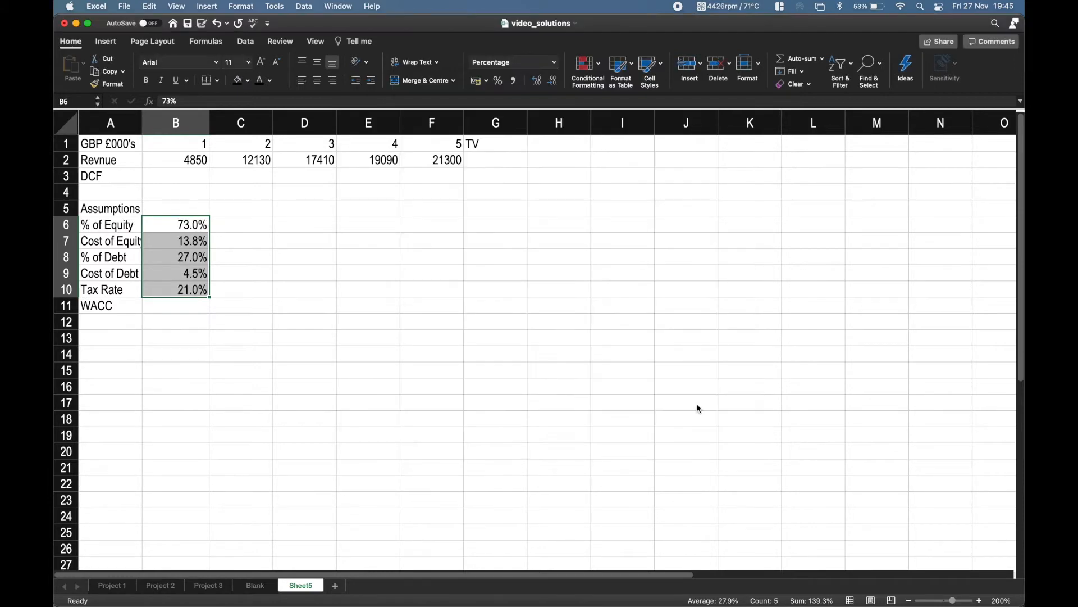
# Begin the WACC formula in B11 with the equity component =(B6*B7), multiplying % of Equity by Cost of Equity.
pyautogui.click(169, 306)
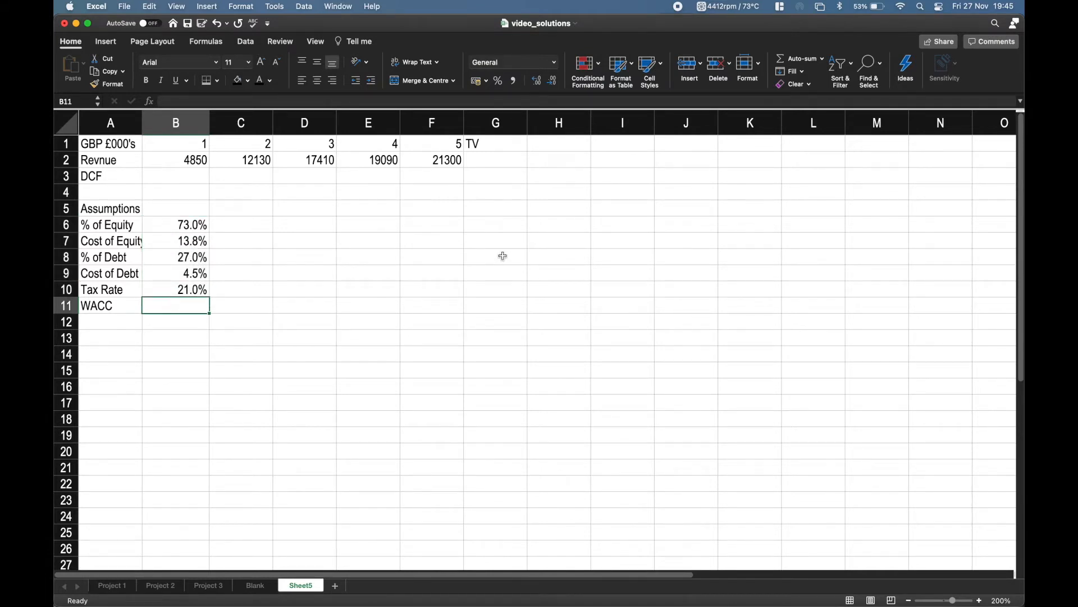
pyautogui.write('=')
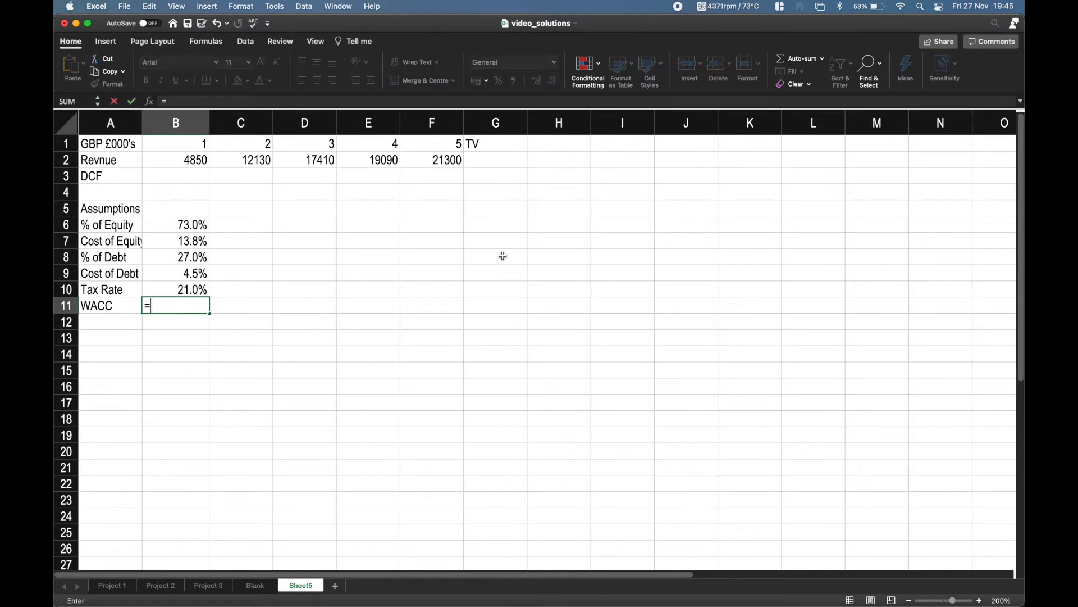
pyautogui.write('(')
pyautogui.press('Up')
pyautogui.press('Up')
pyautogui.press('Up')
pyautogui.press('Up')
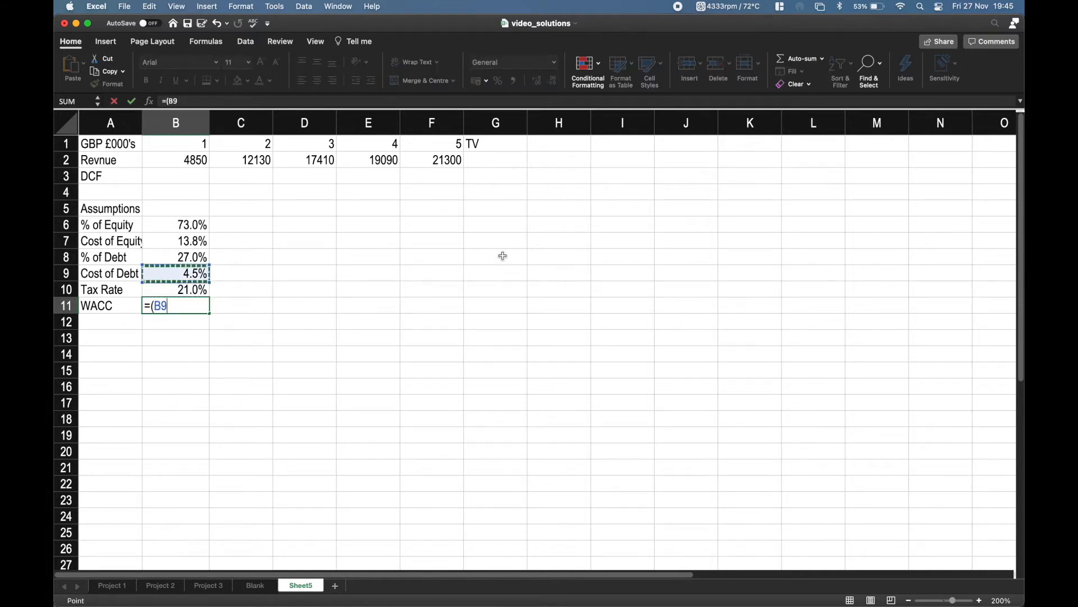
pyautogui.press('Up')
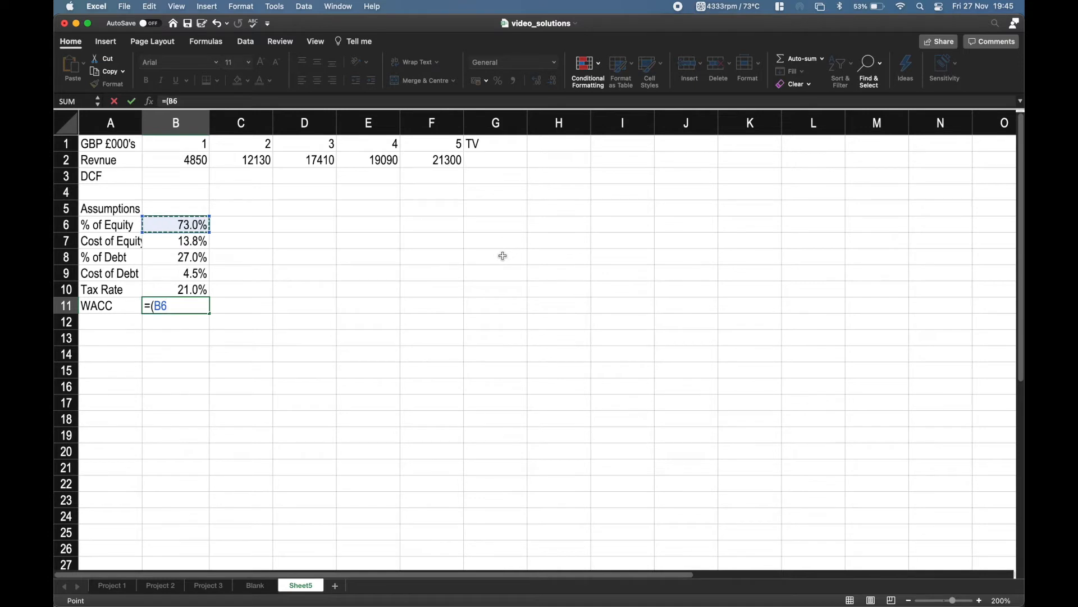
pyautogui.write('*')
pyautogui.press('Up')
pyautogui.press('Up')
pyautogui.press('Up')
pyautogui.press('Up')
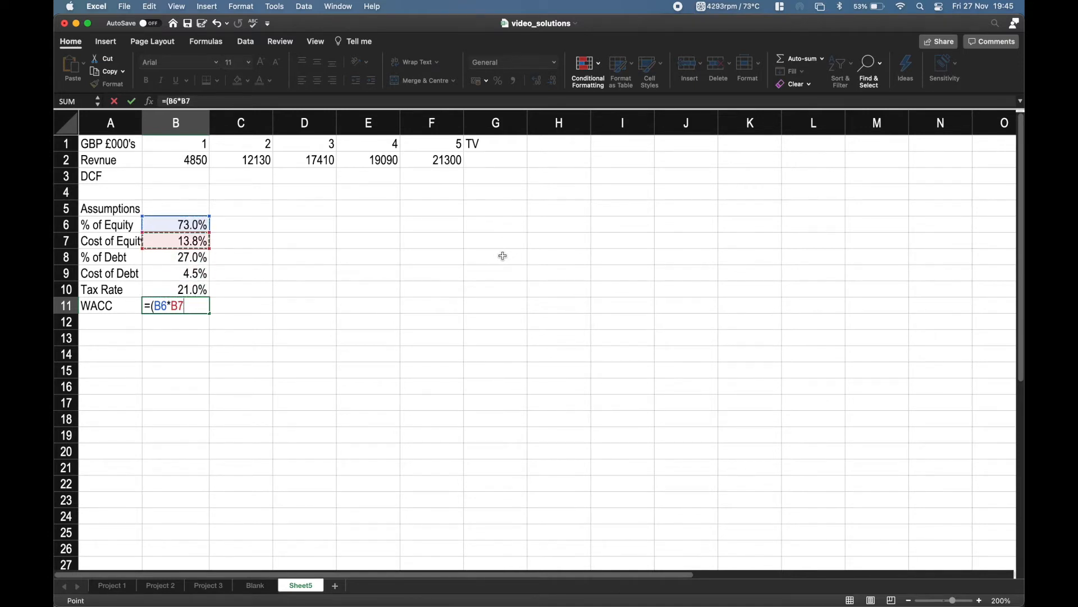
pyautogui.write(')+(')
# Add the debt component to the WACC formula in B11 by appending +(B8*B9, multiplying % of Debt by Cost of Debt.
pyautogui.press('Up')
pyautogui.press('Up')
pyautogui.press('Up')
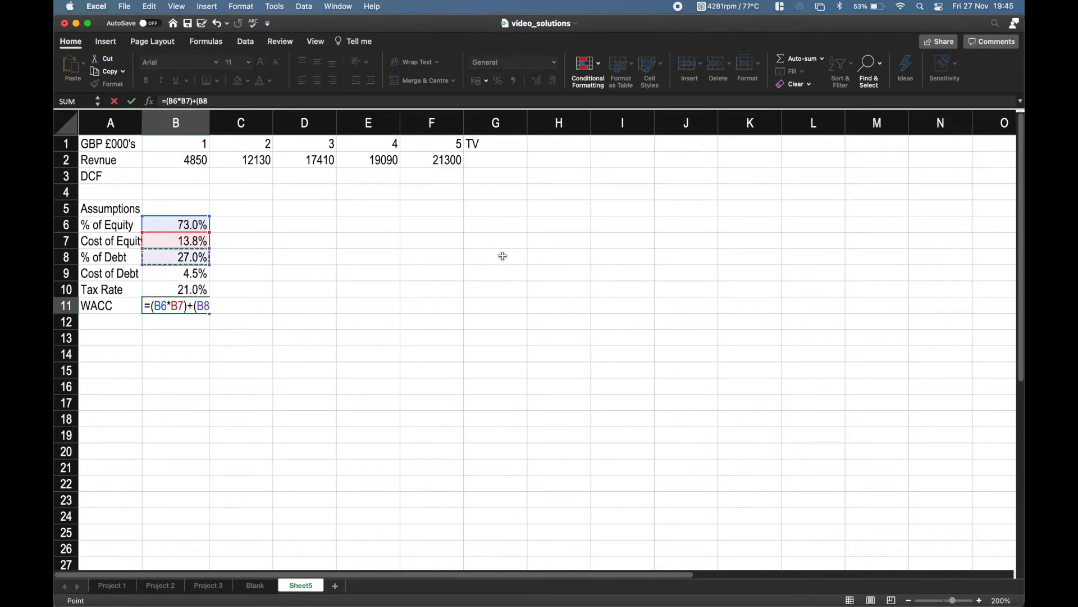
pyautogui.write('*')
pyautogui.press('Up')
pyautogui.press('Up')
# Complete the WACC formula in B11 with the tax adjustment *(1-B10)), giving =(B6*B7)+(B8*B9*(1-B10)).
pyautogui.write('*(')
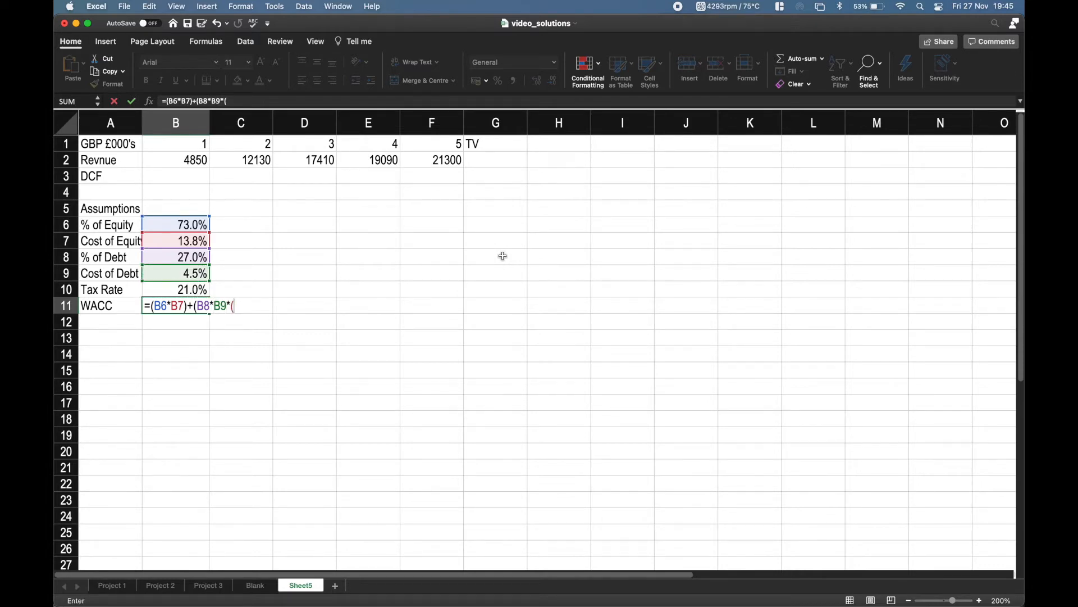
pyautogui.write('1-')
pyautogui.press('Up')
pyautogui.write(')')
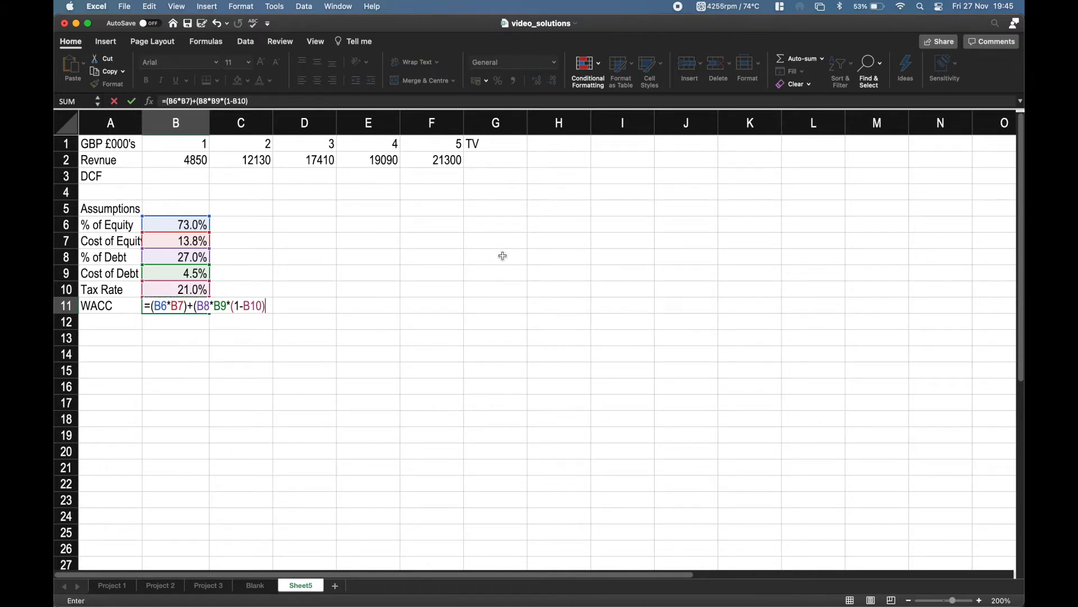
pyautogui.write(')')
pyautogui.press('Return')
pyautogui.press('Right')
pyautogui.press('Left')
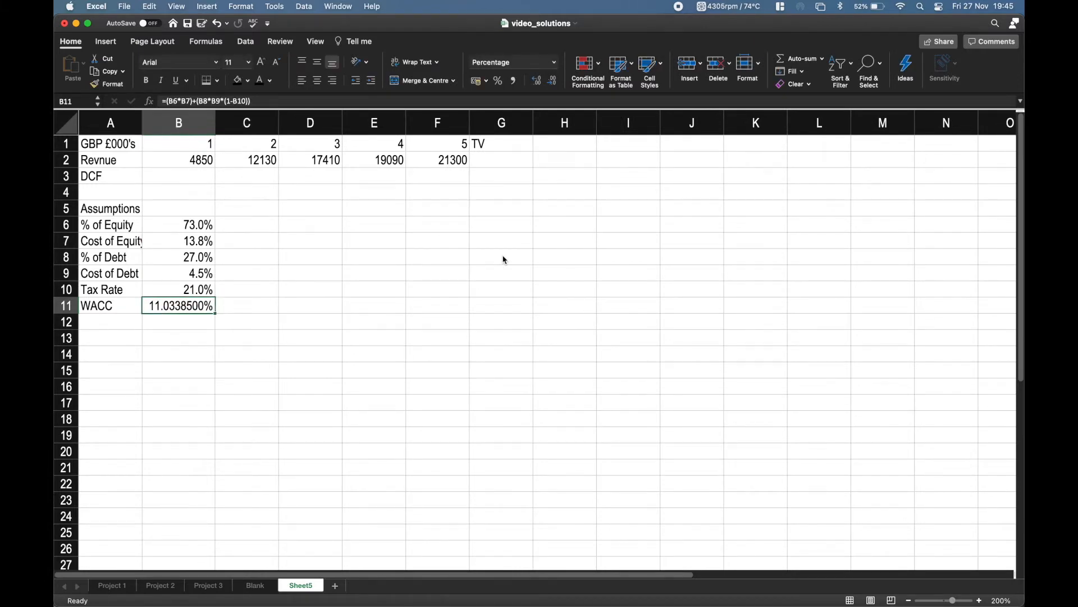
# Copy the Tax Rate cell B10 and paste only its formatting onto the WACC cell B11.
pyautogui.press('Up')
pyautogui.press('Up')
pyautogui.press('Up')
pyautogui.press('Up')
pyautogui.press('Up')
pyautogui.press('Down')
pyautogui.press('Down')
pyautogui.press('Down')
pyautogui.press('Down')
pyautogui.press('Down')
pyautogui.press('Up')
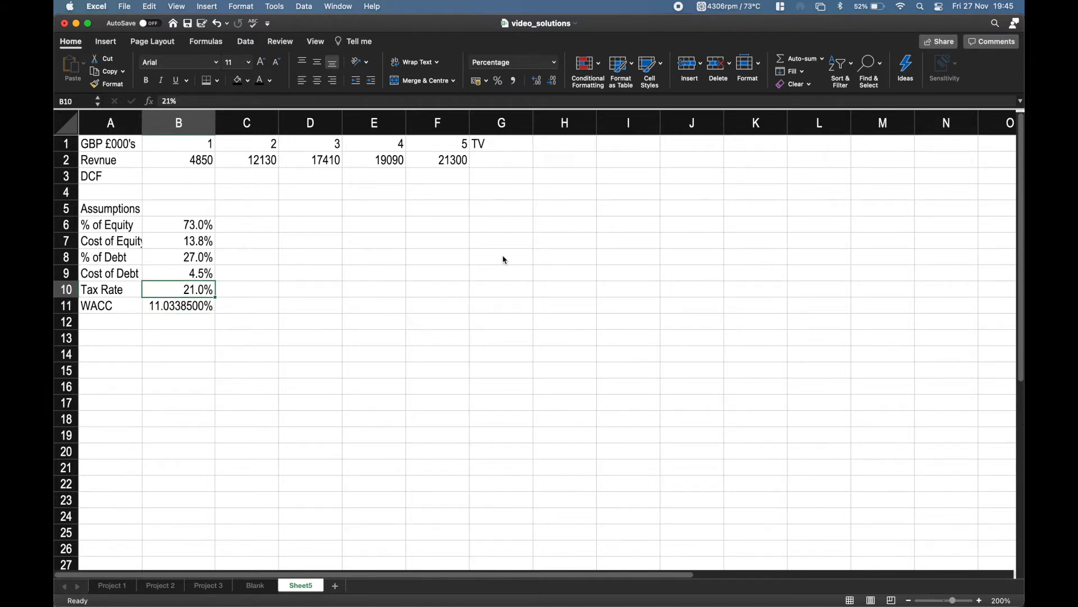
pyautogui.press('super+c')
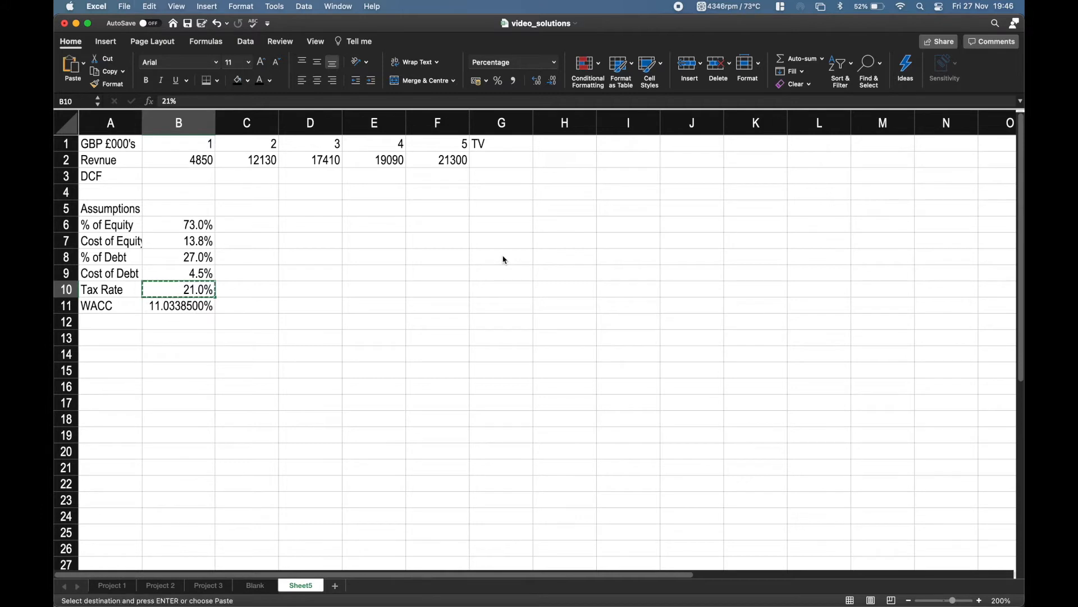
pyautogui.press('Down')
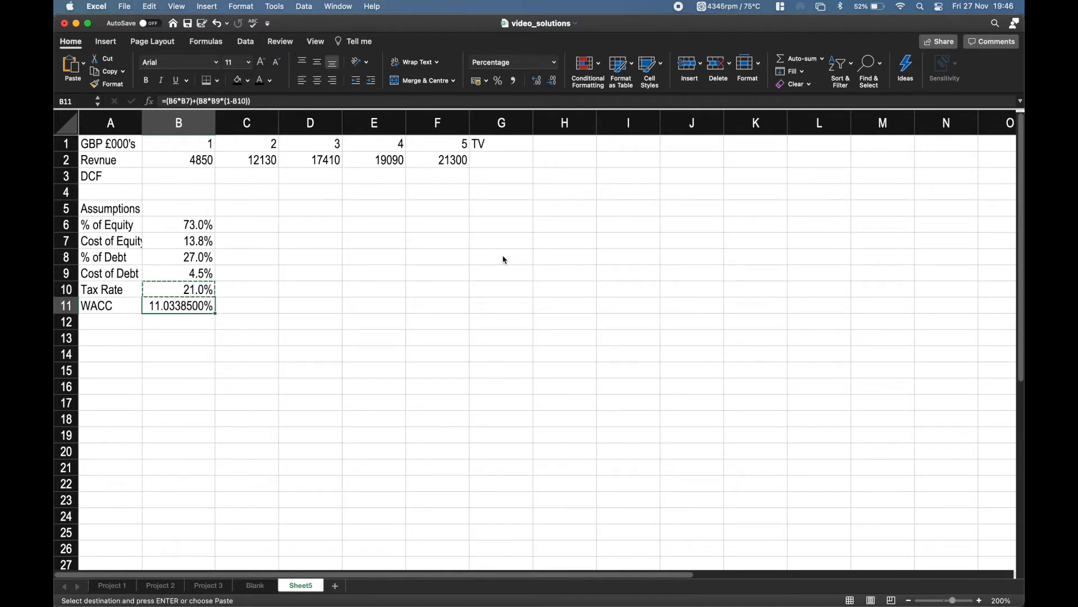
pyautogui.click(83, 63)
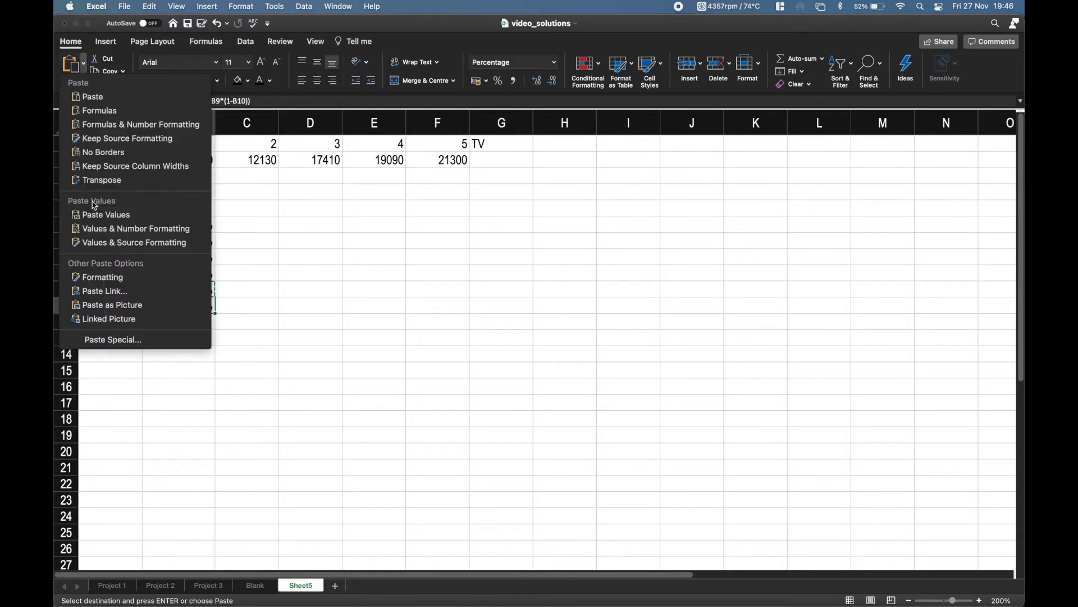
pyautogui.click(101, 278)
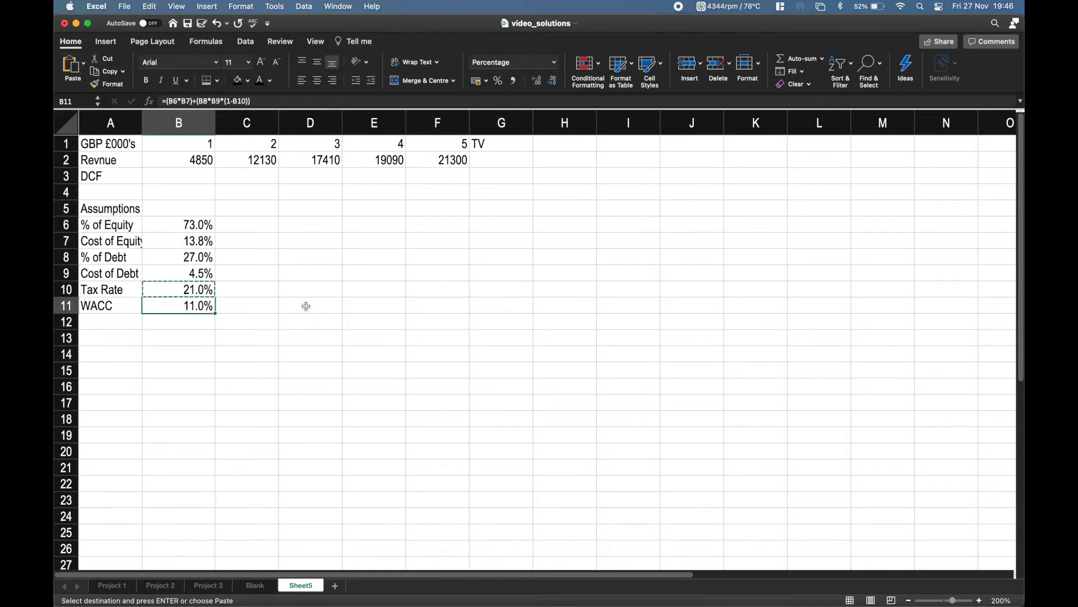
pyautogui.press('Escape')
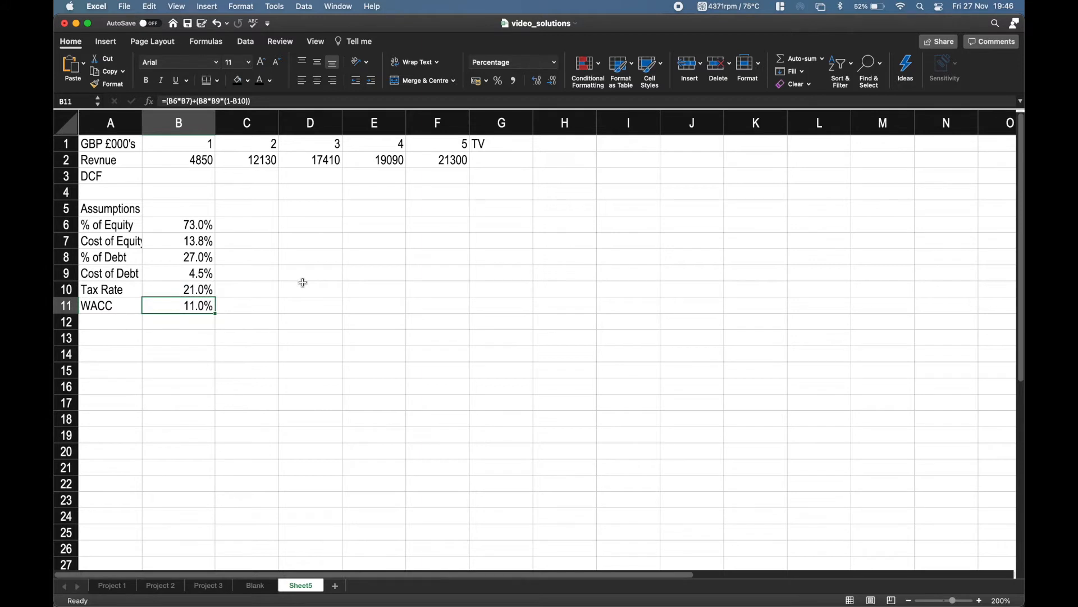
# Enter the label Perpetual Growth Rate in A13, leaving one blank row below WACC.
pyautogui.press('Left')
pyautogui.press('Down')
pyautogui.press('Down')
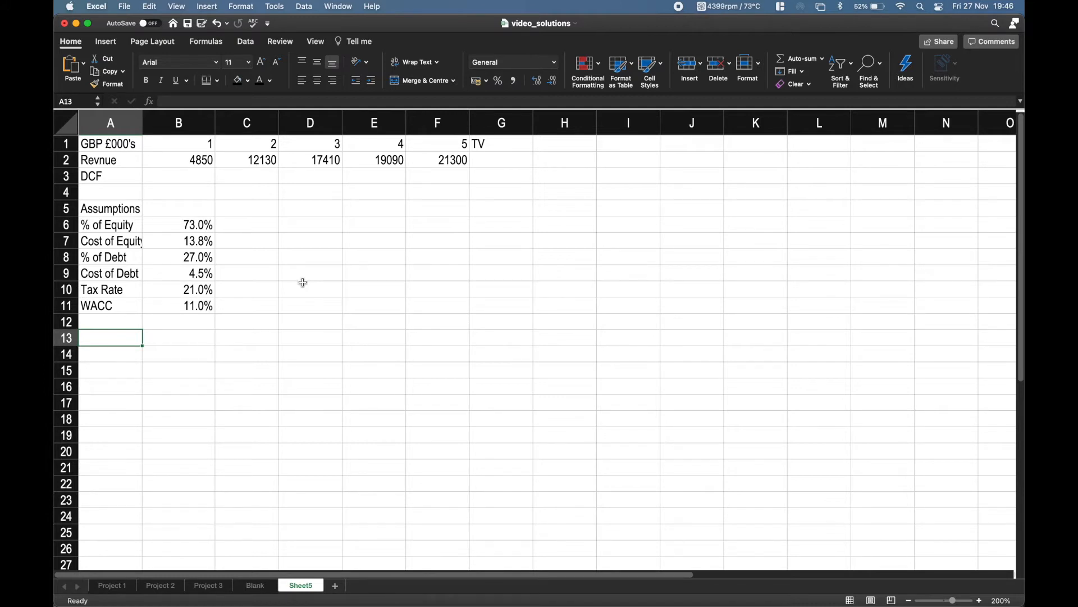
pyautogui.write('Perpetual Growth Rate')
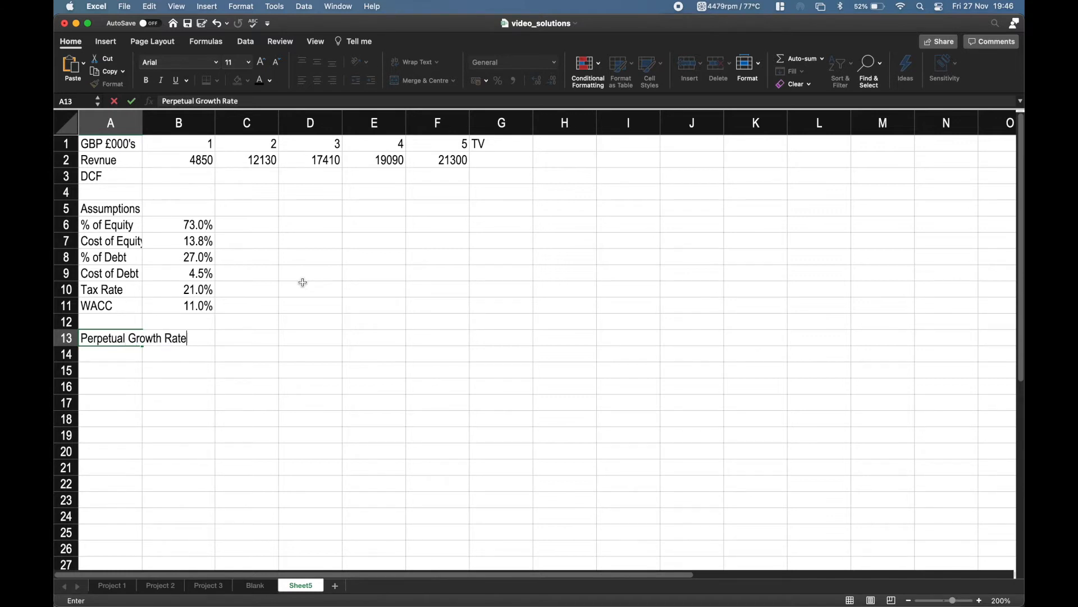
pyautogui.press('Return')
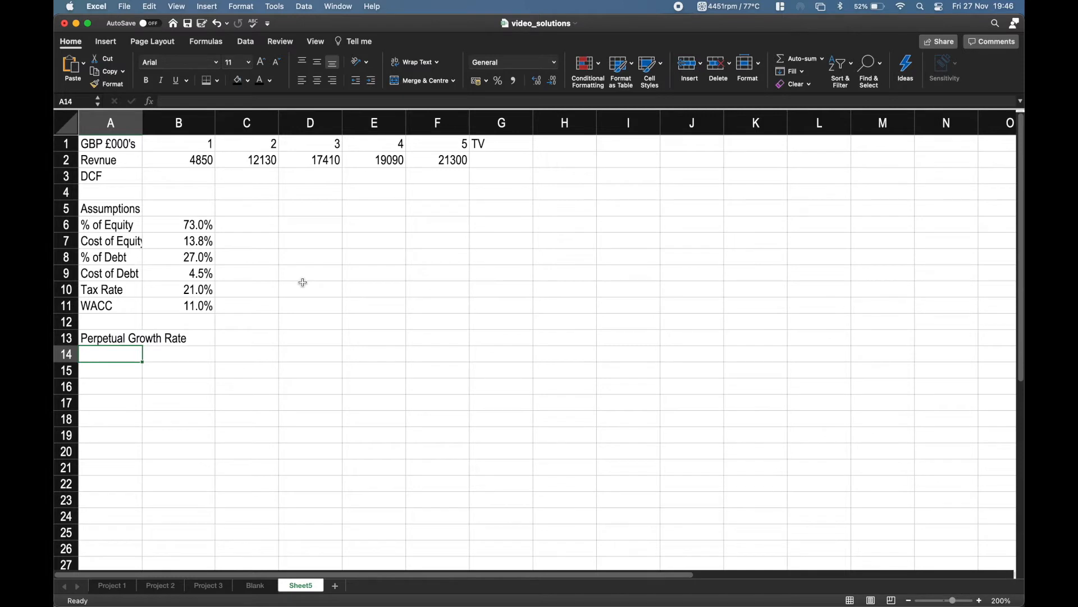
# Enter the labels Terminal Value in A14 and Initial Investment in A15.
pyautogui.write('Terminal Value')
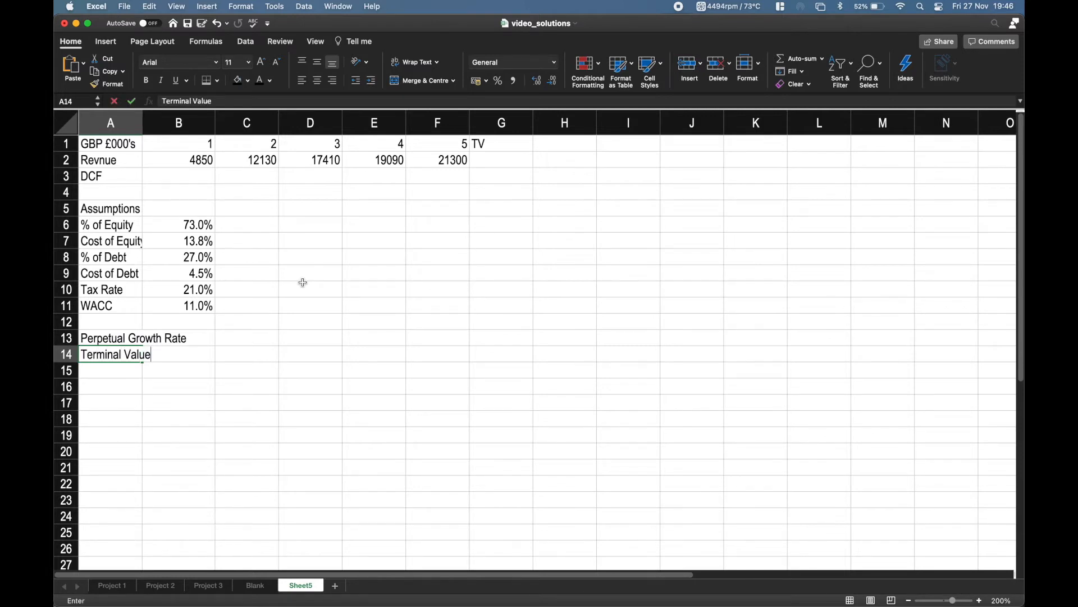
pyautogui.press('Return')
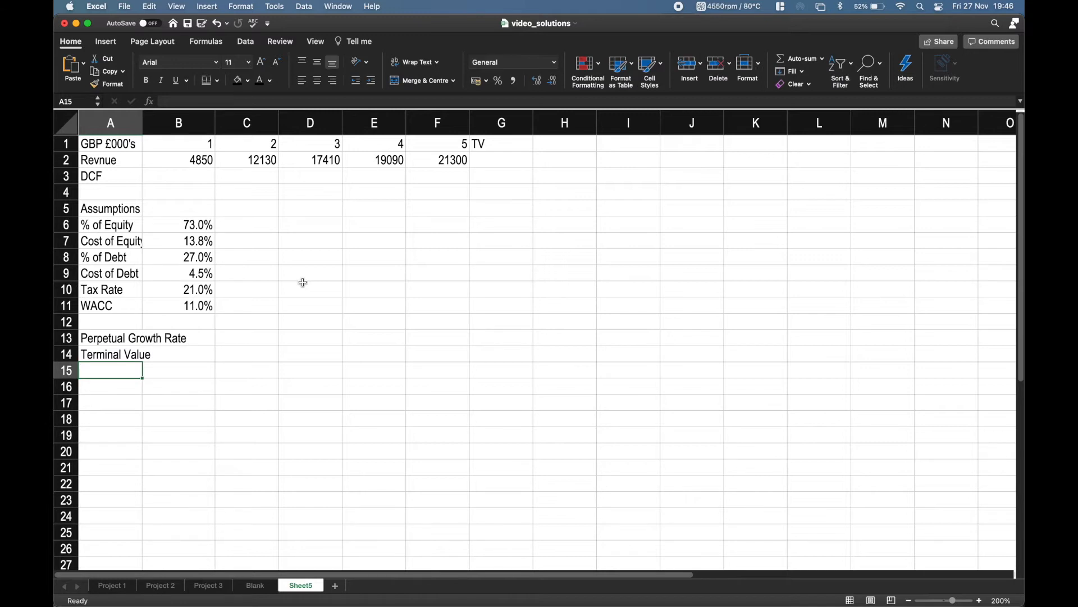
pyautogui.write('In')
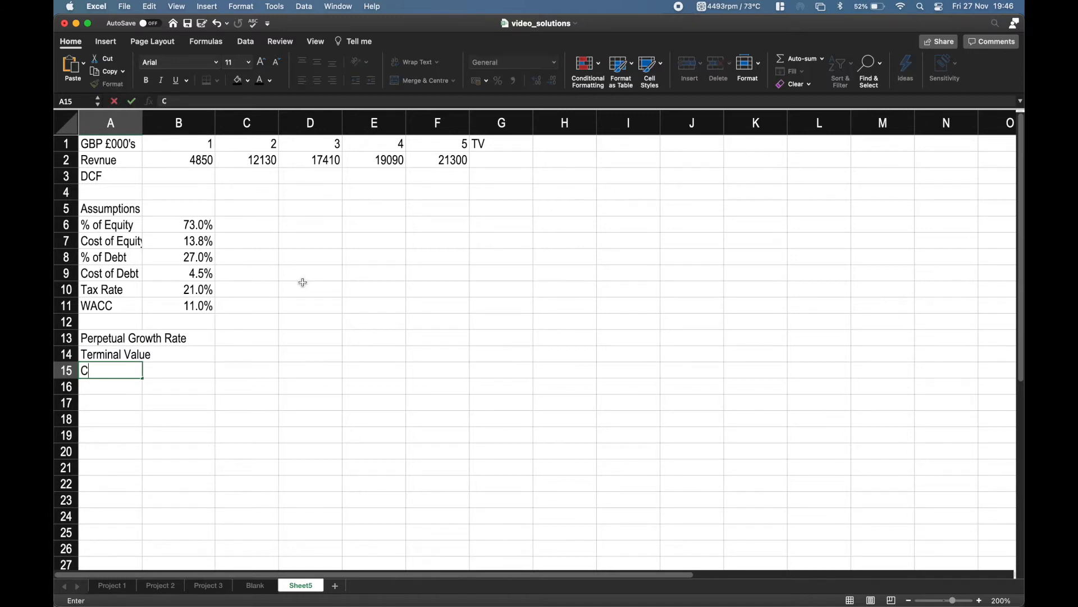
pyautogui.write('itial ')
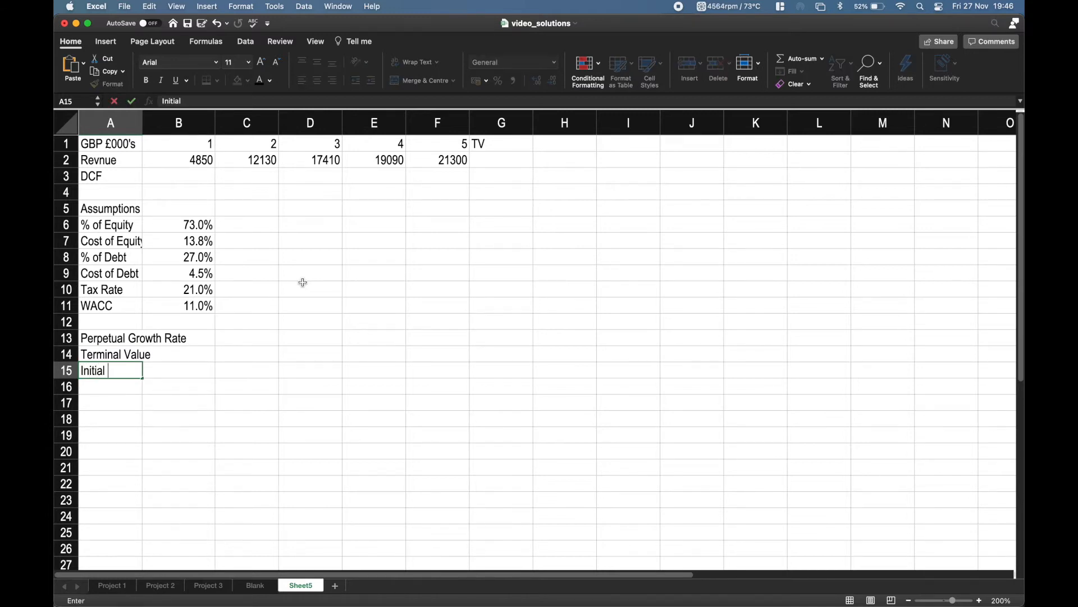
pyautogui.write('Investment')
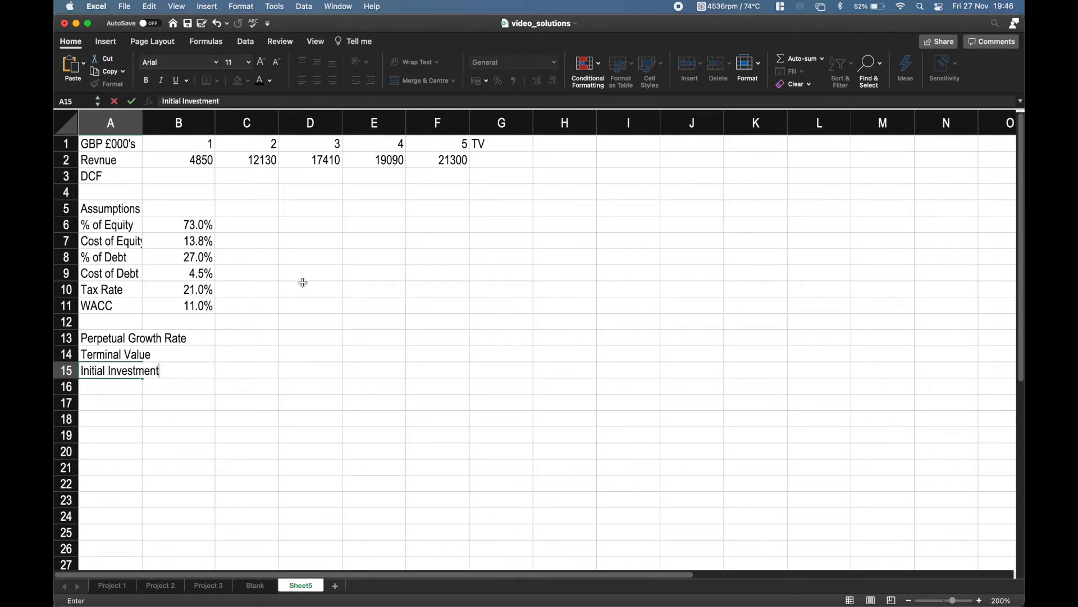
# Insert a blank column before column B to make room for the long labels.
pyautogui.click(158, 122)
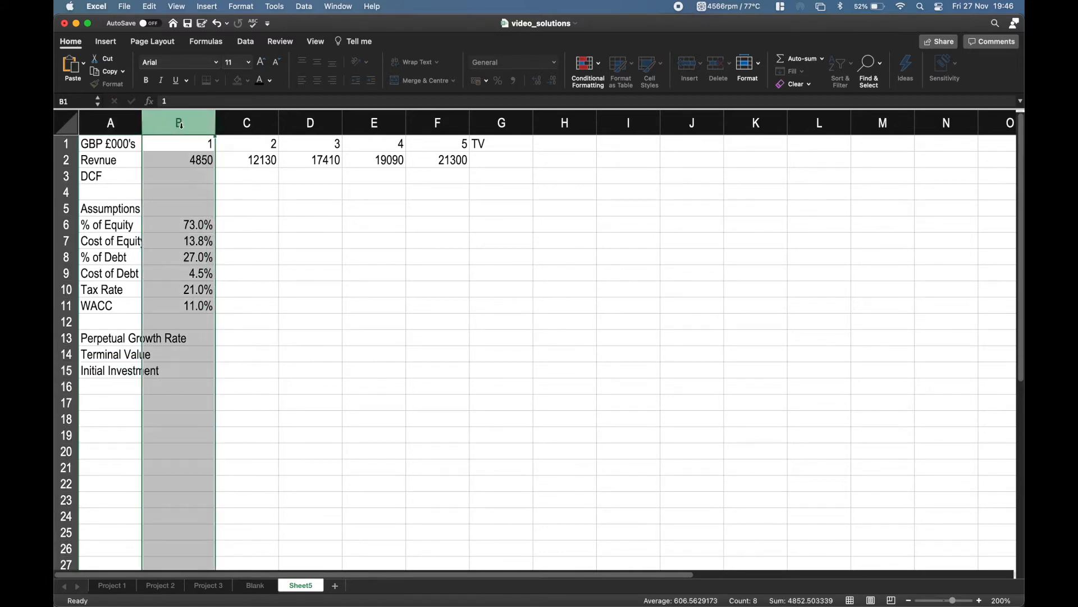
pyautogui.rightClick(182, 124)
pyautogui.click(220, 189)
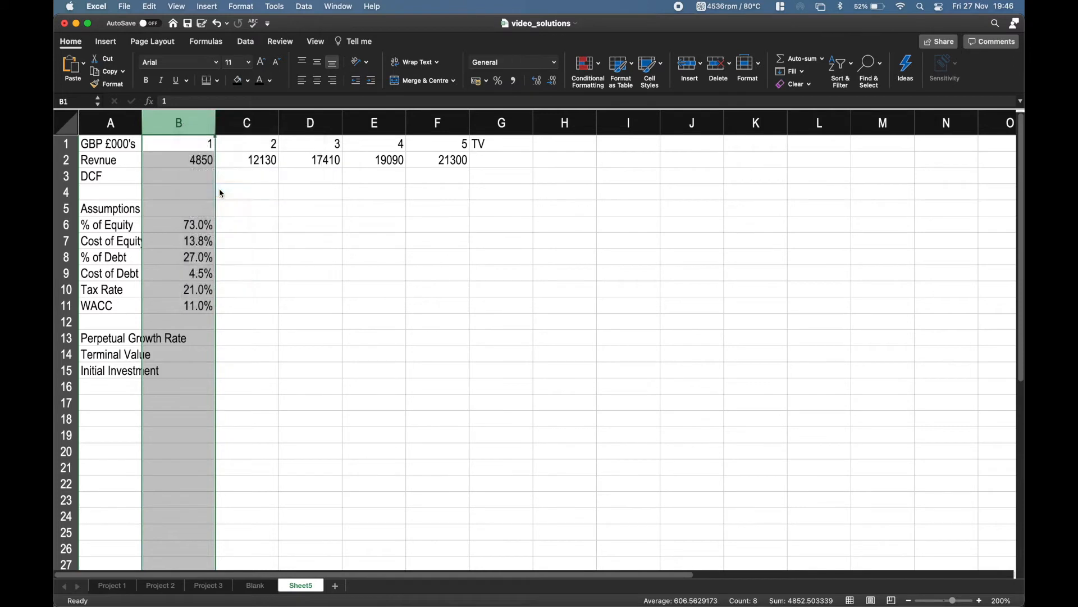
# Enter 0.04 as the Perpetual Growth Rate in C13.
pyautogui.click(241, 337)
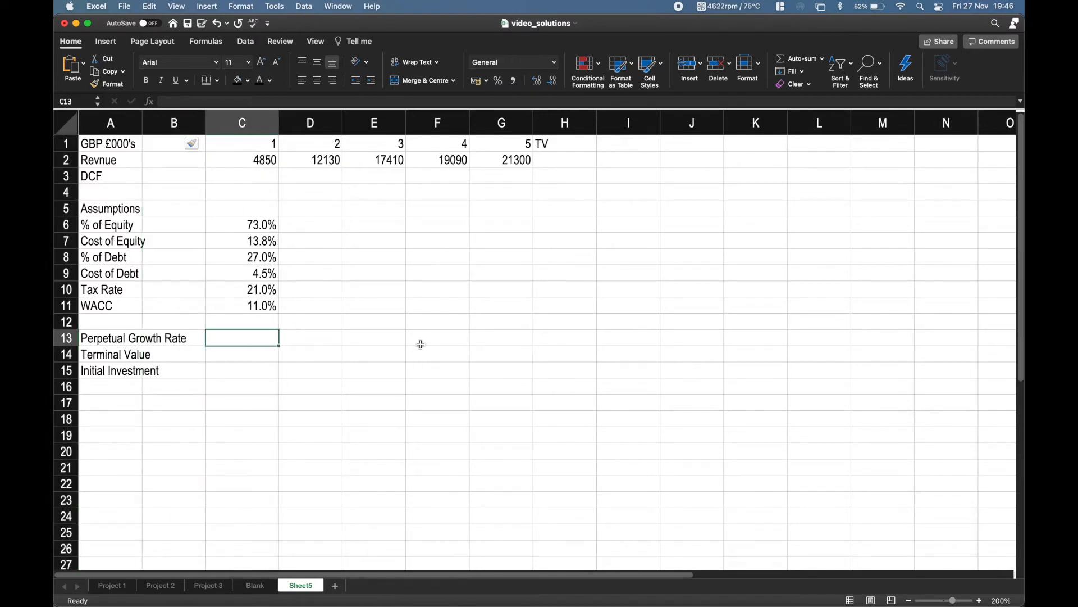
pyautogui.write('0.04')
pyautogui.press('Tab')
pyautogui.press('Down')
pyautogui.press('Left')
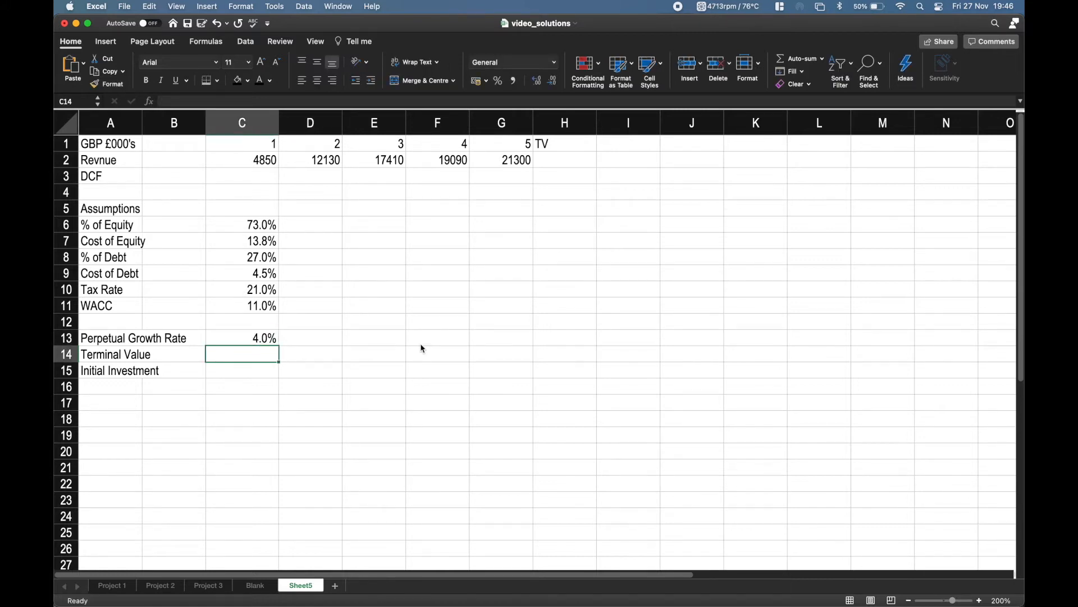
# Enter 200000 as the Initial Investment in C15.
pyautogui.press('Down')
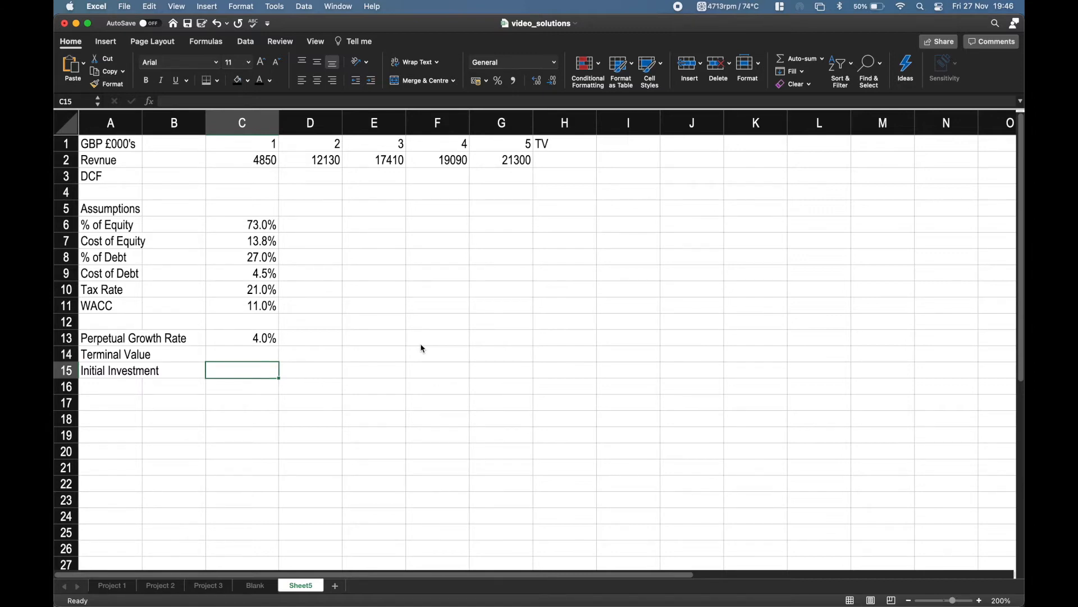
pyautogui.write('200')
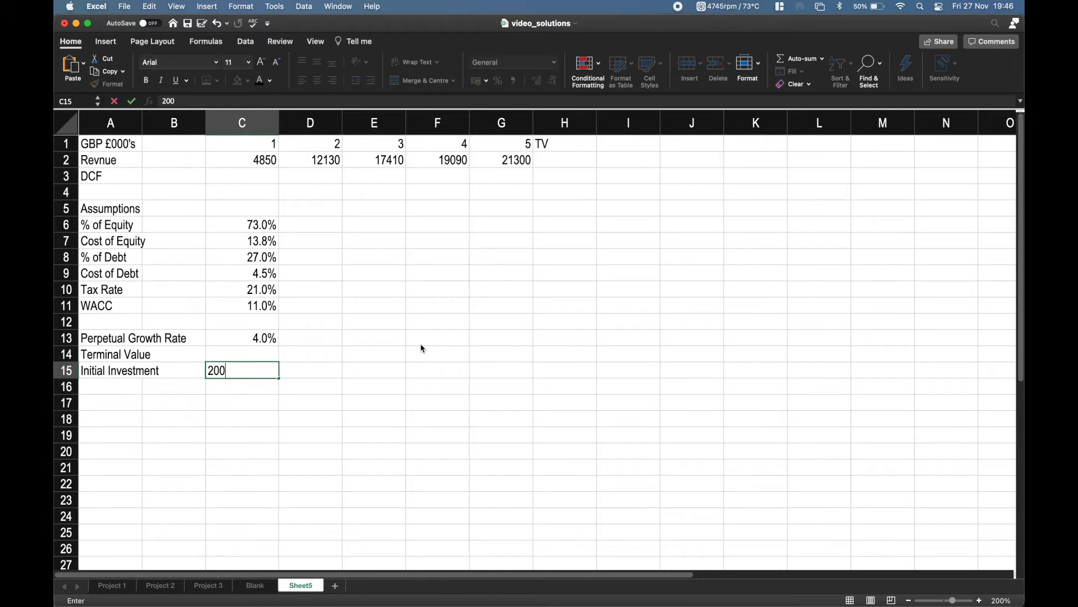
pyautogui.write(',000')
pyautogui.press('BackSpace')
pyautogui.press('BackSpace')
pyautogui.press('BackSpace')
pyautogui.press('BackSpace')
pyautogui.write('000')
pyautogui.press('Tab')
pyautogui.press('Left')
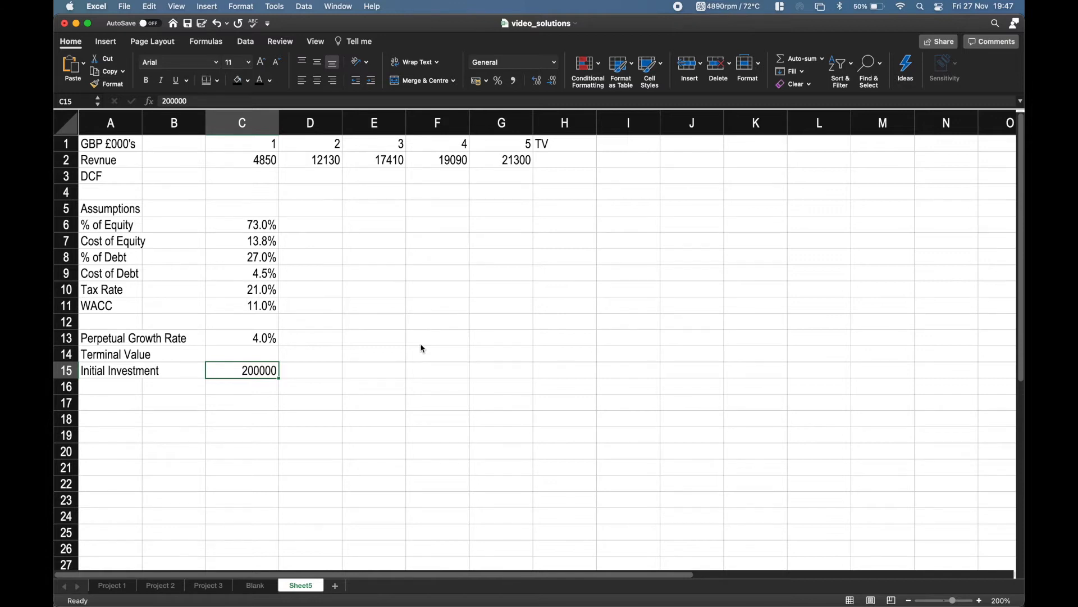
# Begin the Terminal Value formula in C14 with =(G2*(1+C13)), growing the period 5 revenue by the Perpetual Growth Rate.
pyautogui.press('Up')
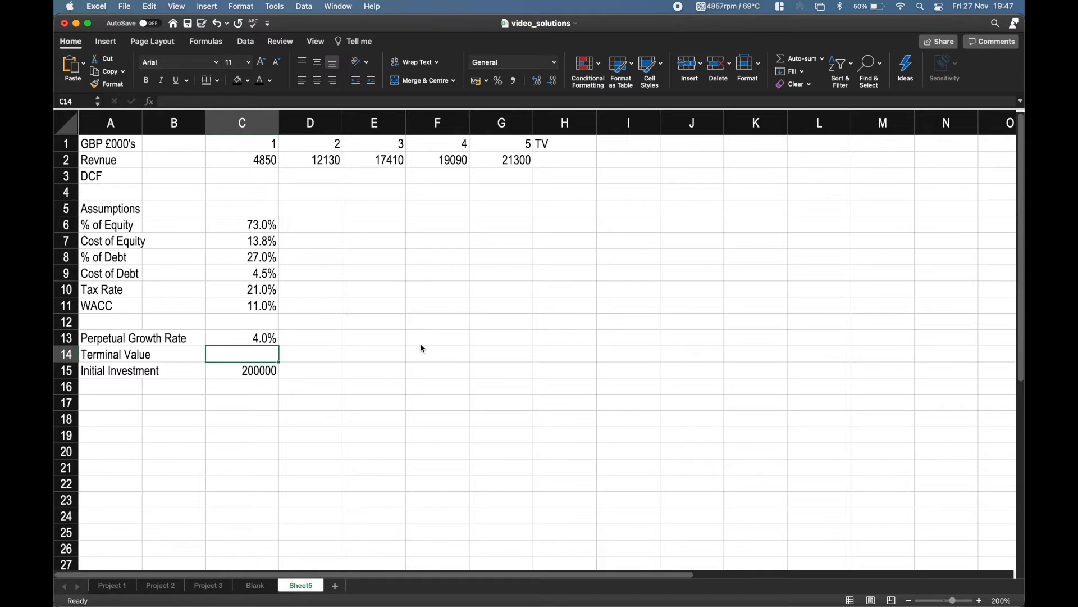
pyautogui.write('=')
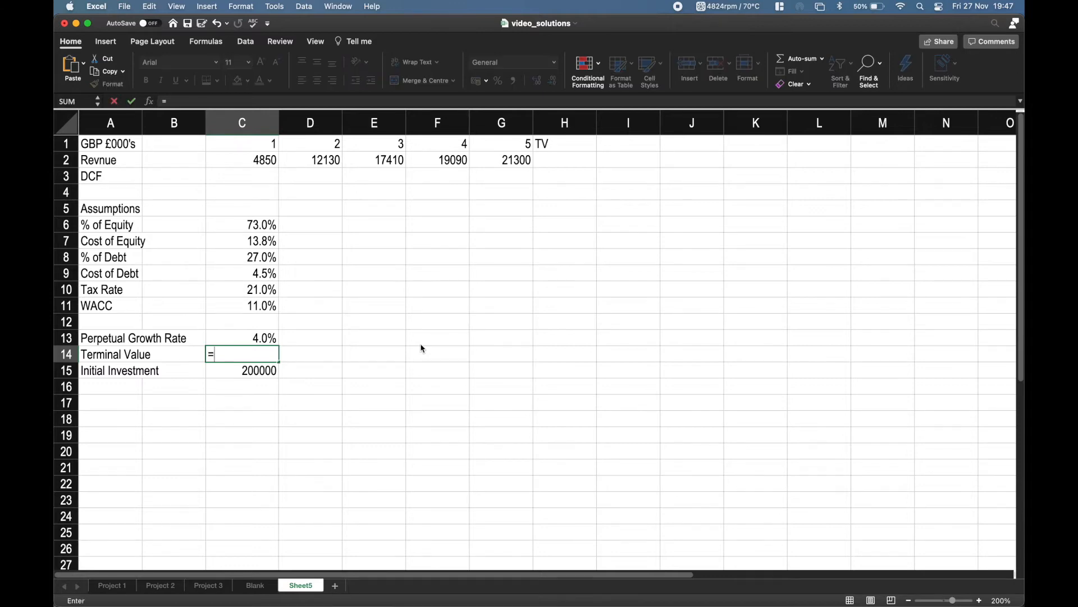
pyautogui.write('(')
pyautogui.press('Up')
pyautogui.press('Up')
pyautogui.press('Up')
pyautogui.press('Up')
pyautogui.press('Up')
pyautogui.press('Up')
pyautogui.press('Up')
pyautogui.press('Up')
pyautogui.press('Up')
pyautogui.press('Up')
pyautogui.press('Up')
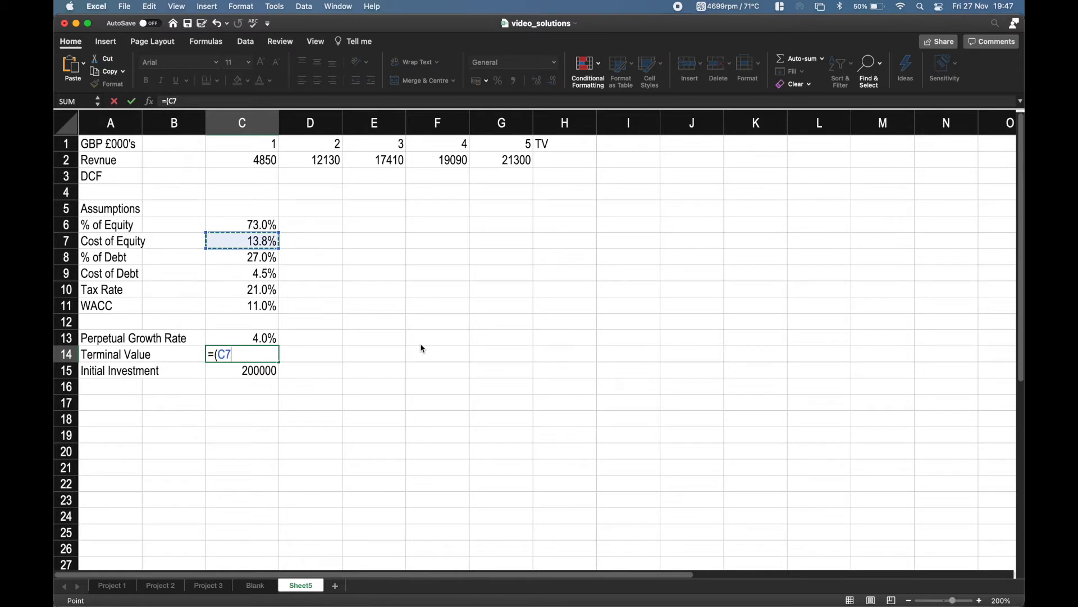
pyautogui.press('Up')
pyautogui.press('Up')
pyautogui.press('Right')
pyautogui.press('Right')
pyautogui.press('Right')
pyautogui.press('Right')
pyautogui.press('Right')
pyautogui.press('Down')
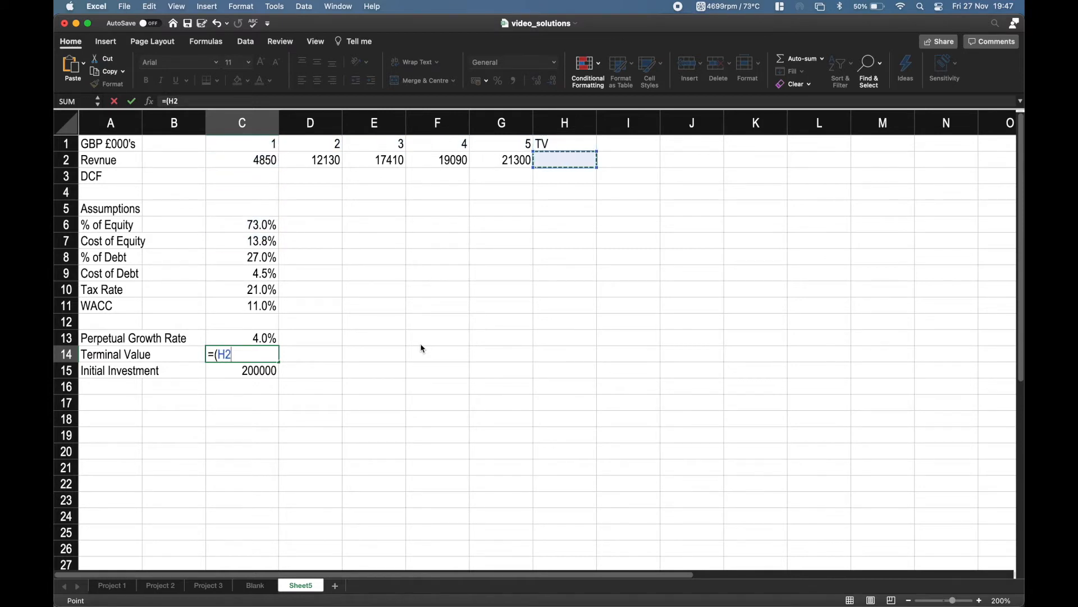
pyautogui.press('Left')
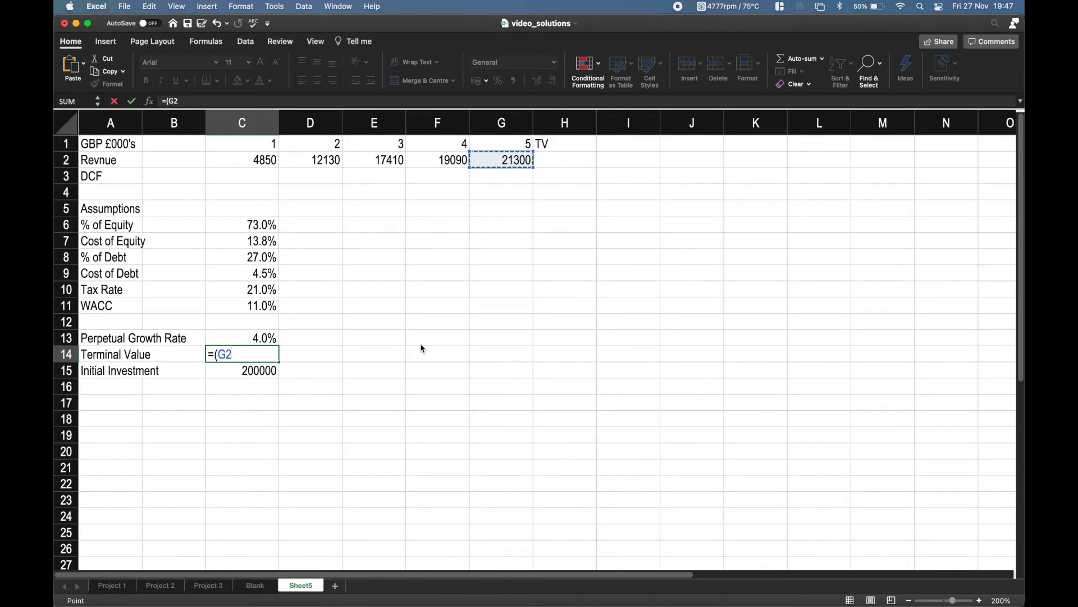
pyautogui.write('*(1+')
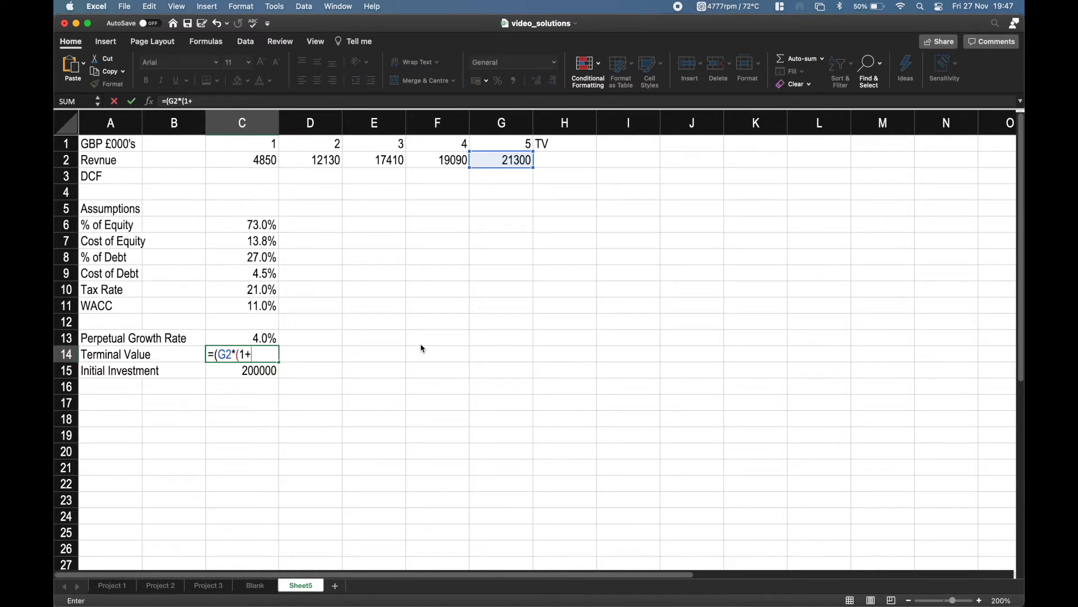
pyautogui.write('C13')
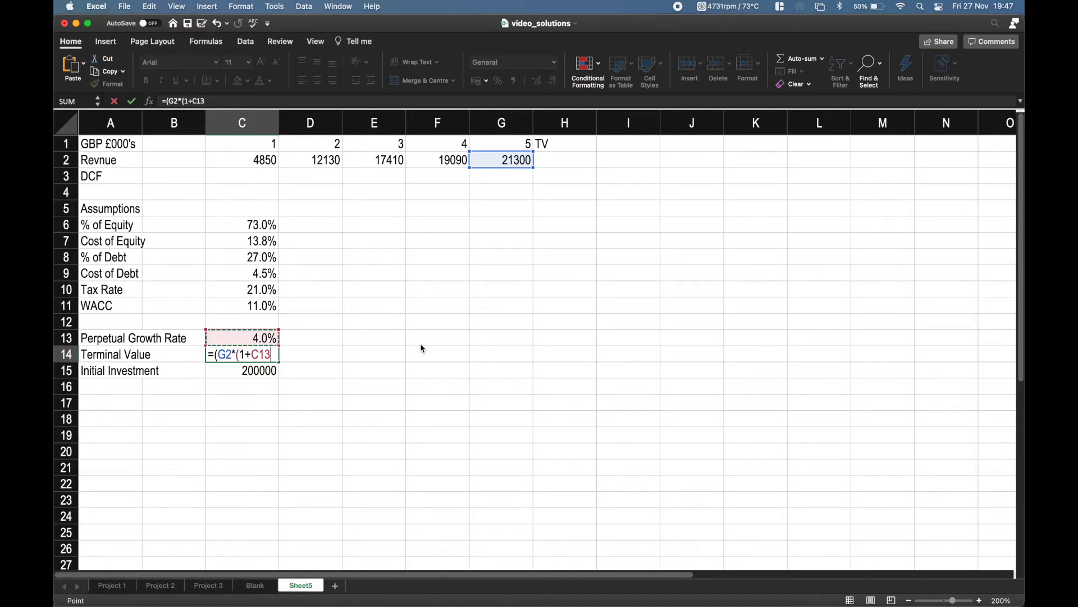
pyautogui.write('))/(C11')
# Complete the Terminal Value formula in C14 by dividing by WACC minus the Perpetual Growth Rate, /(C11-C13).
pyautogui.write('-')
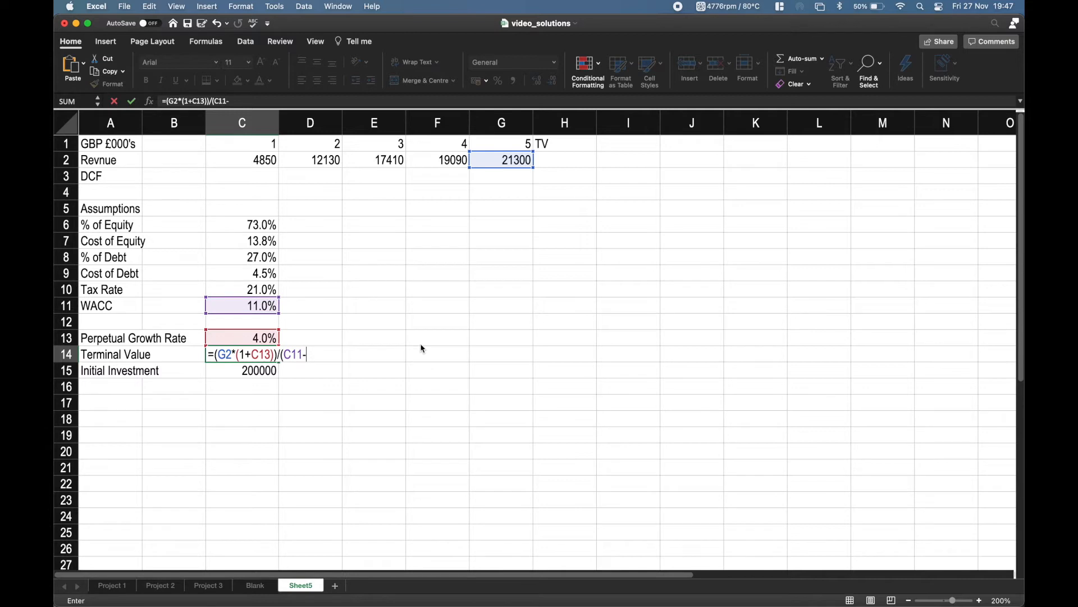
pyautogui.press('Up')
pyautogui.write(')')
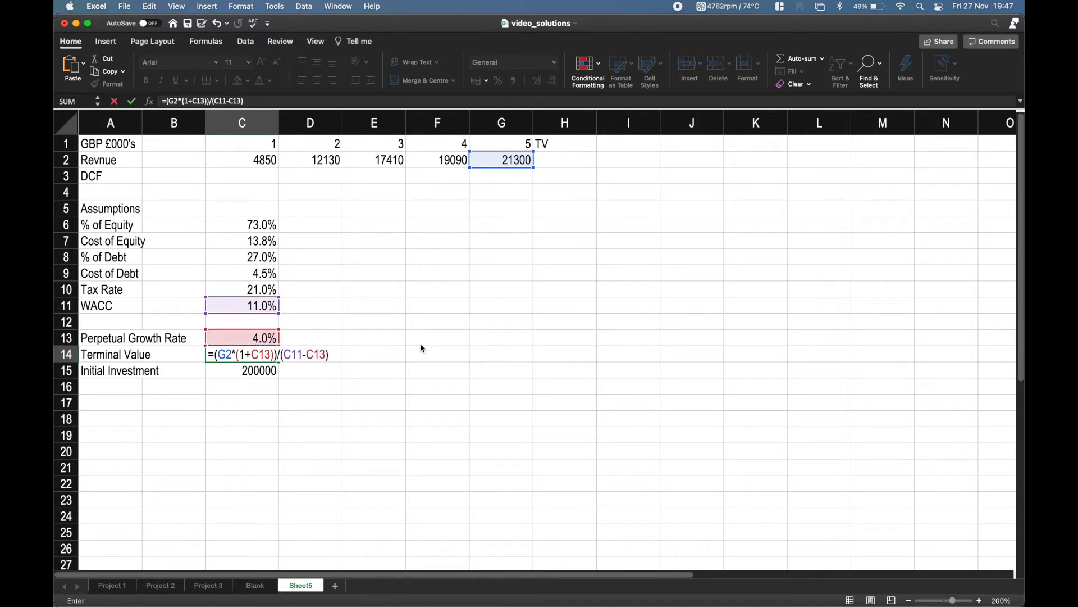
pyautogui.press('Return')
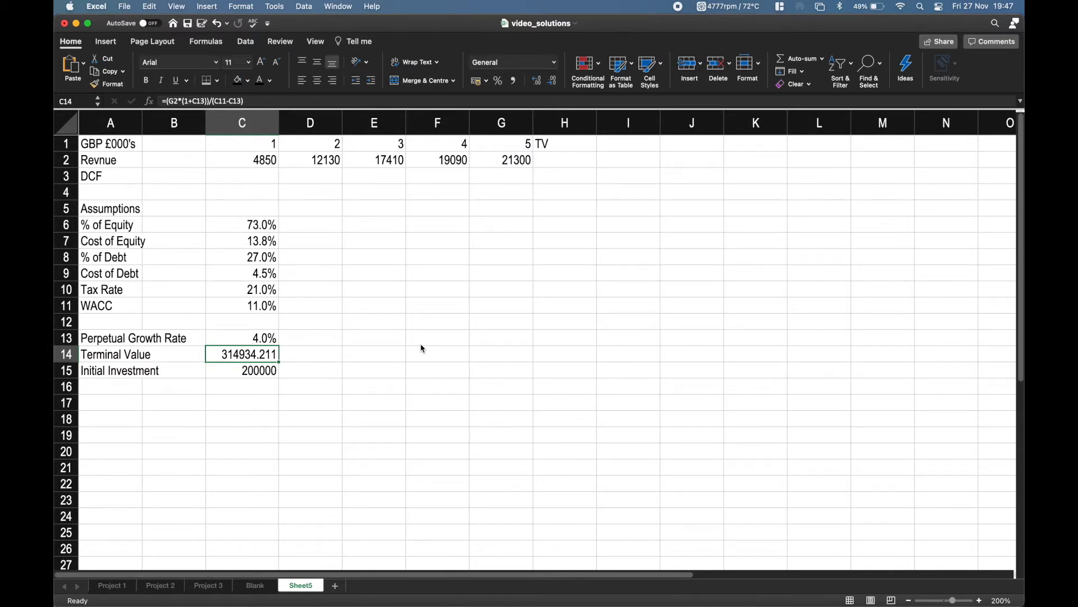
# Link the TV revenue cell H2 to the calculated Terminal Value with the formula =C14.
pyautogui.press('Down')
pyautogui.press('Up')
pyautogui.press('Up')
pyautogui.press('Up')
pyautogui.press('Up')
pyautogui.press('Up')
pyautogui.press('Up')
pyautogui.press('Up')
pyautogui.press('Up')
pyautogui.press('Up')
pyautogui.press('Up')
pyautogui.press('Up')
pyautogui.press('Up')
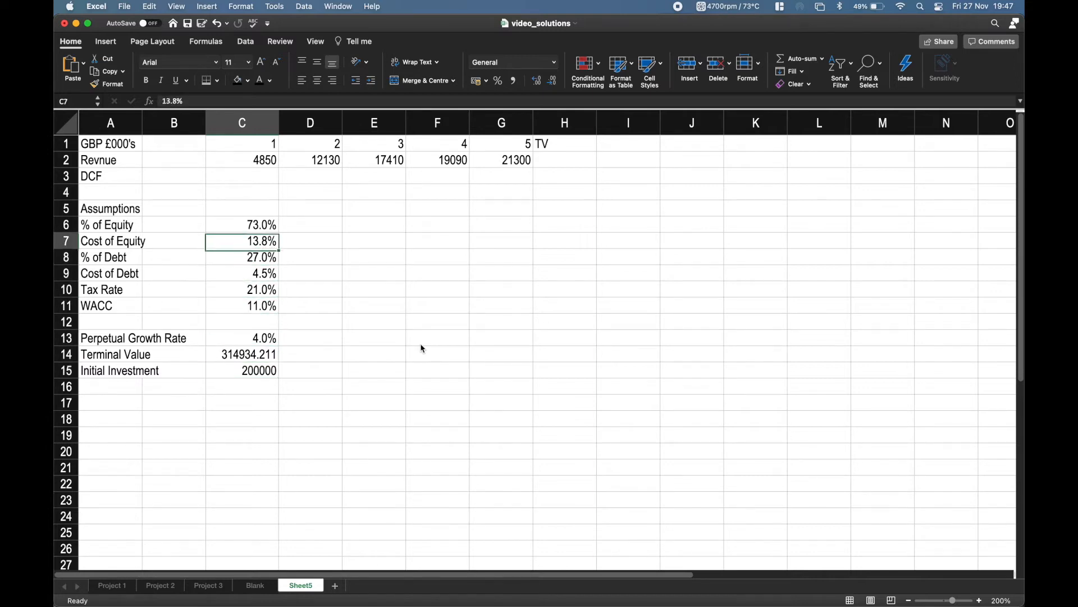
pyautogui.press('Right')
pyautogui.press('Right')
pyautogui.press('Right')
pyautogui.press('Right')
pyautogui.press('Right')
pyautogui.press('Up')
pyautogui.write('=')
pyautogui.press('Left')
pyautogui.press('Left')
pyautogui.press('Down')
pyautogui.press('Down')
pyautogui.press('Left')
pyautogui.press('Down')
pyautogui.press('Down')
pyautogui.press('Left')
pyautogui.press('Down')
pyautogui.press('Left')
pyautogui.press('Down')
pyautogui.press('Down')
pyautogui.press('Left')
pyautogui.press('Down')
pyautogui.press('Down')
pyautogui.press('Down')
pyautogui.press('Down')
pyautogui.press('Down')
pyautogui.press('Right')
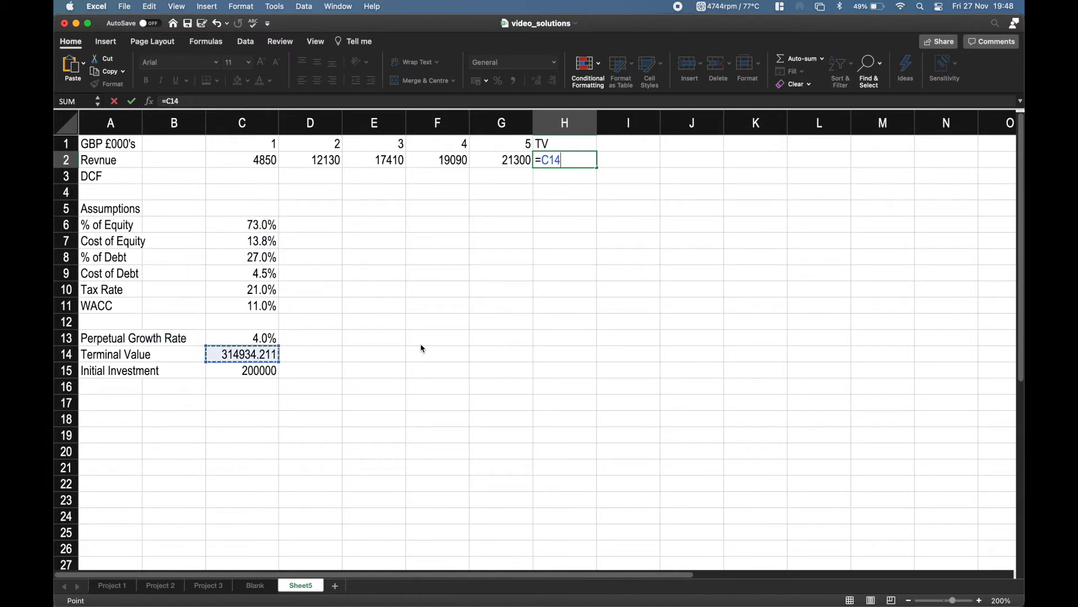
pyautogui.press('Return')
pyautogui.press('Right')
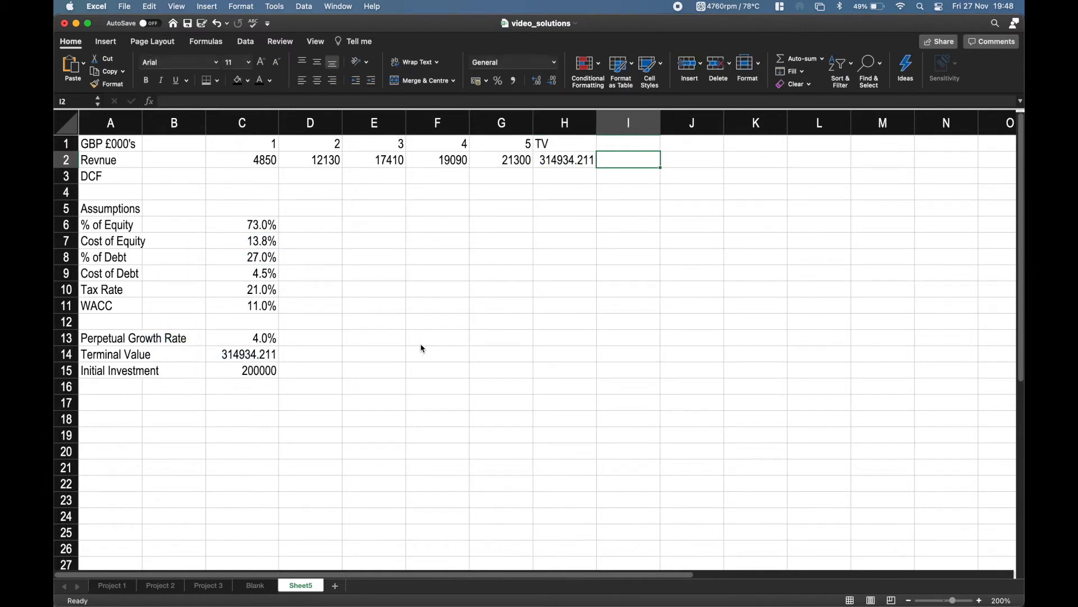
# Overwrite the Terminal Value in C14 with 2000000 to test the link in H2.
pyautogui.press('Down')
pyautogui.press('Left')
pyautogui.press('Left')
pyautogui.click(265, 357)
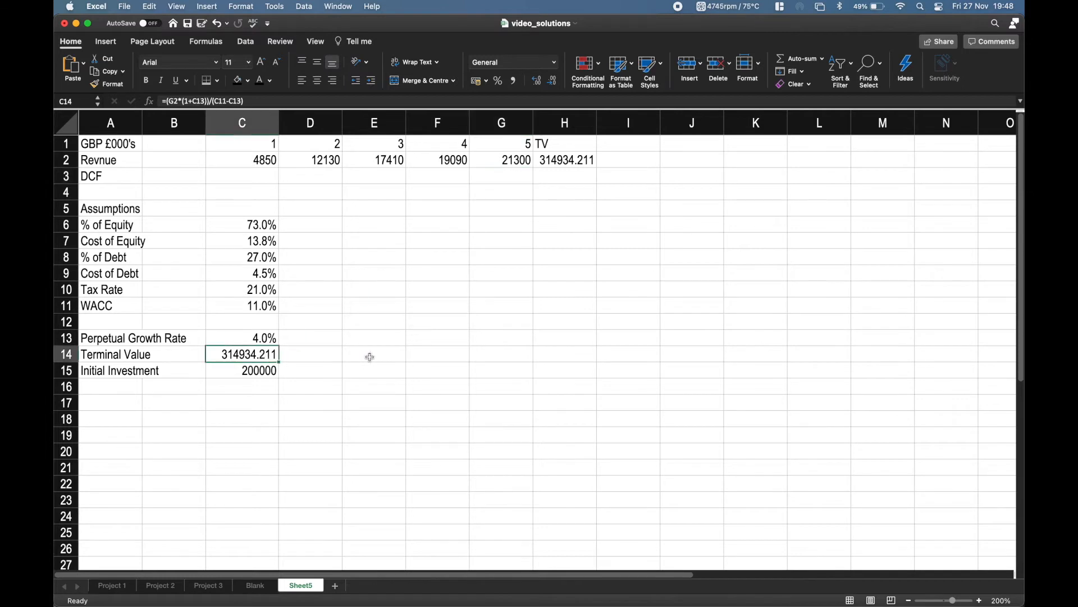
pyautogui.write('2000000')
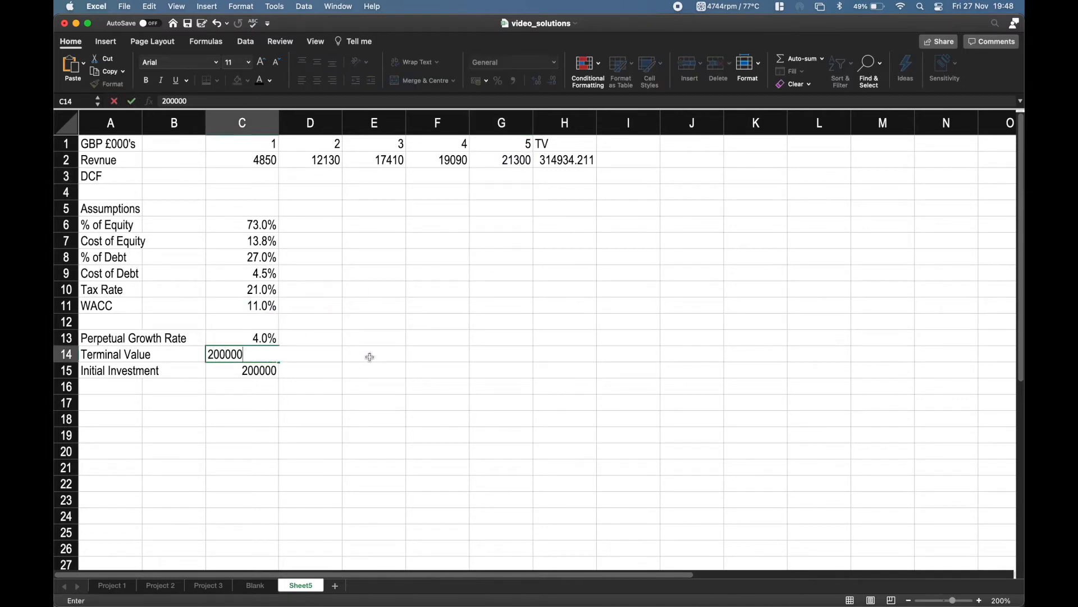
pyautogui.press('Return')
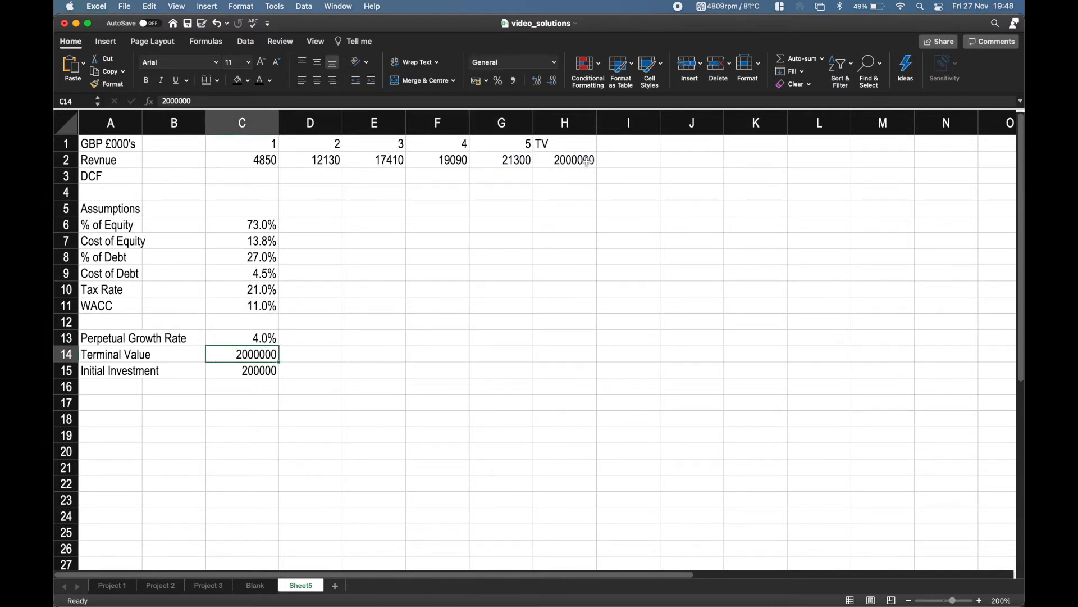
pyautogui.click(588, 162)
# Undo the 2000000 test entry in C14 to restore the Terminal Value formula.
pyautogui.click(275, 353)
pyautogui.press('super+z')
pyautogui.click(474, 272)
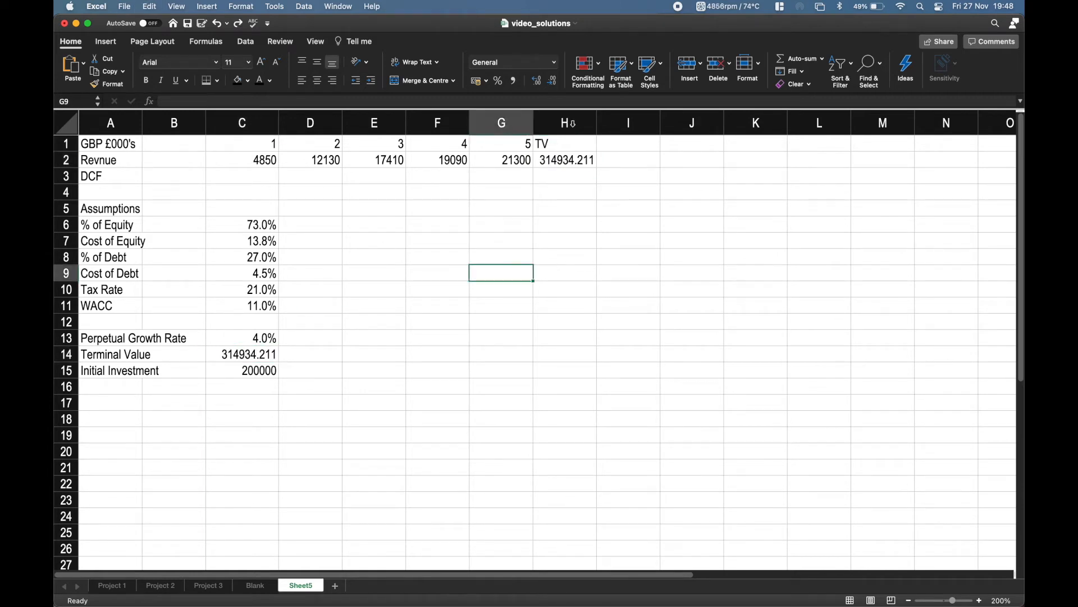
# Begin the period 1 DCF formula in C3 with =C2/(1+C11), dividing revenue by one plus WACC.
pyautogui.click(244, 174)
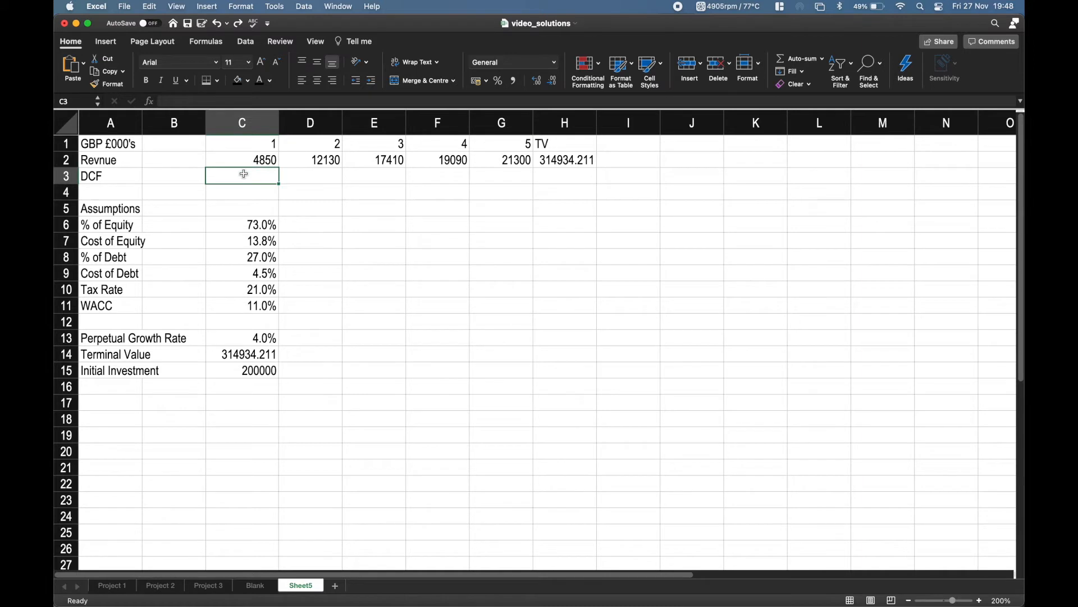
pyautogui.press('Right')
pyautogui.press('Left')
pyautogui.write('=')
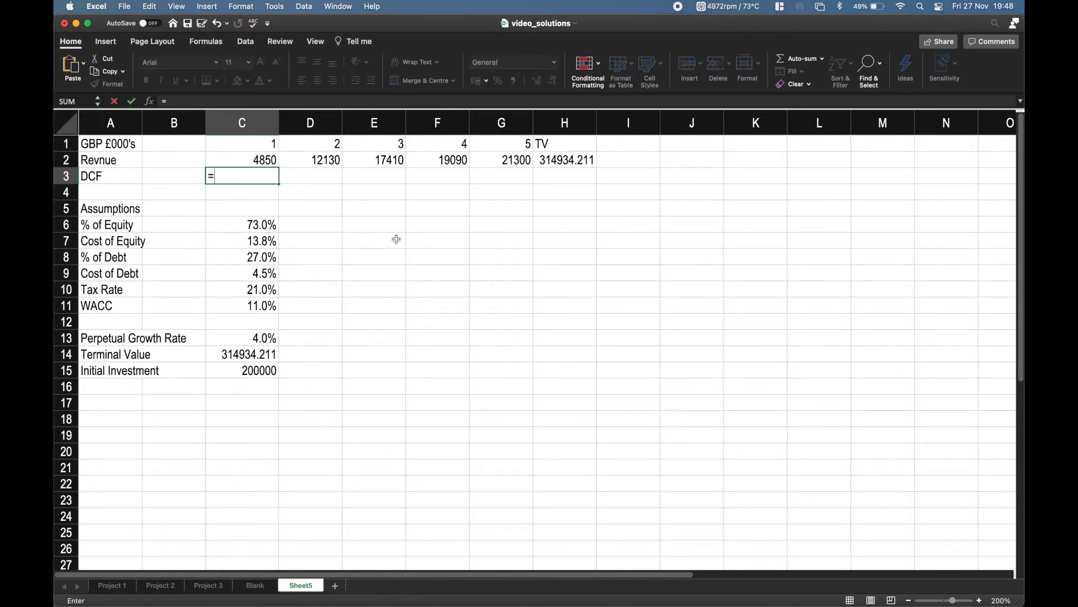
pyautogui.press('Up')
pyautogui.write('/(1+')
pyautogui.press('Up')
pyautogui.press('Down')
pyautogui.press('Down')
pyautogui.press('Down')
pyautogui.press('Down')
pyautogui.press('Down')
pyautogui.press('Down')
pyautogui.press('Down')
pyautogui.press('Down')
pyautogui.press('Down')
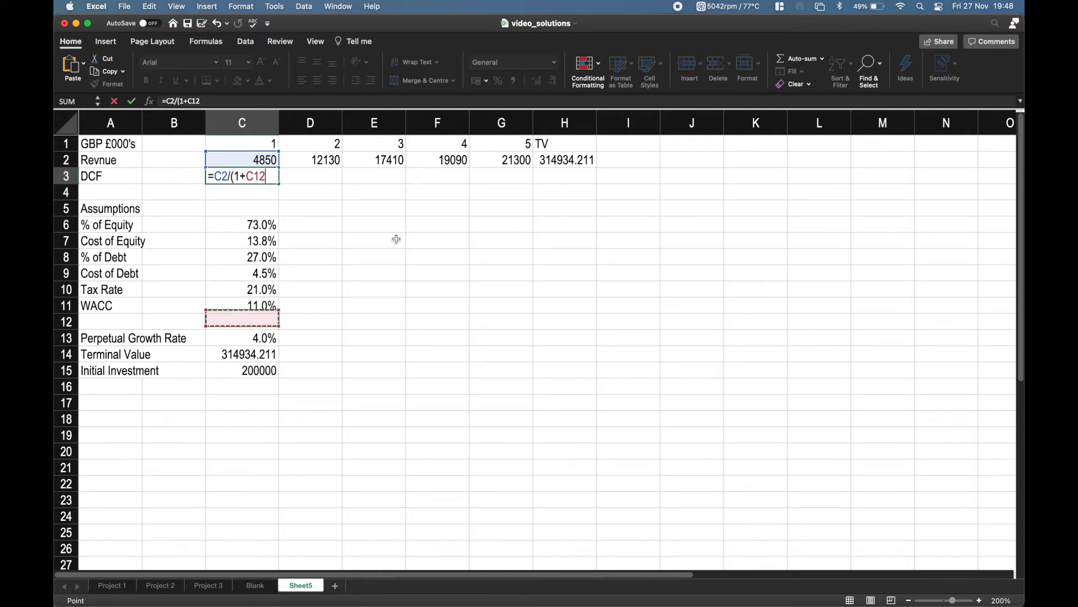
pyautogui.write(')')
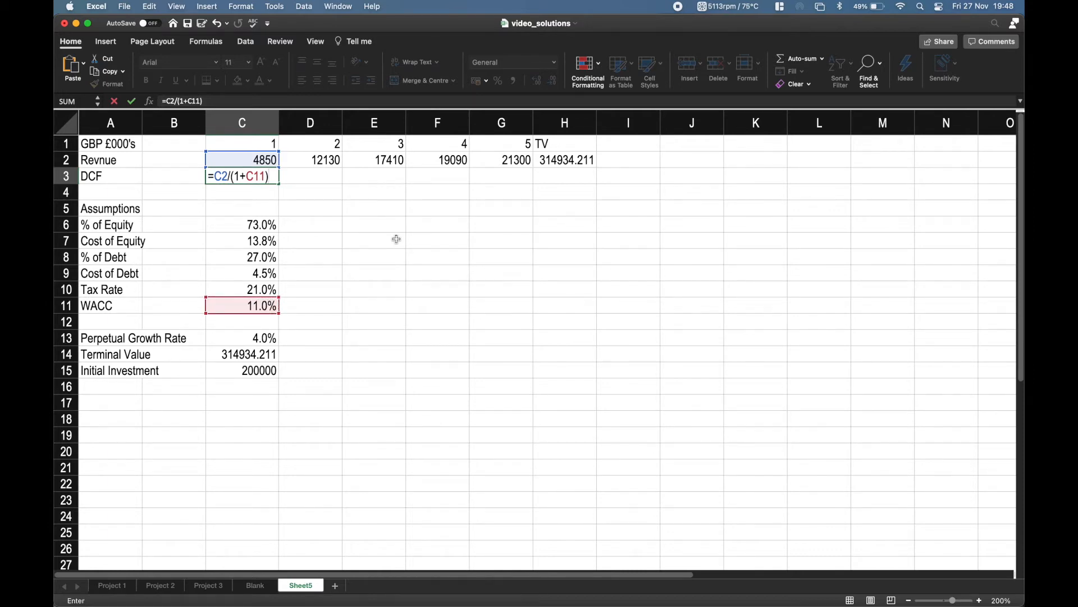
pyautogui.write('^(')
# Complete the DCF formula in C3 by raising the discount factor to the period number, ^(C1).
pyautogui.press('Up')
pyautogui.press('Up')
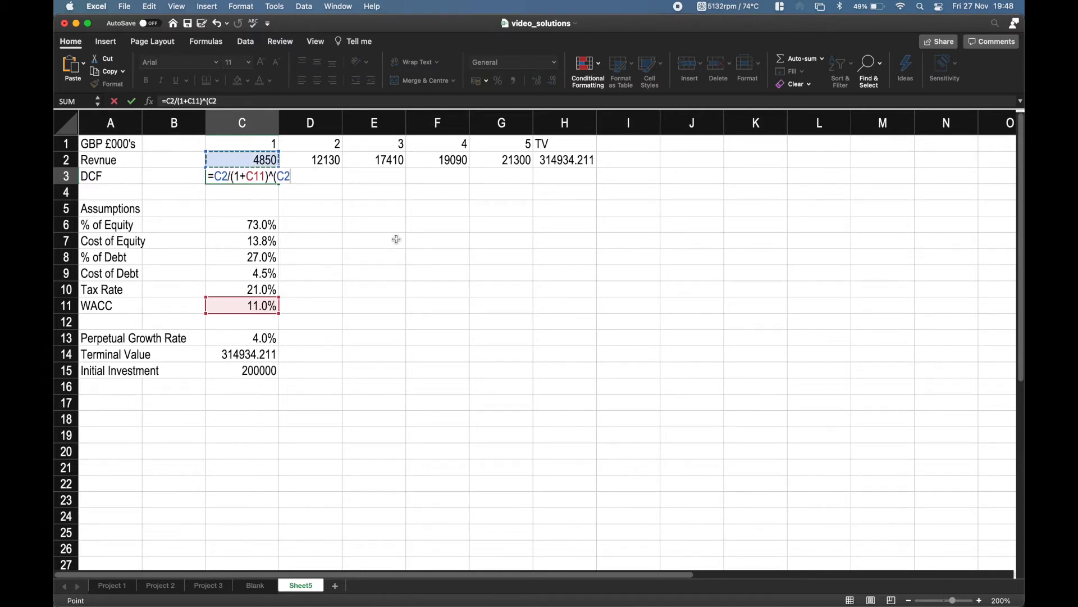
pyautogui.write(')')
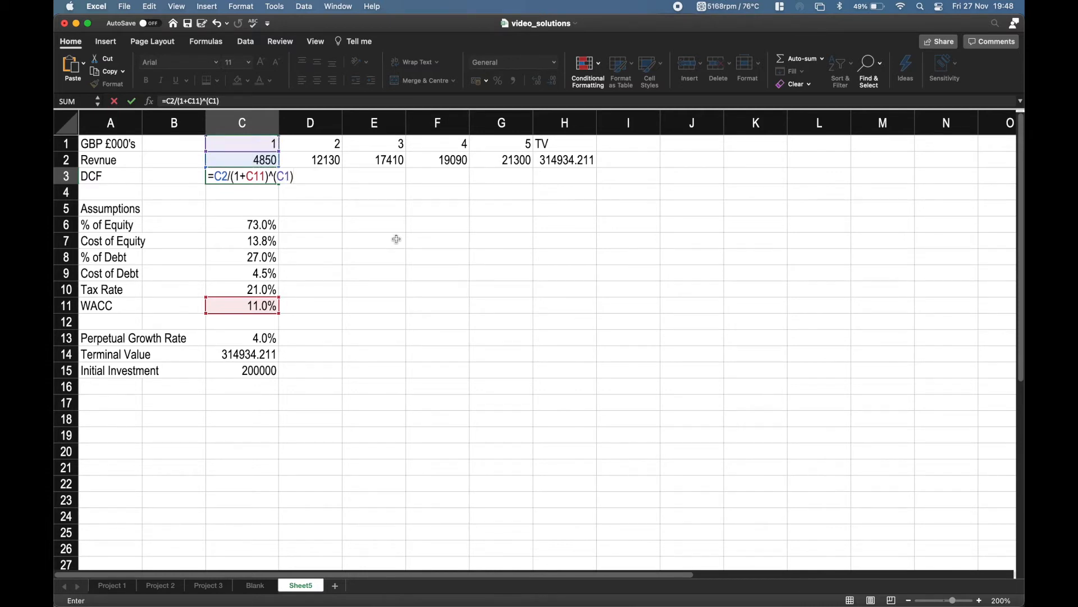
pyautogui.press('Return')
pyautogui.press('Right')
pyautogui.press('Left')
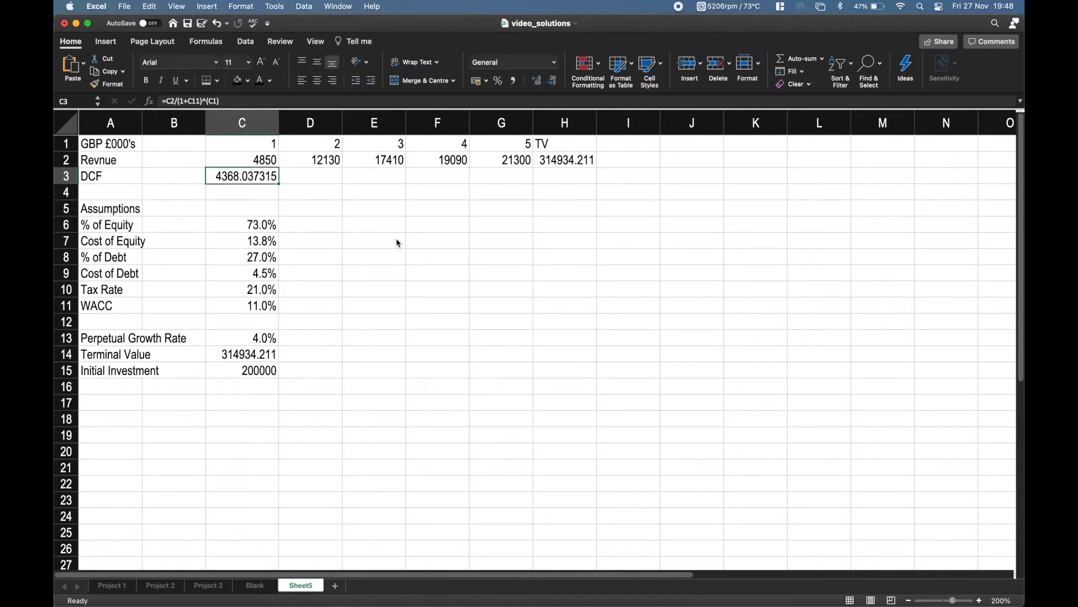
# Fill the DCF formula from C3 across to G3.
pyautogui.hotkey('shift', 'Right')
pyautogui.hotkey('shift', 'Right')
pyautogui.hotkey('shift', 'Right')
pyautogui.hotkey('shift', 'Right')
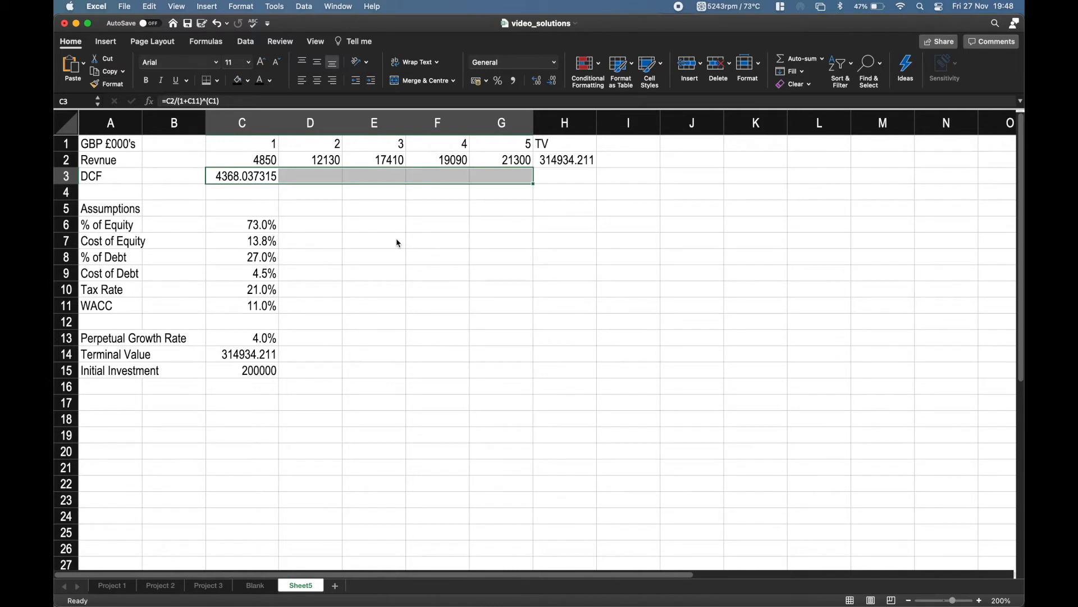
pyautogui.press('super+r')
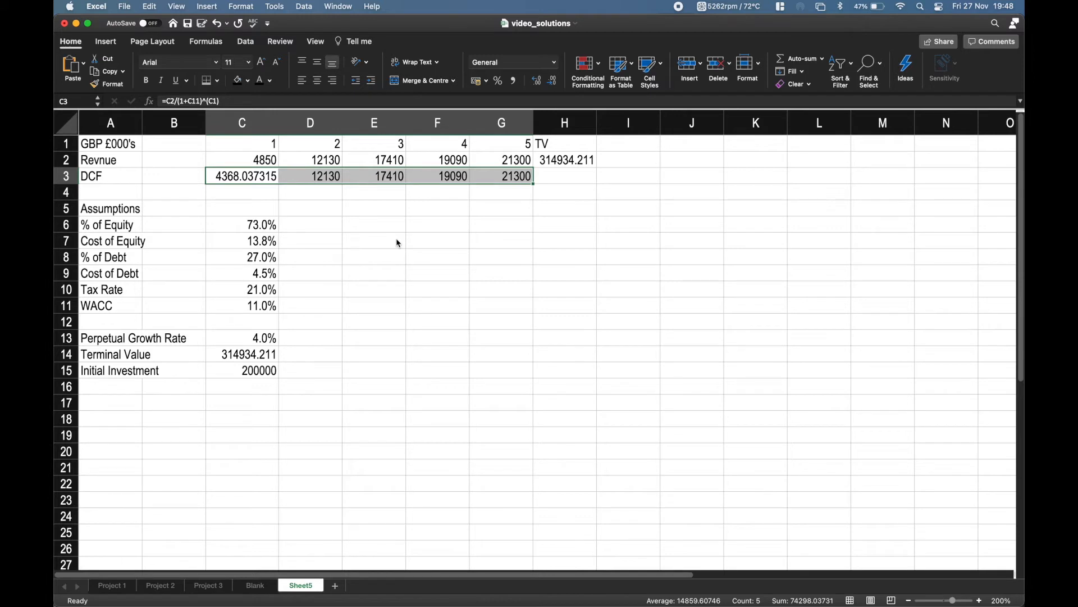
# Inspect the copied DCF formula in D3 and which cells it references.
pyautogui.press('Right')
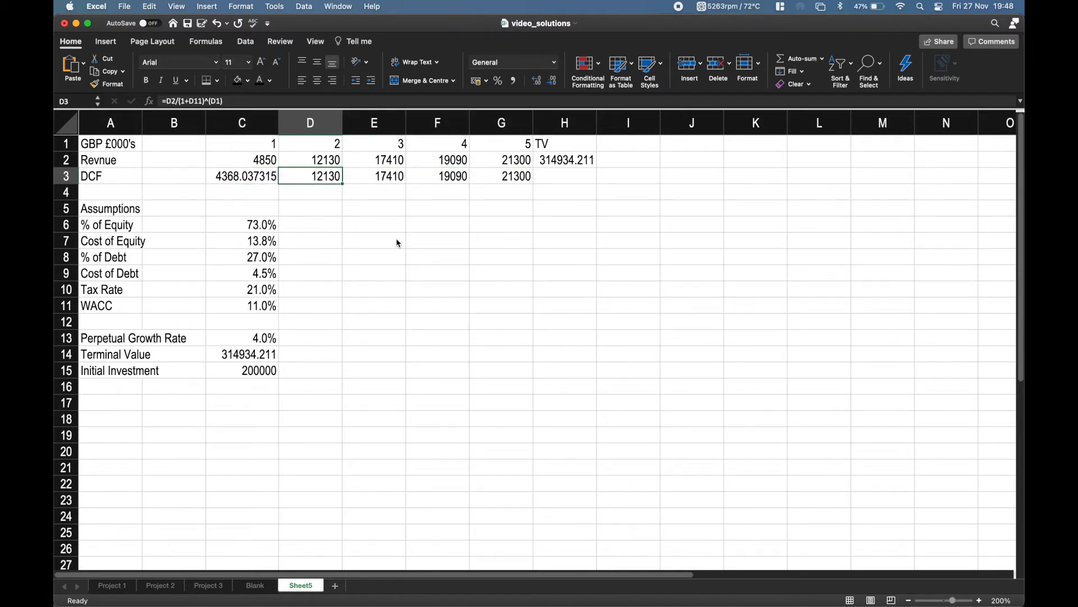
pyautogui.hotkey('shift', 'Right')
pyautogui.hotkey('shift', 'Right')
pyautogui.hotkey('shift', 'Right')
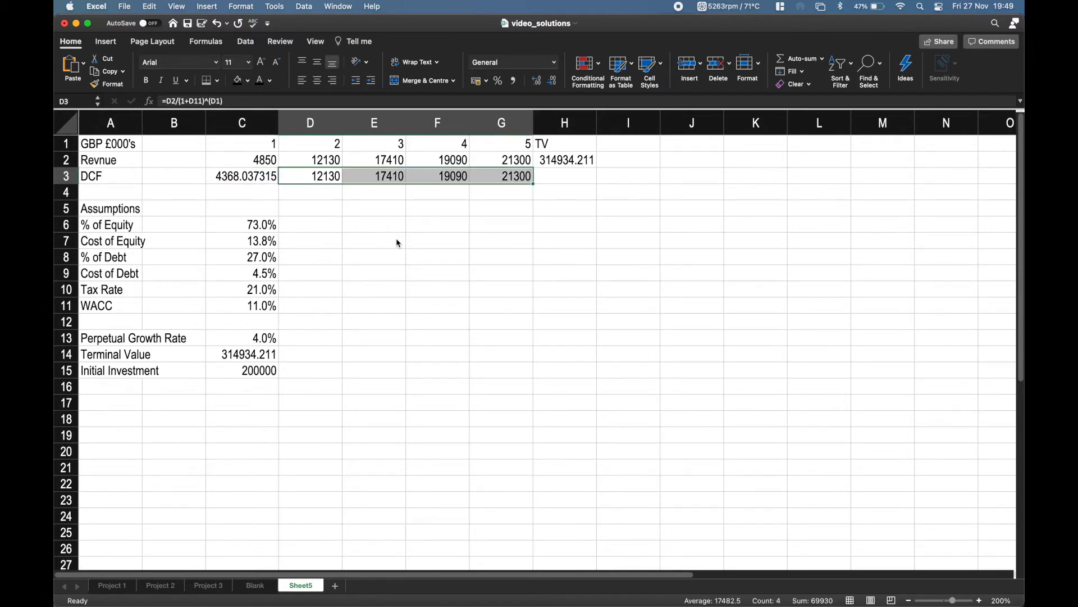
pyautogui.hotkey('shift', 'Left')
pyautogui.hotkey('shift', 'Left')
pyautogui.hotkey('shift', 'Left')
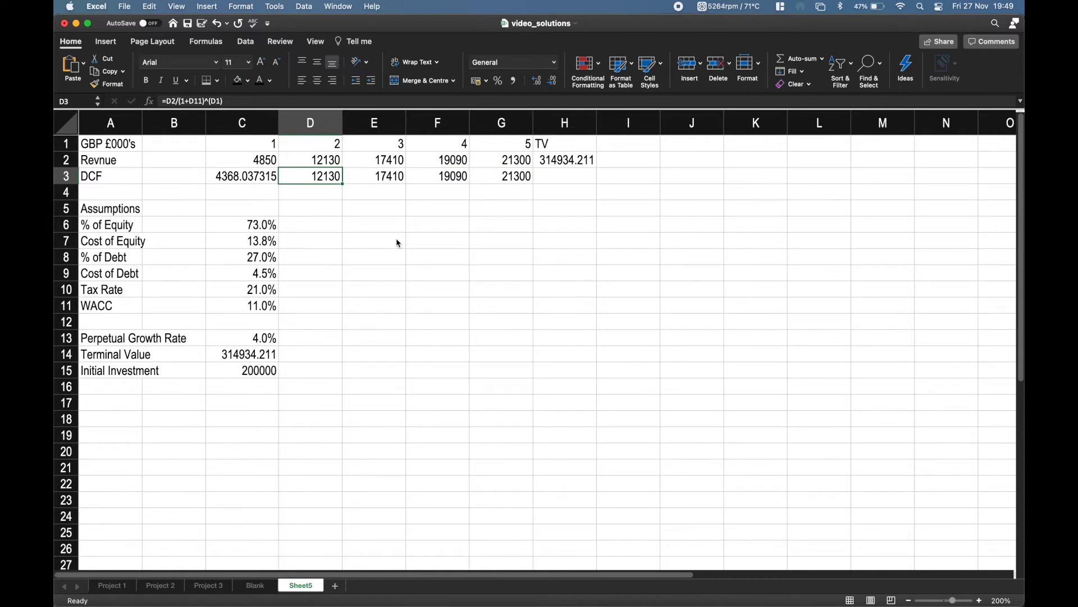
pyautogui.press('F2')
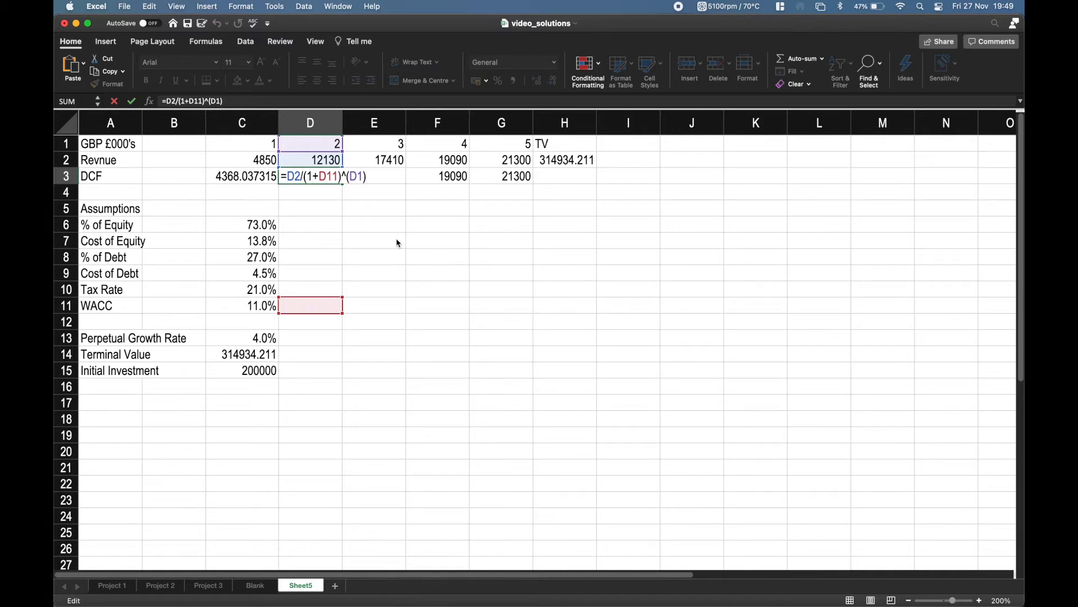
pyautogui.press('Return')
pyautogui.press('Right')
pyautogui.press('Left')
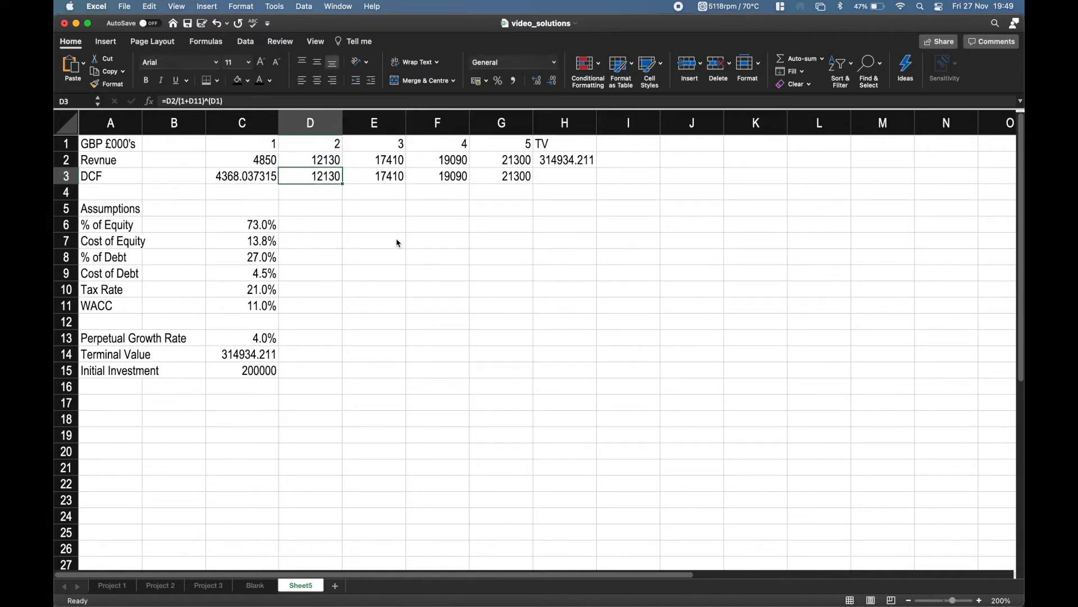
# Clear the copied DCF formulas from D3 to G3.
pyautogui.press('Right')
pyautogui.press('Right')
pyautogui.press('Right')
pyautogui.press('Delete')
pyautogui.press('Left')
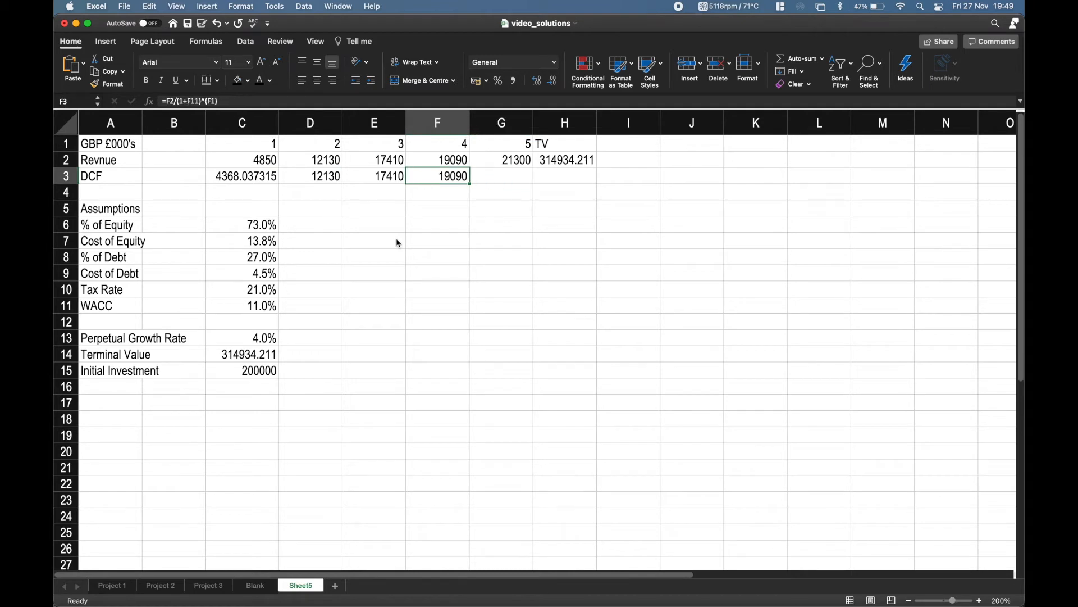
pyautogui.press('Delete')
pyautogui.press('Left')
pyautogui.press('Delete')
pyautogui.press('Left')
pyautogui.press('Delete')
pyautogui.press('Left')
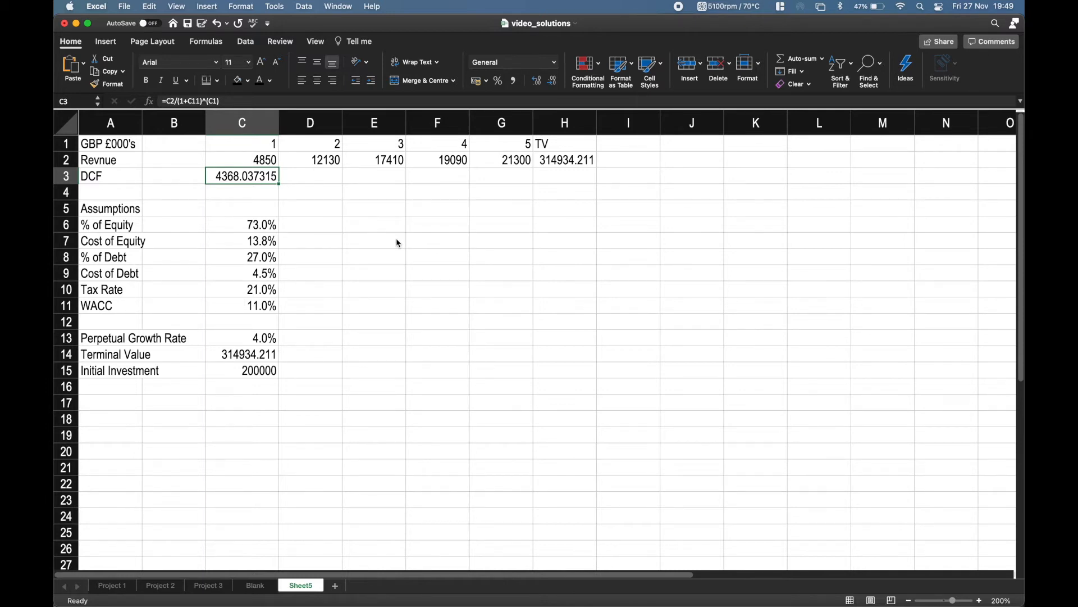
# Make the WACC reference in the C3 DCF formula absolute, giving =C2/(1+$C$11)^(C1).
pyautogui.press('F2')
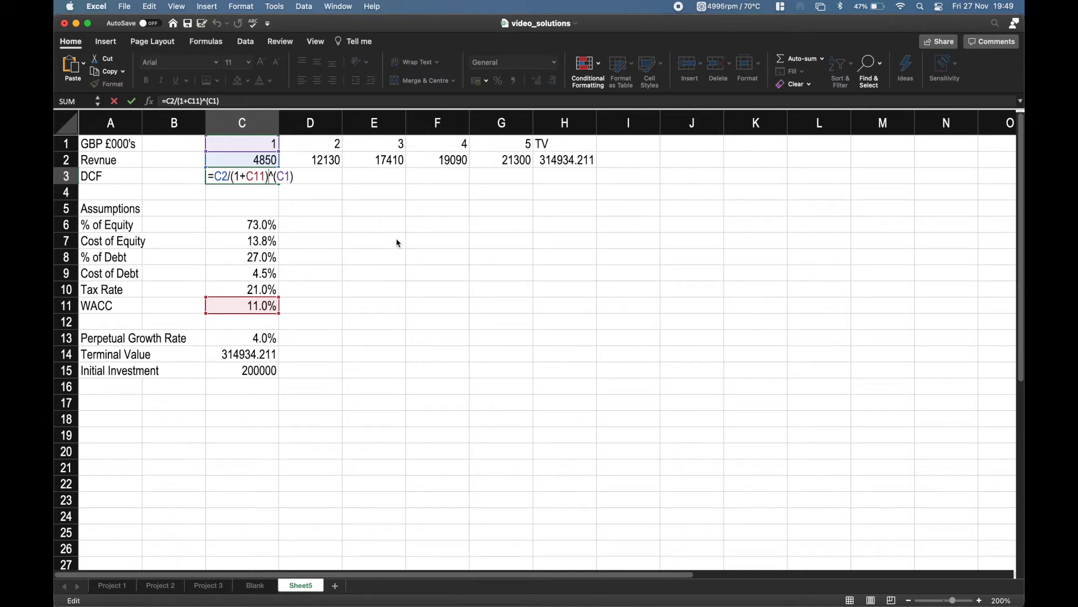
pyautogui.press('Left')
pyautogui.press('Left')
pyautogui.press('Left')
pyautogui.press('super+t')
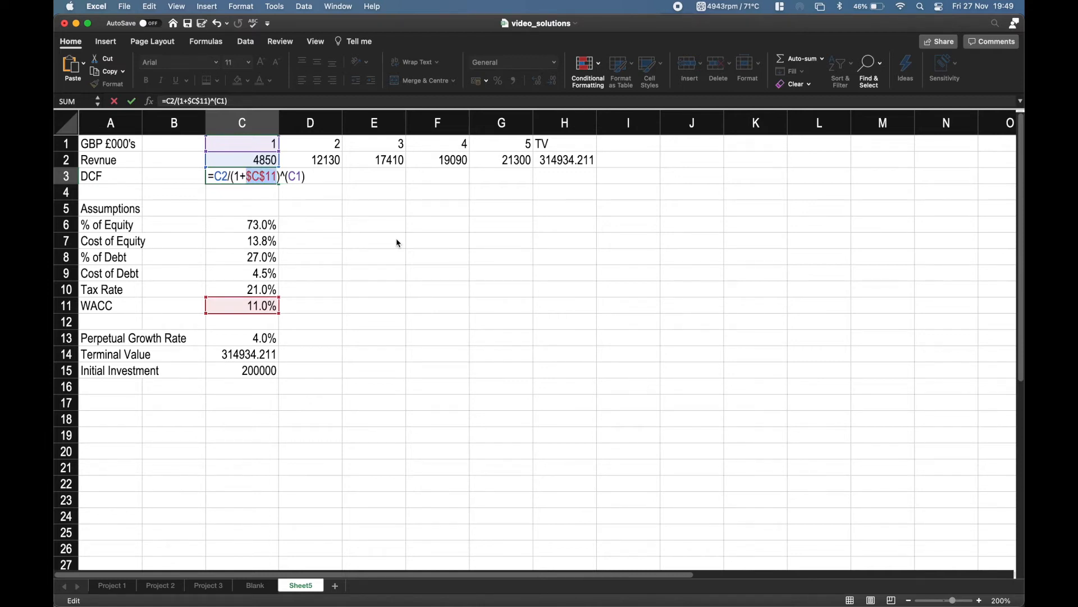
pyautogui.press('Tab')
pyautogui.press('Left')
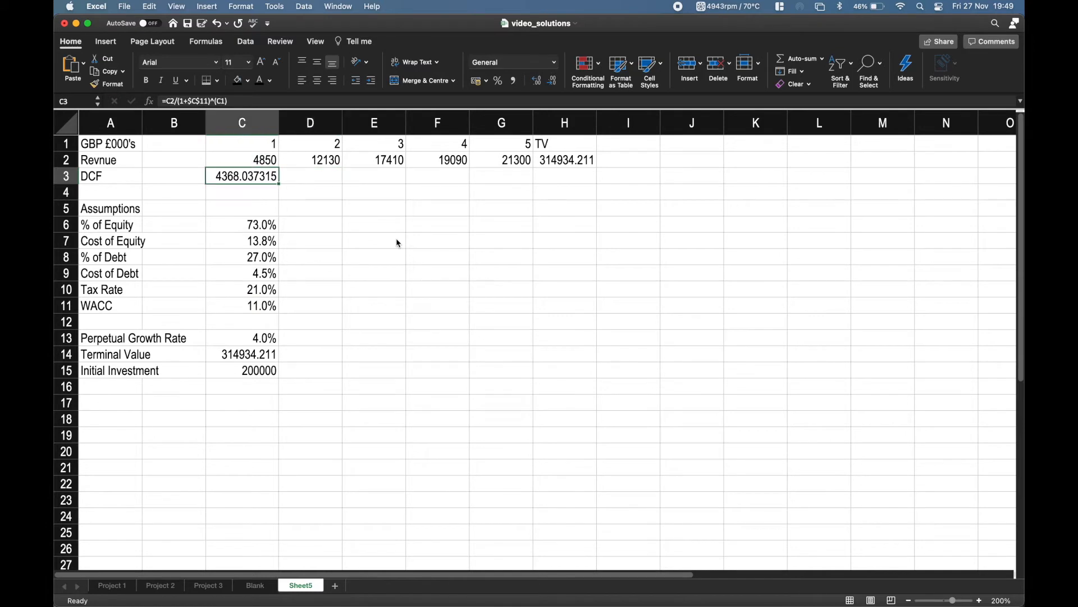
# Fill the DCF formula with the locked WACC reference from C3 across to G3.
pyautogui.press('Right')
pyautogui.press('Left')
pyautogui.hotkey('shift', 'Right')
pyautogui.hotkey('shift', 'Right')
pyautogui.hotkey('shift', 'Right')
pyautogui.hotkey('shift', 'Right')
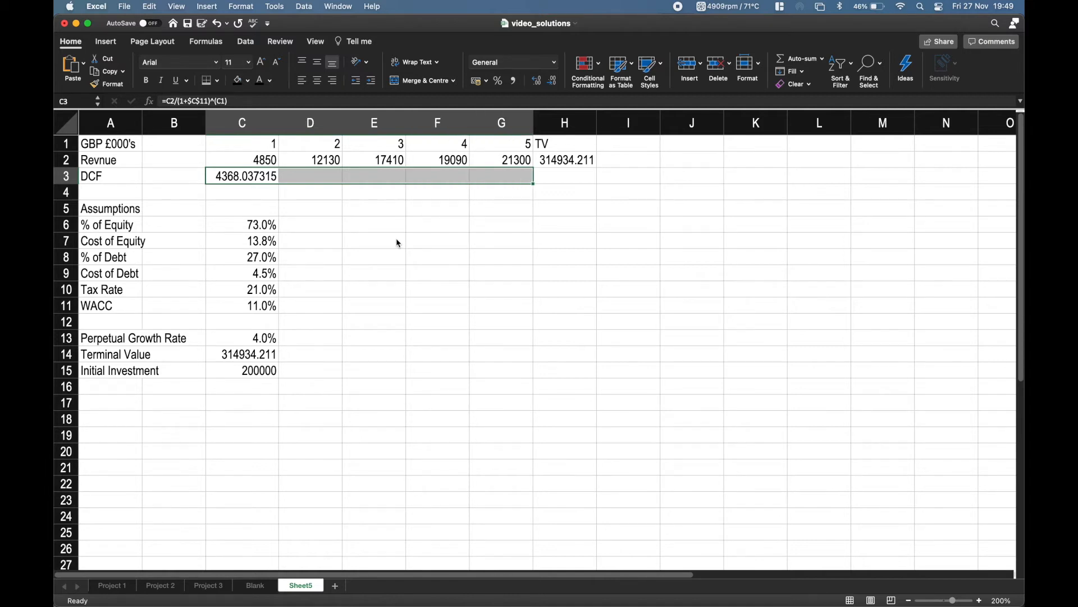
pyautogui.hotkey('ctrl', 'r')
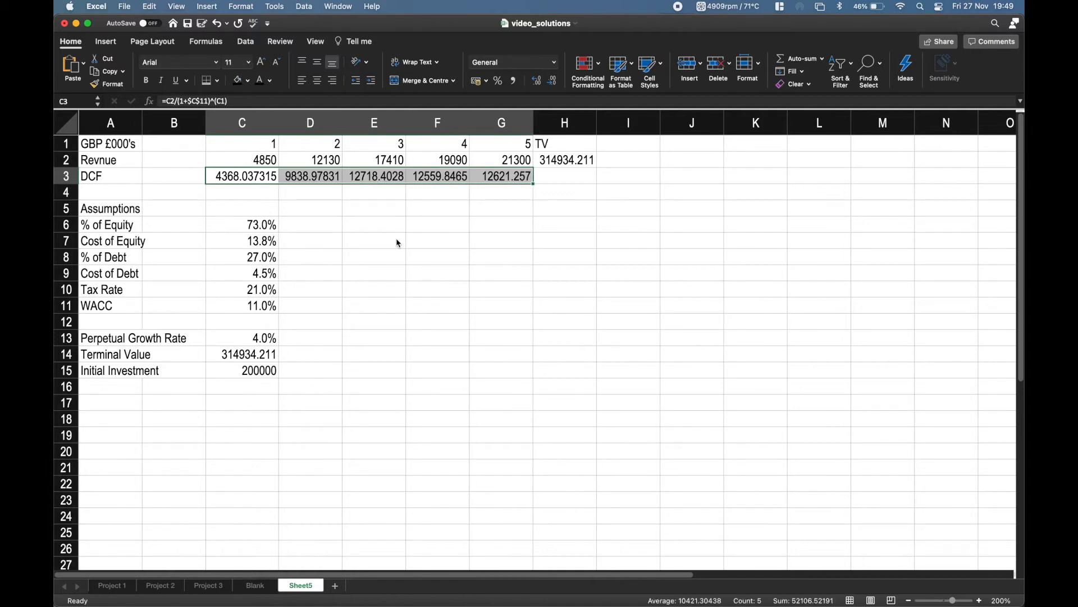
pyautogui.press('Right')
pyautogui.press('Left')
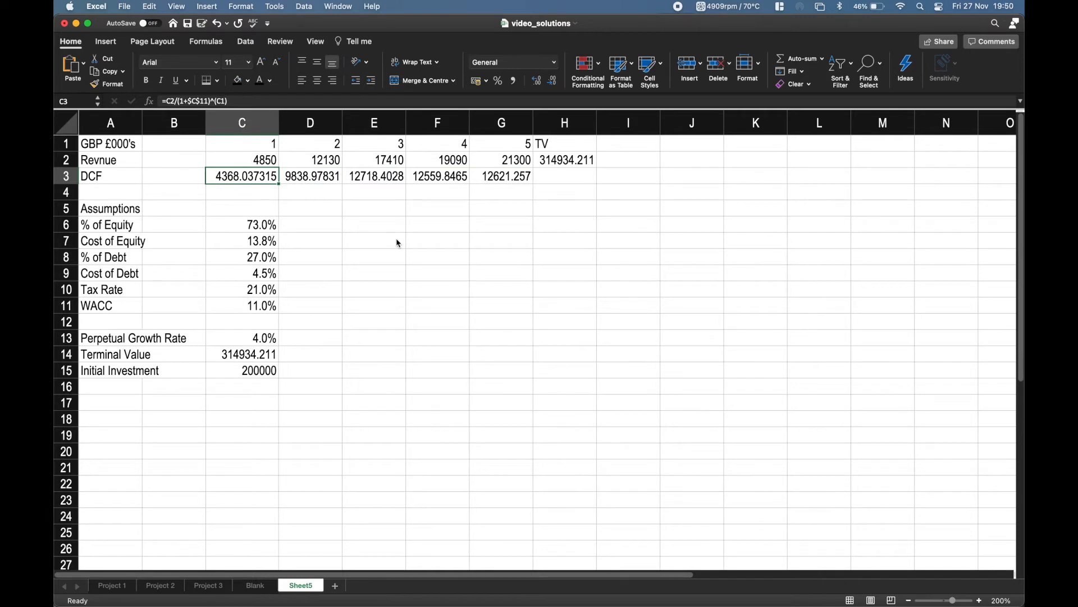
# Check the DCF formulas across row 3, examining the cell references used in G3.
pyautogui.press('Right')
pyautogui.press('Right')
pyautogui.press('Right')
pyautogui.press('Right')
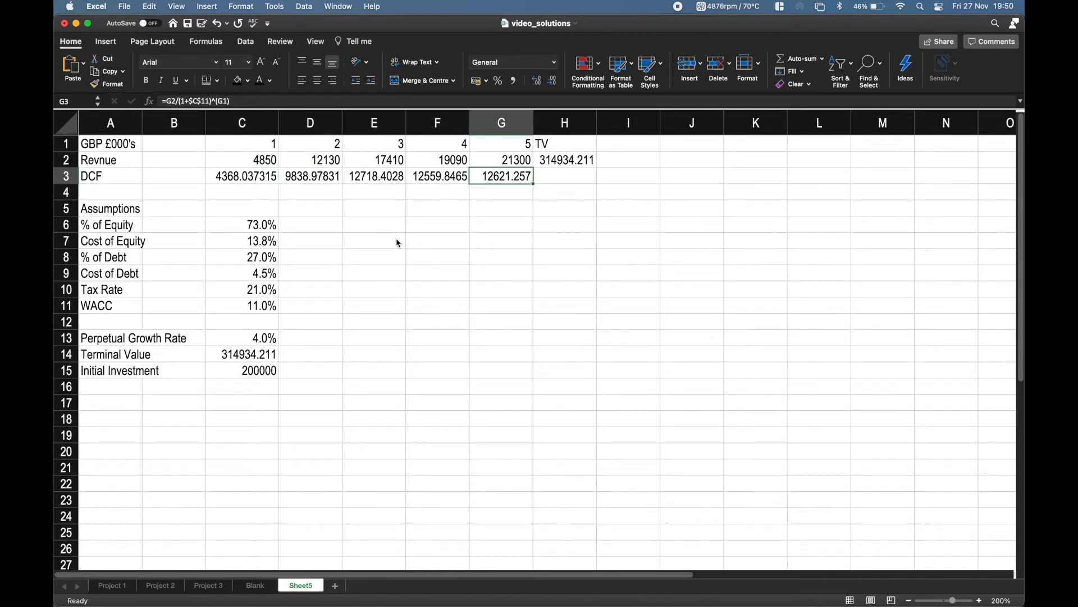
pyautogui.press('Left')
pyautogui.press('Left')
pyautogui.press('Right')
pyautogui.press('Right')
pyautogui.press('F2')
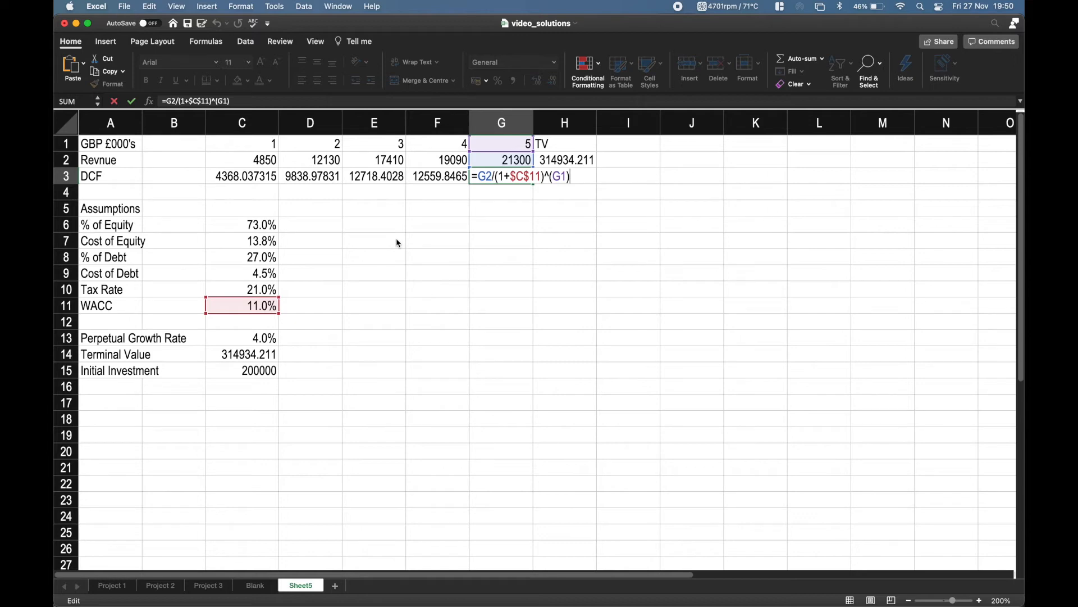
pyautogui.press('Return')
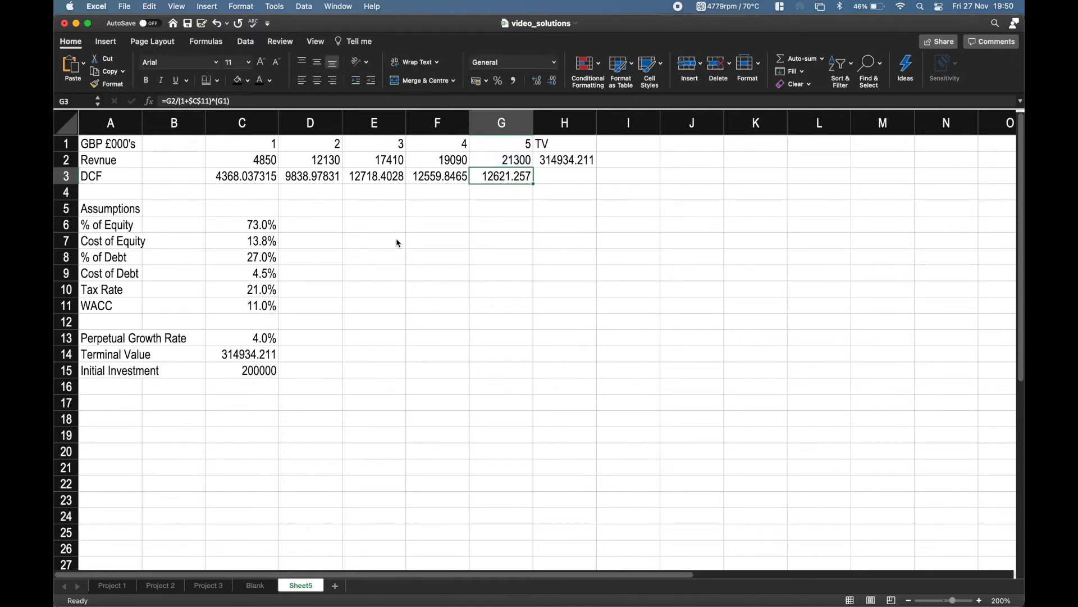
# Discount the terminal value in H3 by the WACC over the final period with the formula =H2/(1+C11)^(G1).
pyautogui.press('Right')
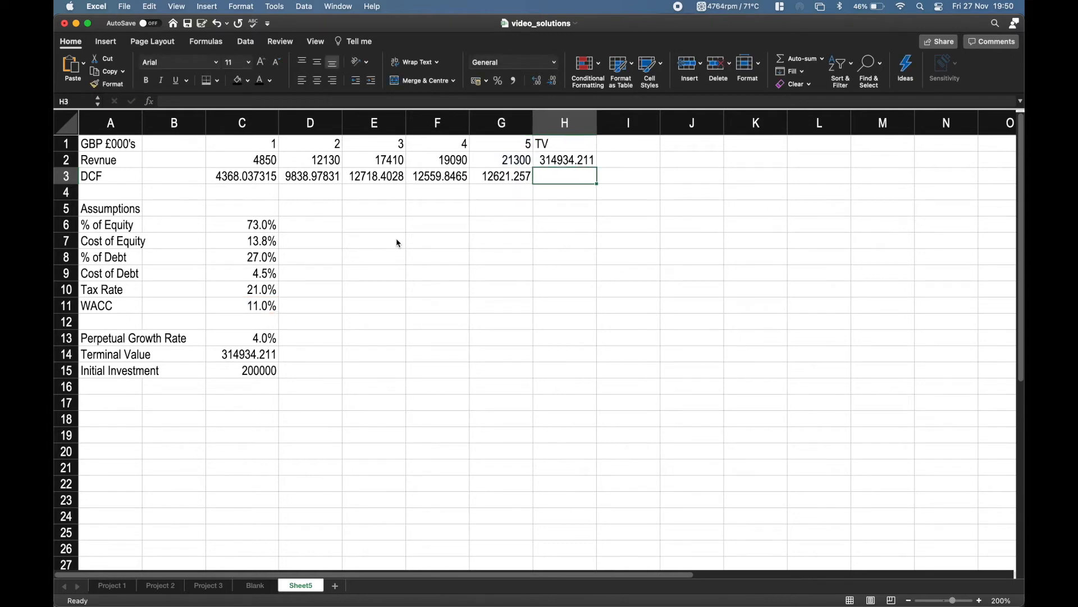
pyautogui.press('Left')
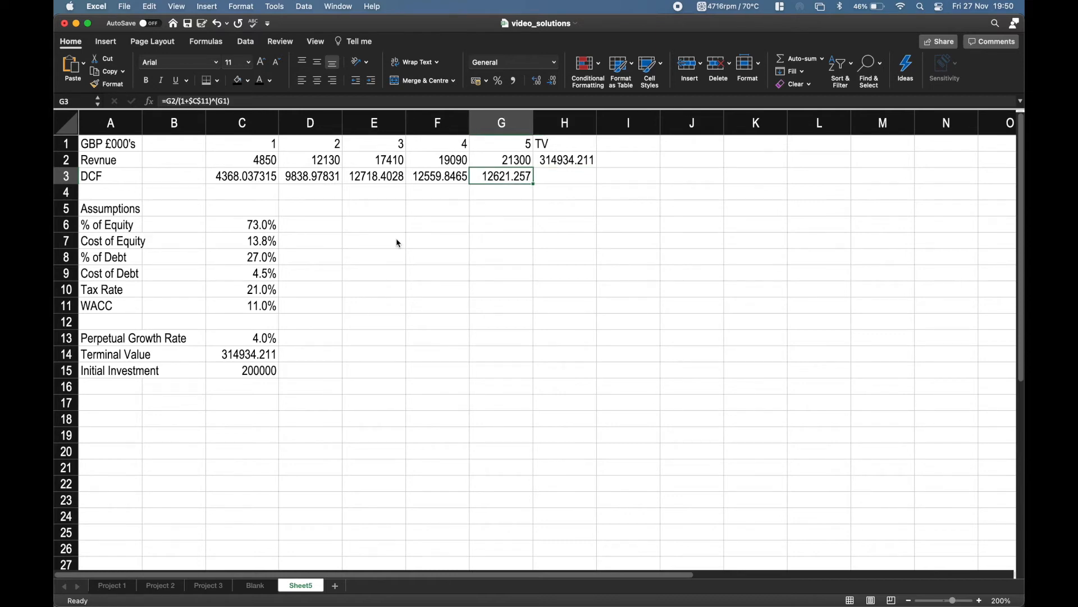
pyautogui.press('Right')
pyautogui.press('Up')
pyautogui.press('Down')
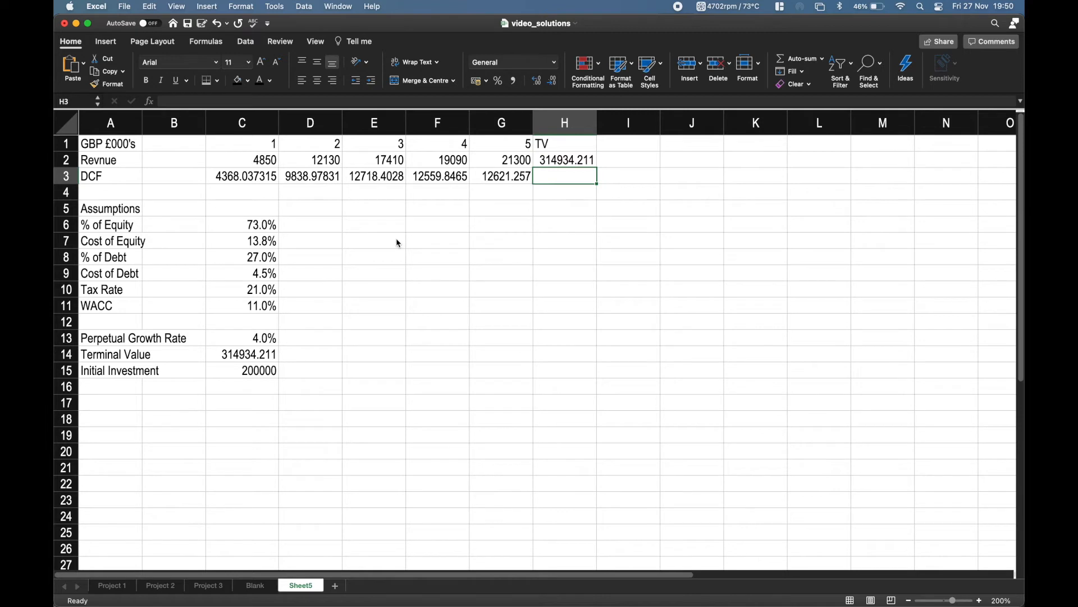
pyautogui.write('=')
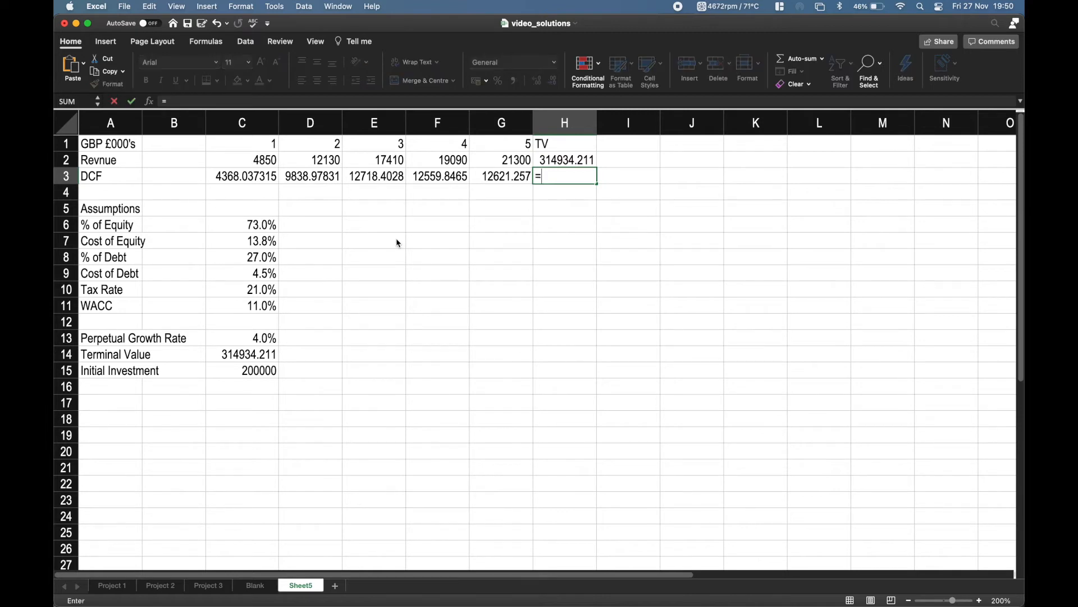
pyautogui.press('Up')
pyautogui.press('Down')
pyautogui.press('Up')
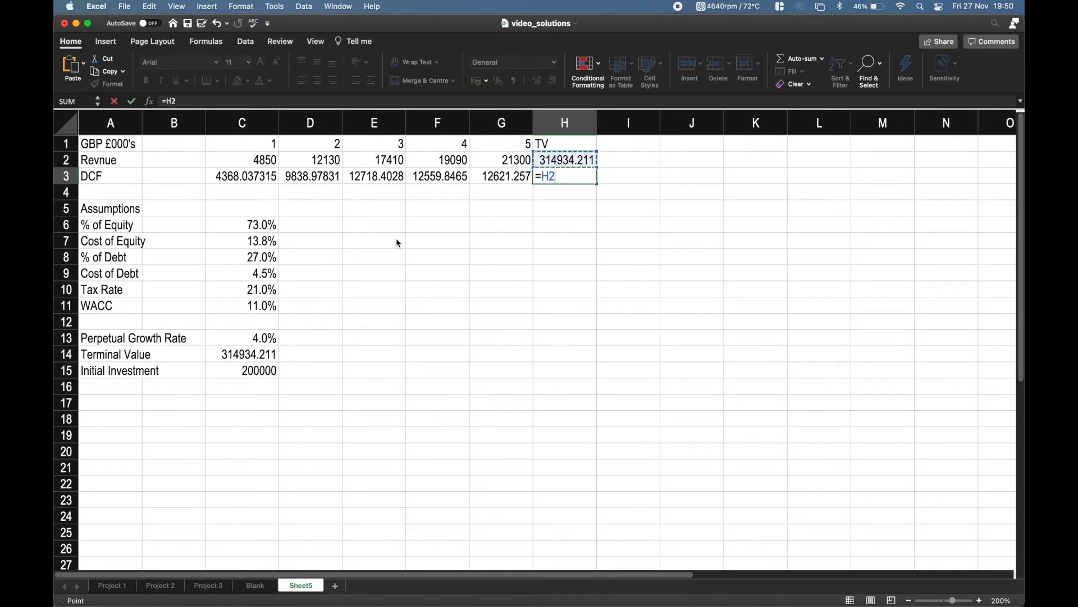
pyautogui.write('/(1+')
pyautogui.press('Left')
pyautogui.press('Left')
pyautogui.press('Left')
pyautogui.press('Left')
pyautogui.press('Left')
pyautogui.press('Down')
pyautogui.press('Down')
pyautogui.press('Left')
pyautogui.press('Down')
pyautogui.press('Left')
pyautogui.press('Down')
pyautogui.press('Down')
pyautogui.press('Down')
pyautogui.press('Down')
pyautogui.press('Down')
pyautogui.press('Down')
pyautogui.press('Right')
pyautogui.press('Right')
pyautogui.press('Up')
pyautogui.write(')')
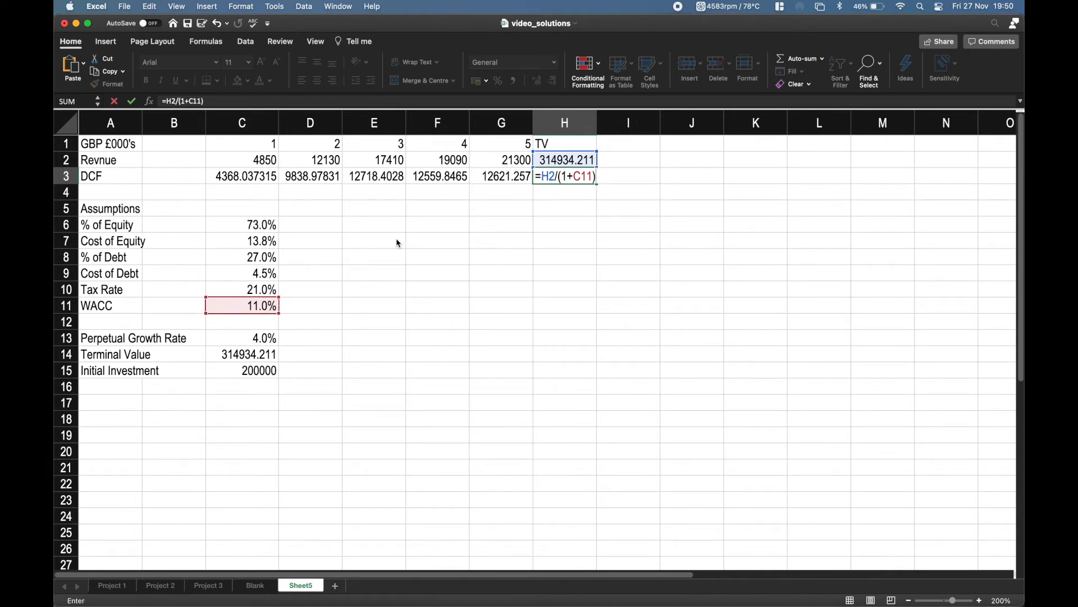
pyautogui.write('^(')
pyautogui.press('Up')
pyautogui.press('Up')
pyautogui.press('Left')
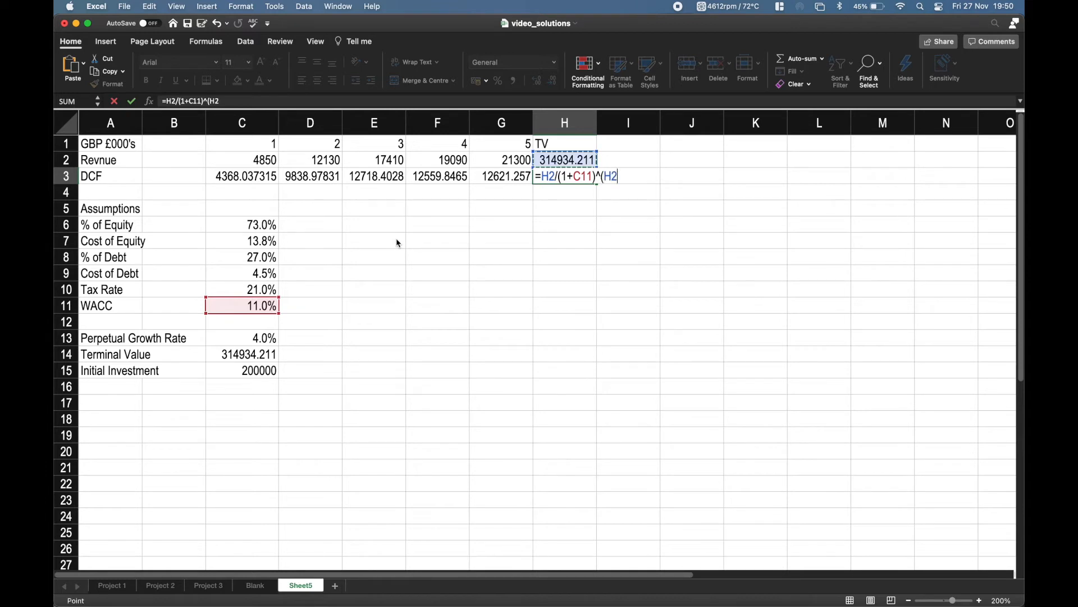
pyautogui.write(')')
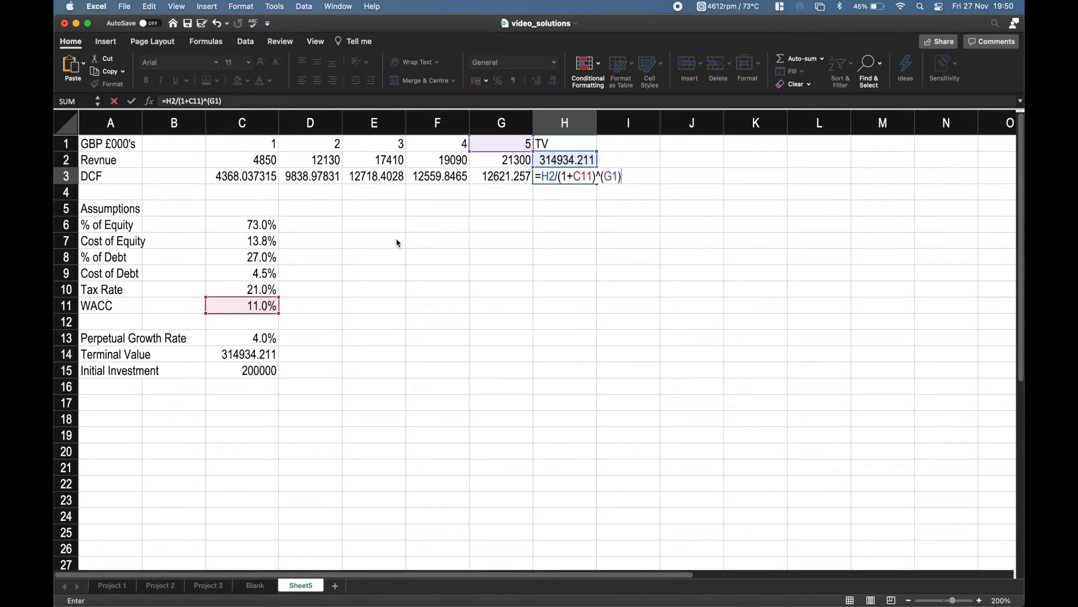
pyautogui.press('Return')
# Total the discounted cash flows and discounted terminal value in I3 with =SUM(C3:H3).
pyautogui.press('Up')
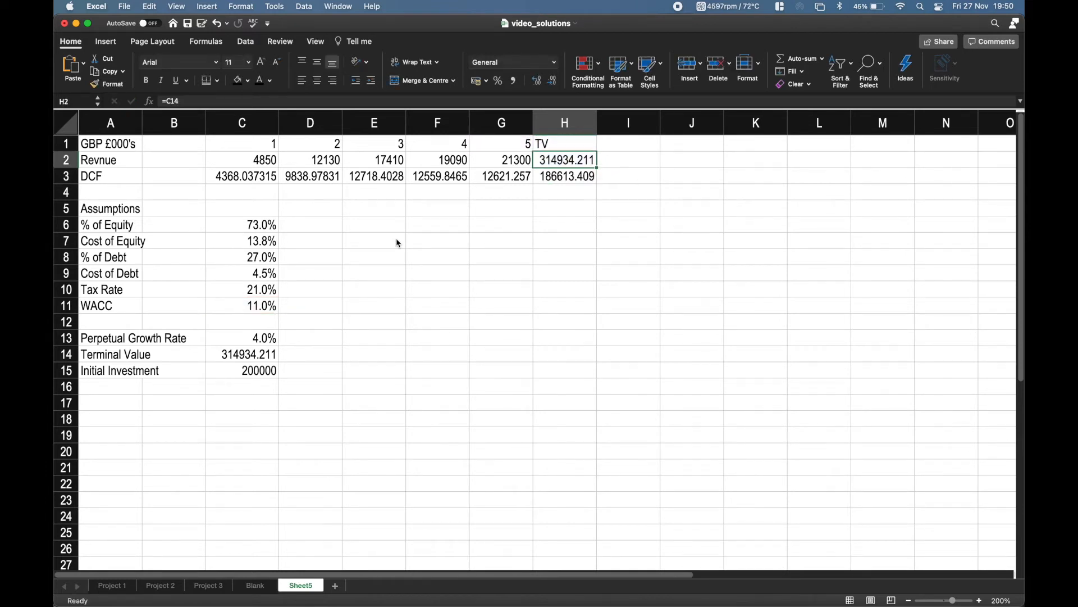
pyautogui.press('Down')
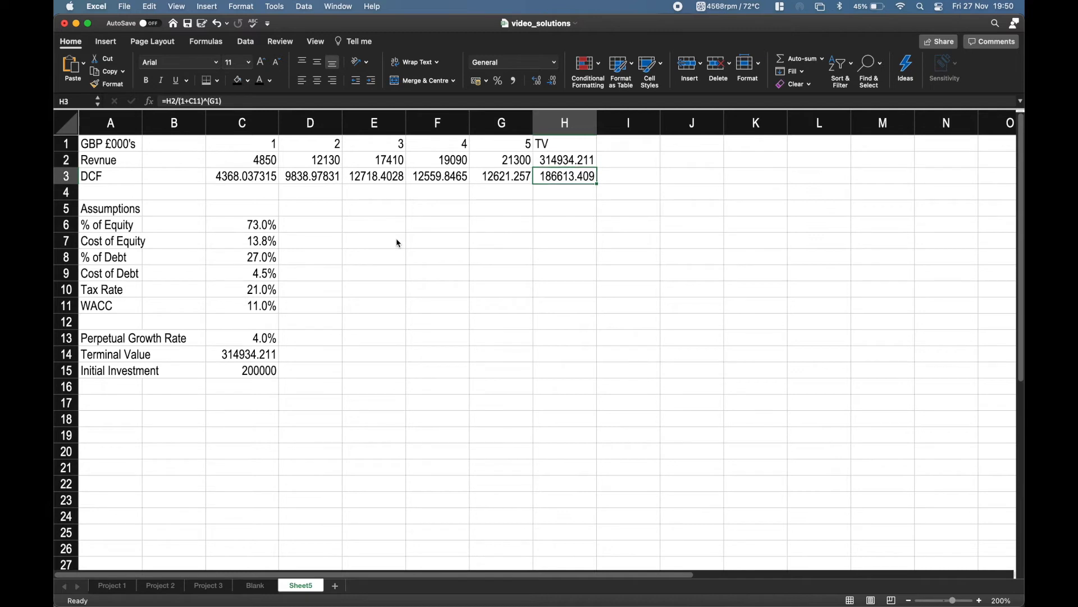
pyautogui.press('Right')
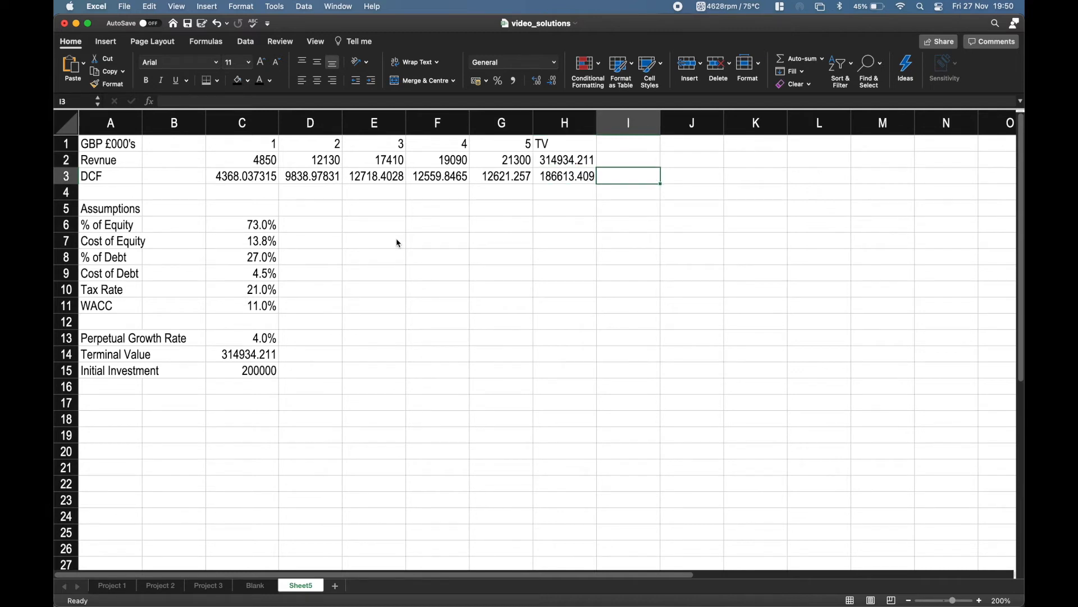
pyautogui.write('=')
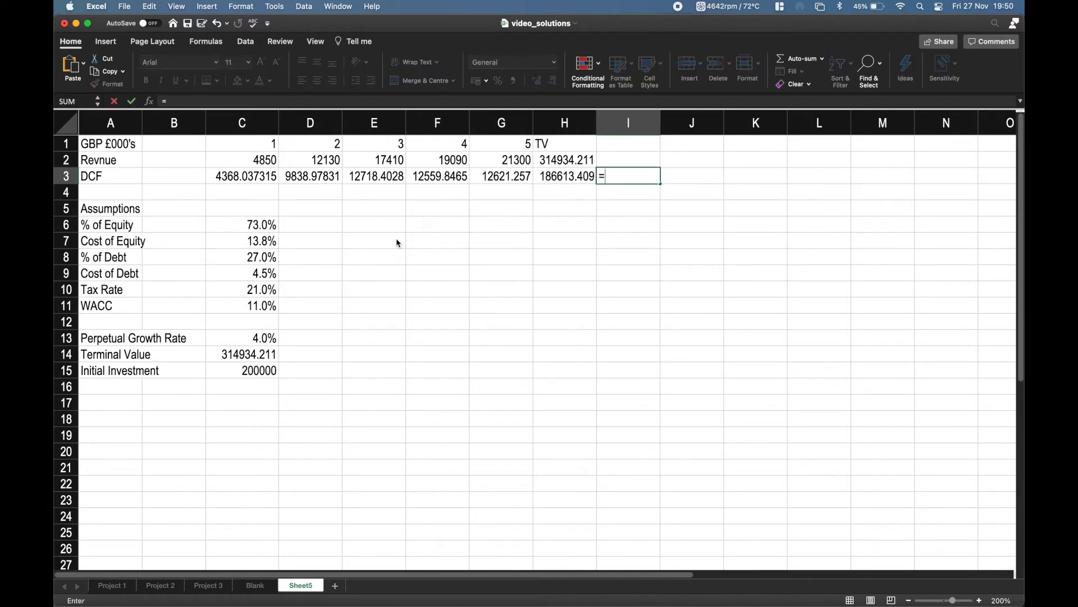
pyautogui.write('SU')
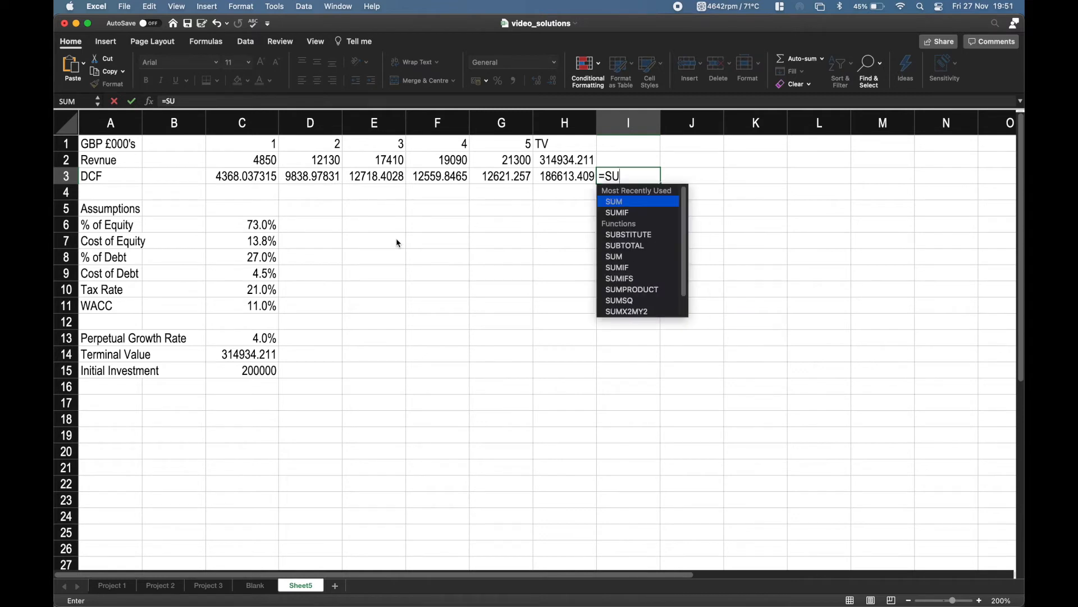
pyautogui.write('M(')
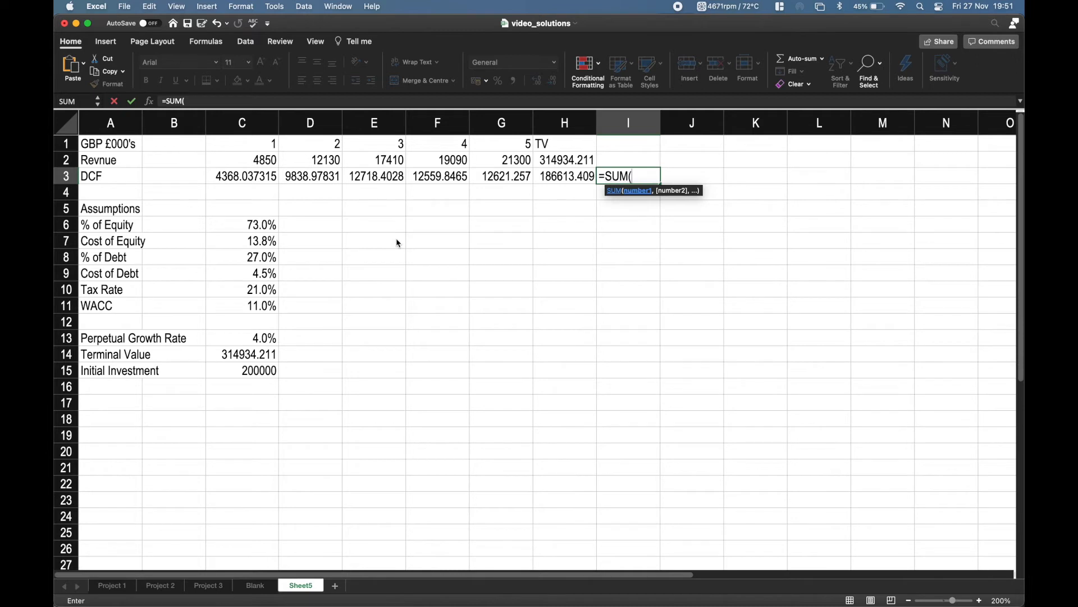
pyautogui.press('Left')
pyautogui.press('Left')
pyautogui.press('Left')
pyautogui.press('Left')
pyautogui.press('Left')
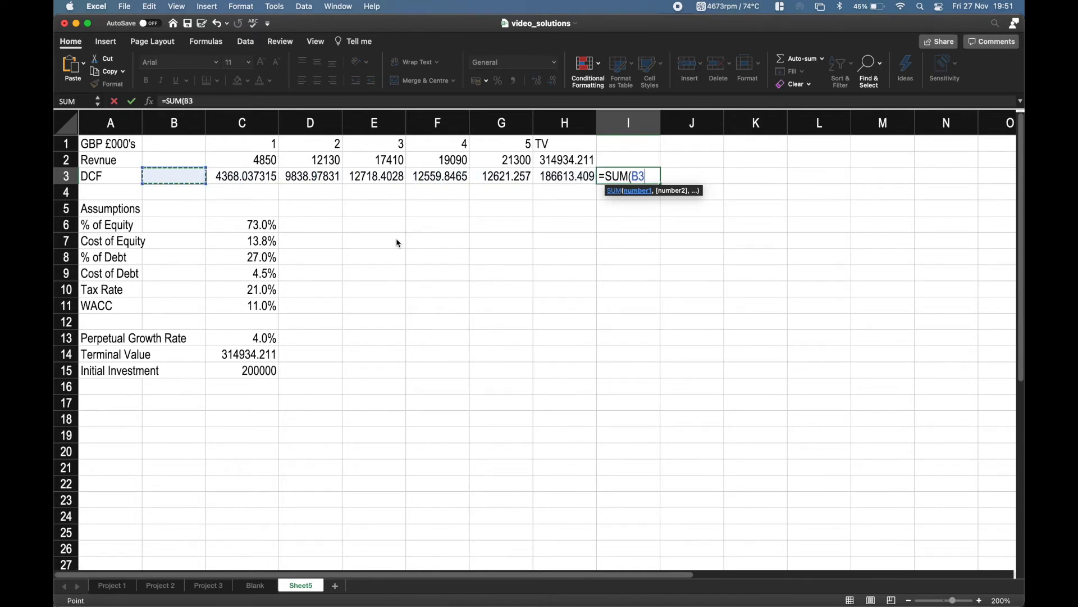
pyautogui.press('Right')
pyautogui.press('Right')
pyautogui.press('Right')
pyautogui.press('Right')
pyautogui.press('Right')
pyautogui.press('Right')
pyautogui.press('Right')
pyautogui.press('Left')
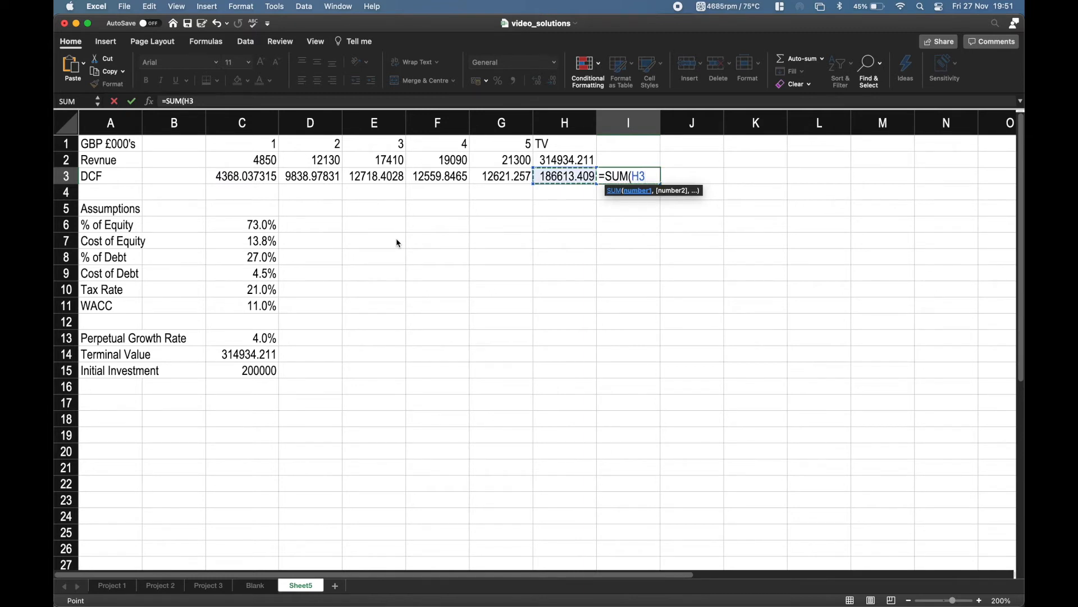
pyautogui.hotkey('shift', 'Left')
pyautogui.hotkey('shift', 'Left')
pyautogui.hotkey('shift', 'Left')
pyautogui.hotkey('shift', 'Left')
pyautogui.hotkey('shift', 'Left')
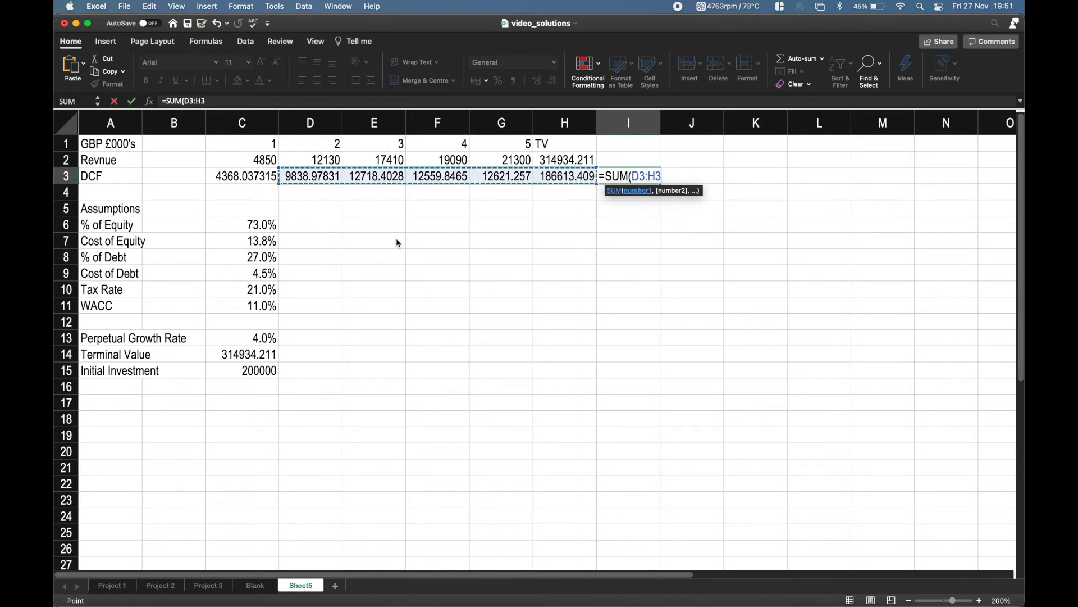
pyautogui.write(')')
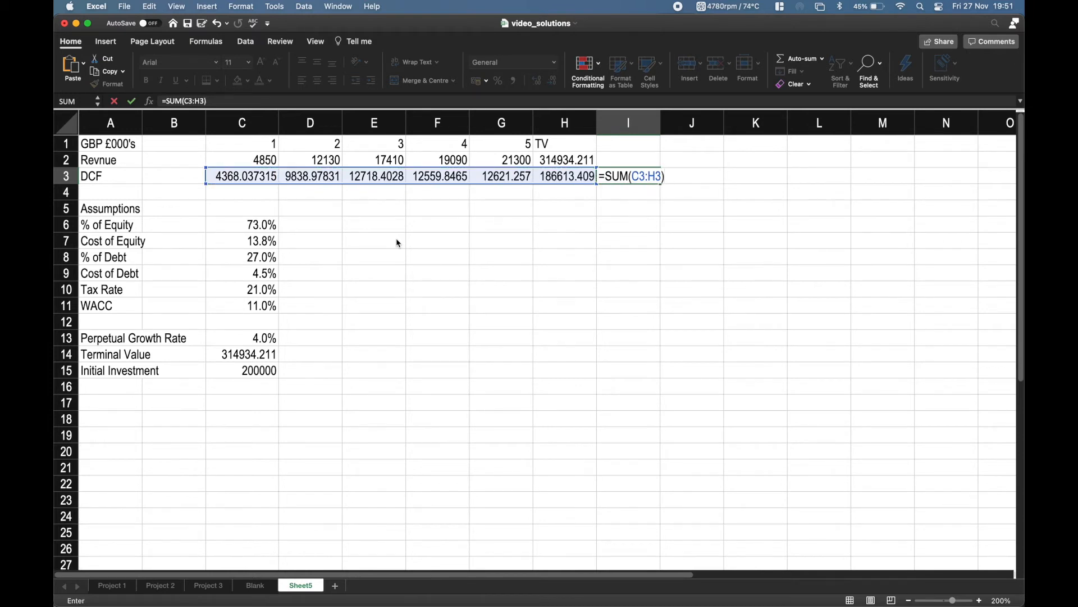
pyautogui.press('Return')
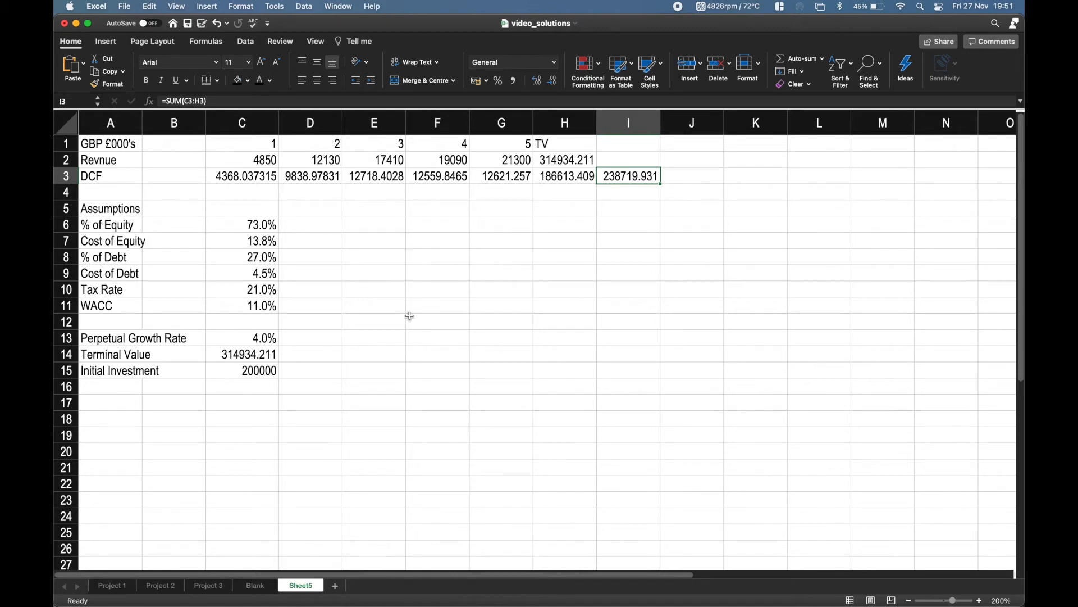
# Compare the DCF total with the one on the Project 3 sheet and review the row 3 formulas on Sheet5.
pyautogui.click(209, 586)
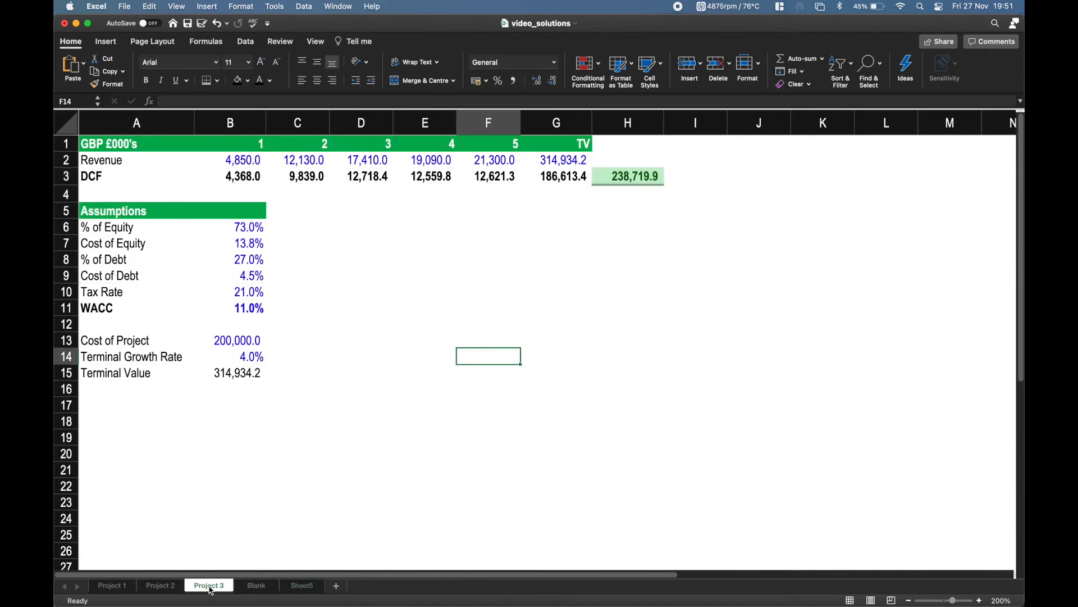
pyautogui.click(301, 590)
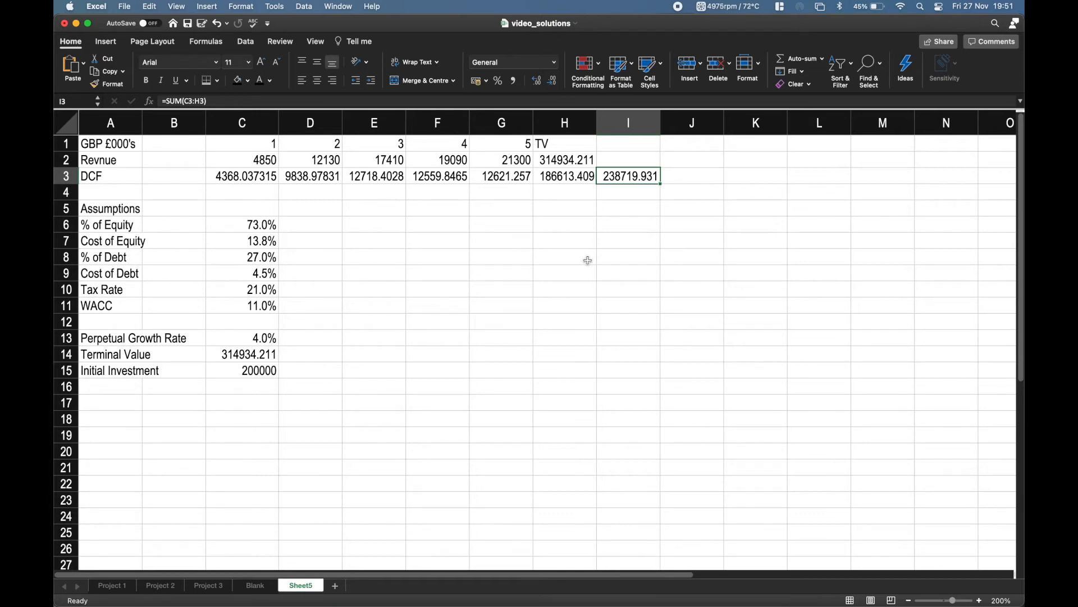
pyautogui.press('Left')
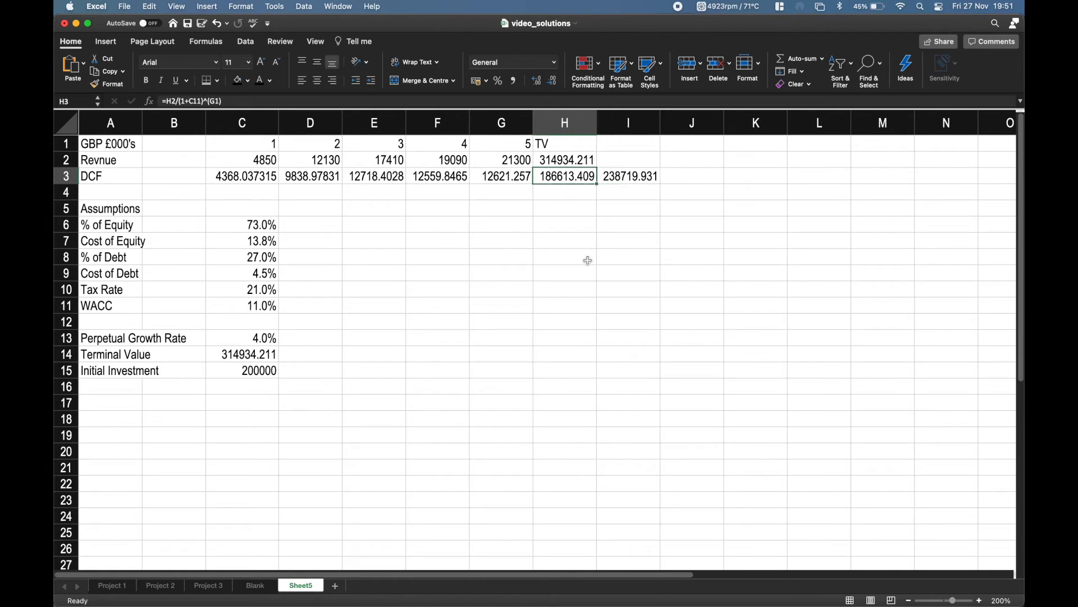
pyautogui.press('Left')
pyautogui.press('Left')
pyautogui.press('Left')
pyautogui.press('Left')
pyautogui.press('Left')
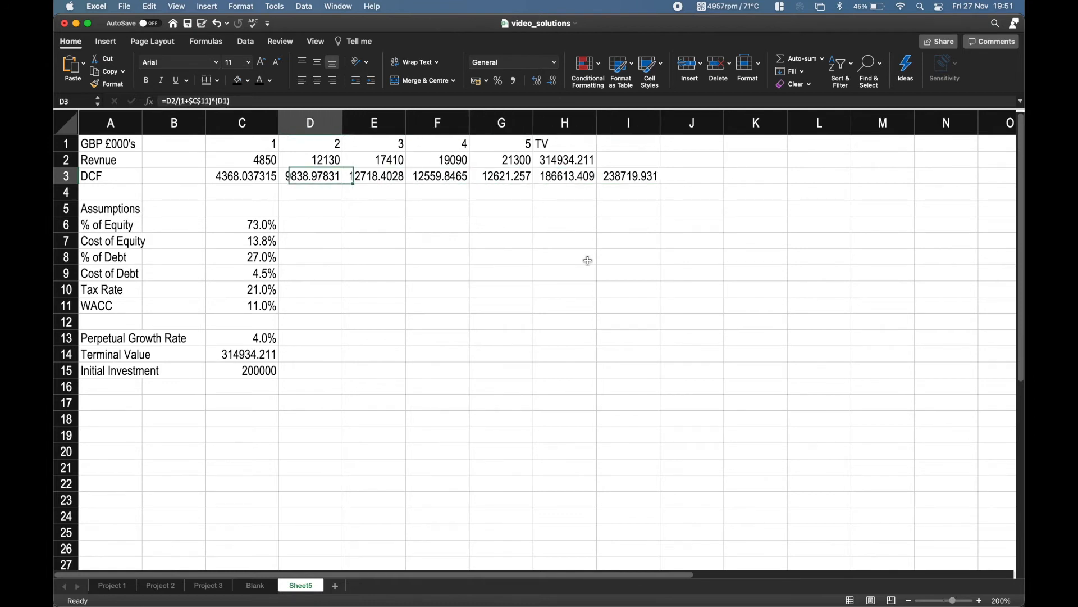
# Examine how the period numbers in row 1 are built, from G1 back to the starting value in C1.
pyautogui.press('Up')
pyautogui.press('Up')
pyautogui.press('Right')
pyautogui.press('Left')
pyautogui.press('Right')
pyautogui.press('Right')
pyautogui.press('Right')
pyautogui.press('Right')
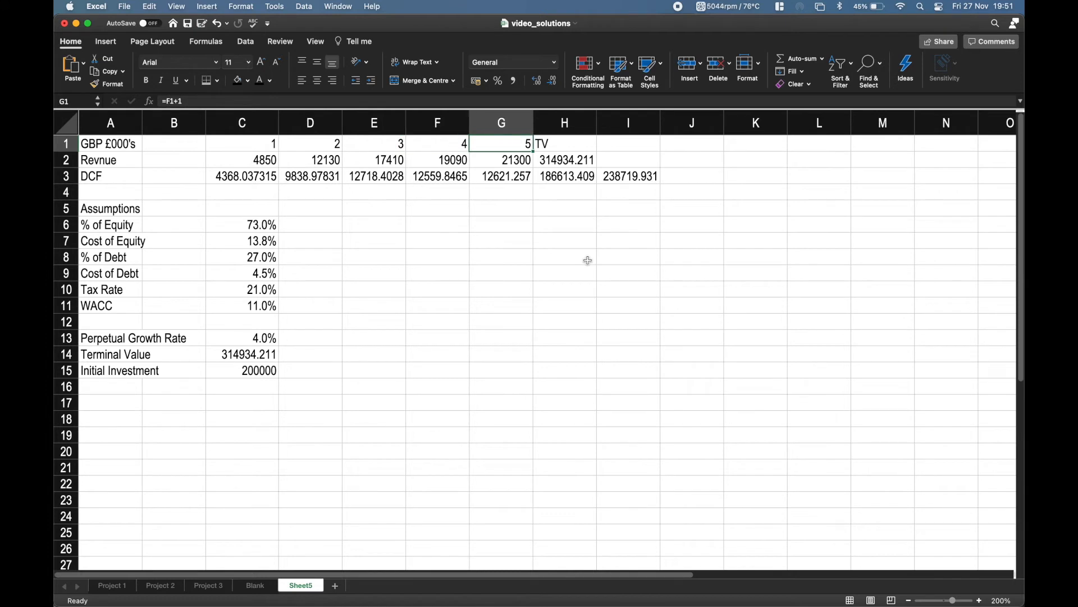
pyautogui.press('Left')
pyautogui.press('Left')
pyautogui.press('Left')
pyautogui.press('Left')
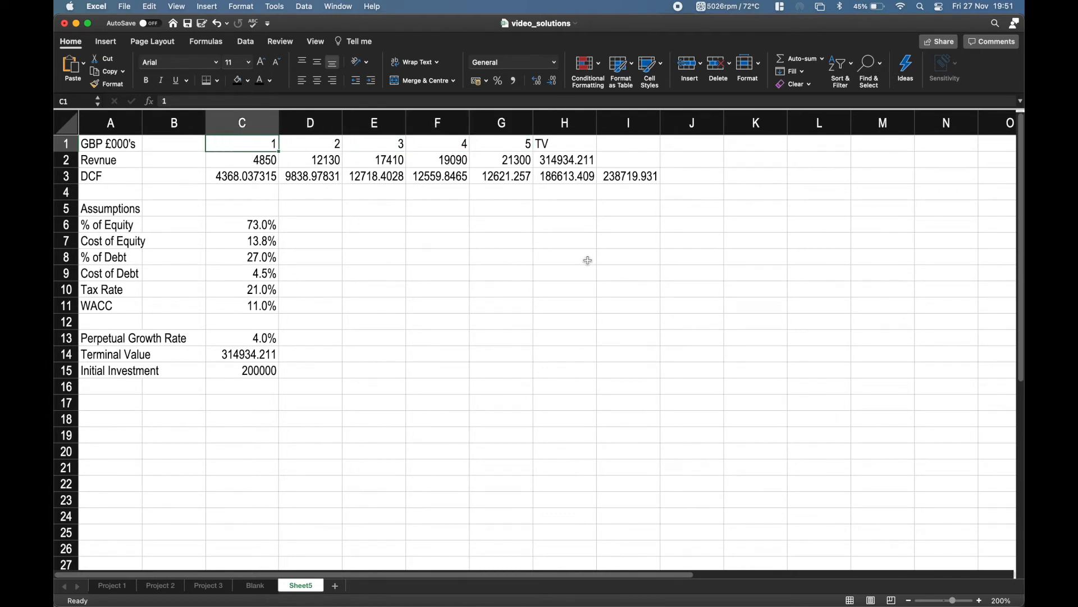
# Try replacing the period number in C1 with the text Year 1, and undo the change.
pyautogui.write('Year 1')
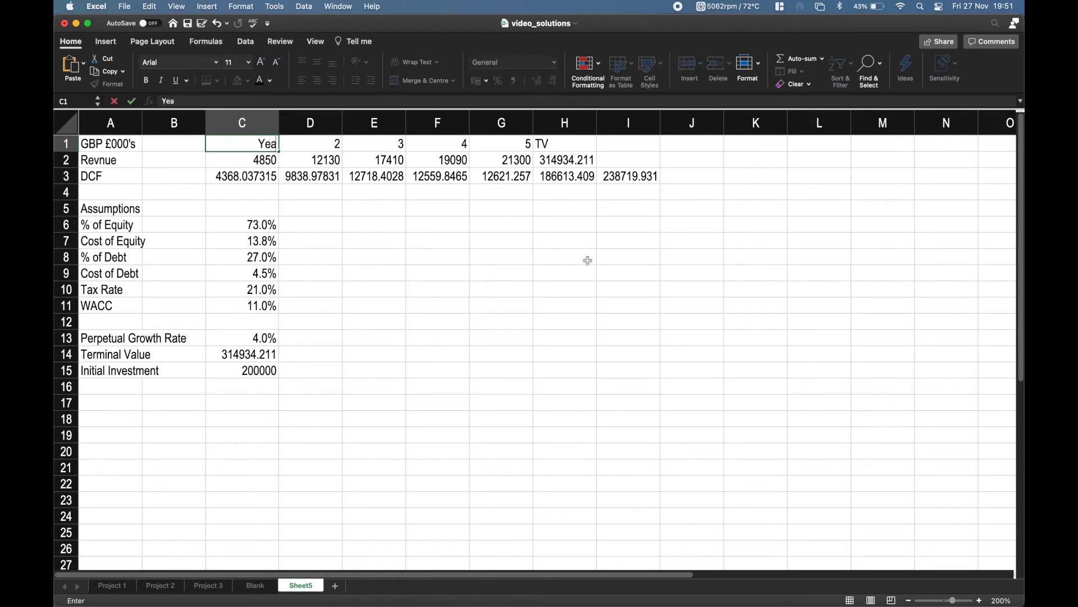
pyautogui.hotkey('ctrl', 'Return')
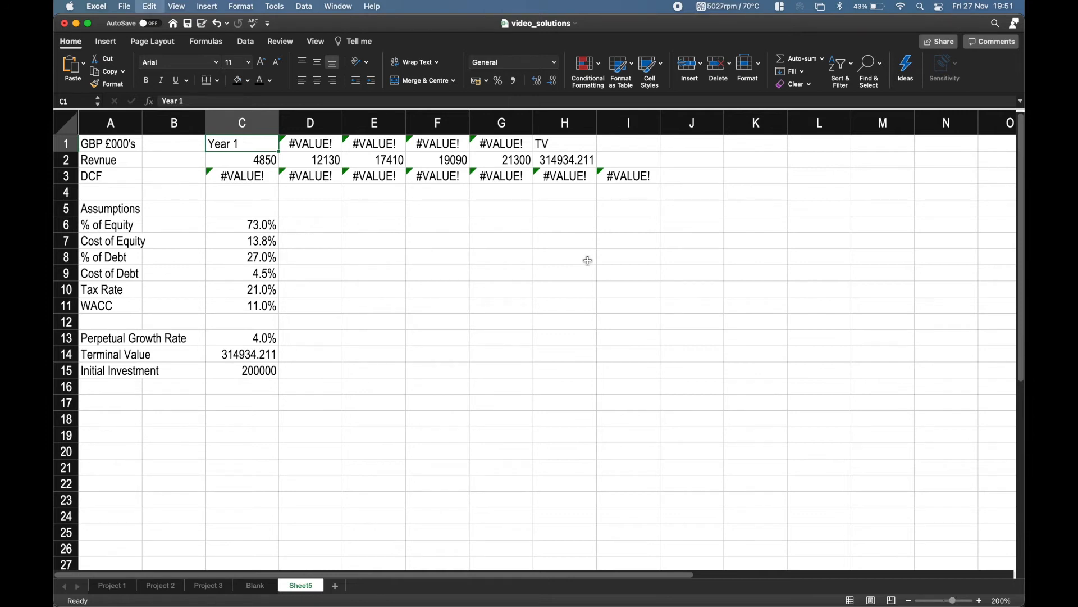
pyautogui.press('super+z')
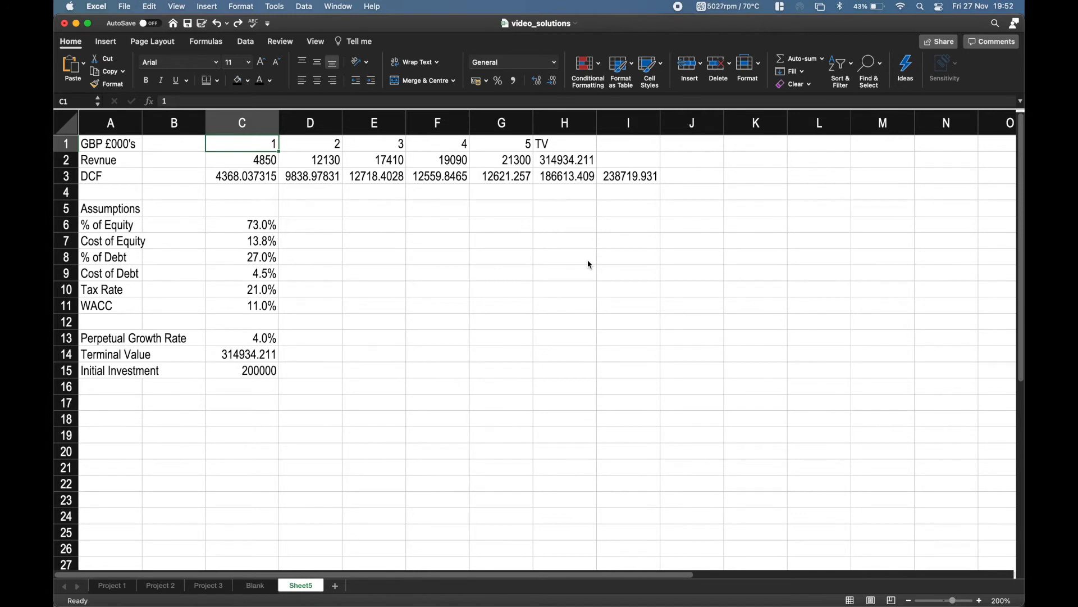
# Review the incrementing period formulas in D1 to G1 that depend on the number in C1.
pyautogui.press('Right')
pyautogui.press('Right')
pyautogui.press('Right')
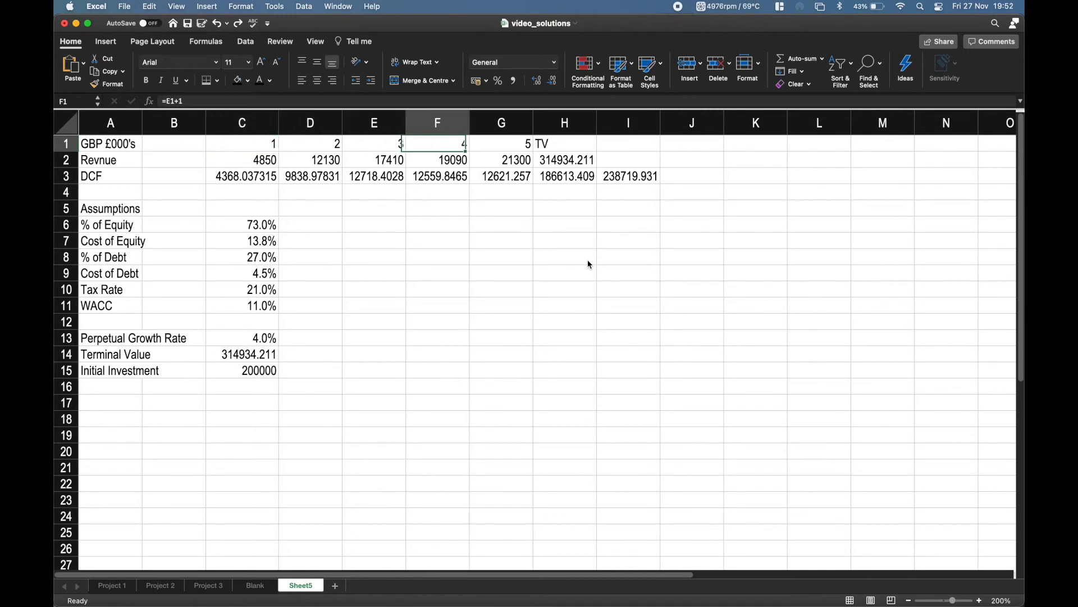
pyautogui.press('Right')
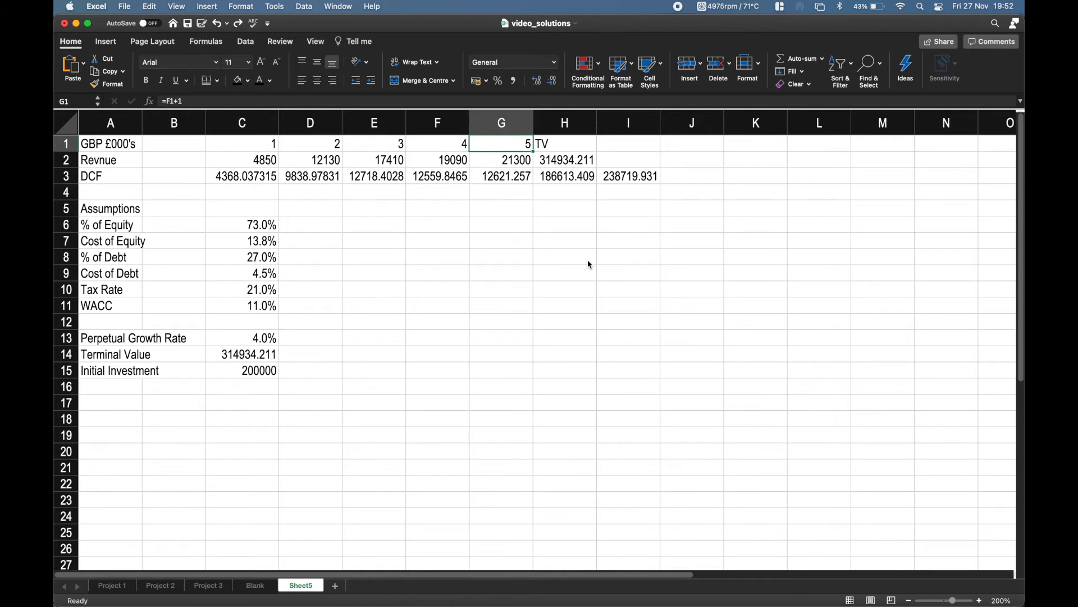
pyautogui.press('Left')
pyautogui.press('Left')
pyautogui.press('Left')
pyautogui.press('Left')
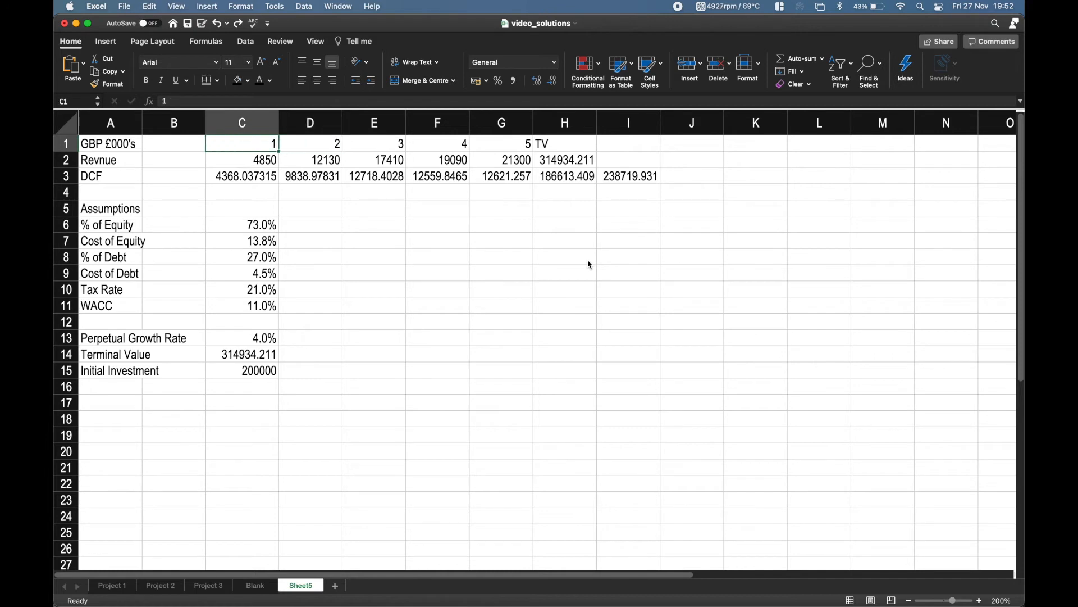
pyautogui.press('Right')
pyautogui.press('Right')
pyautogui.press('Right')
pyautogui.press('Right')
pyautogui.press('Left')
pyautogui.press('Left')
pyautogui.press('Left')
pyautogui.press('Left')
# Apply a custom number format to C1:G1 that puts the word Year before each period number.
pyautogui.hotkey('shift', 'Right')
pyautogui.hotkey('shift', 'Right')
pyautogui.hotkey('shift', 'Right')
pyautogui.hotkey('shift', 'Right')
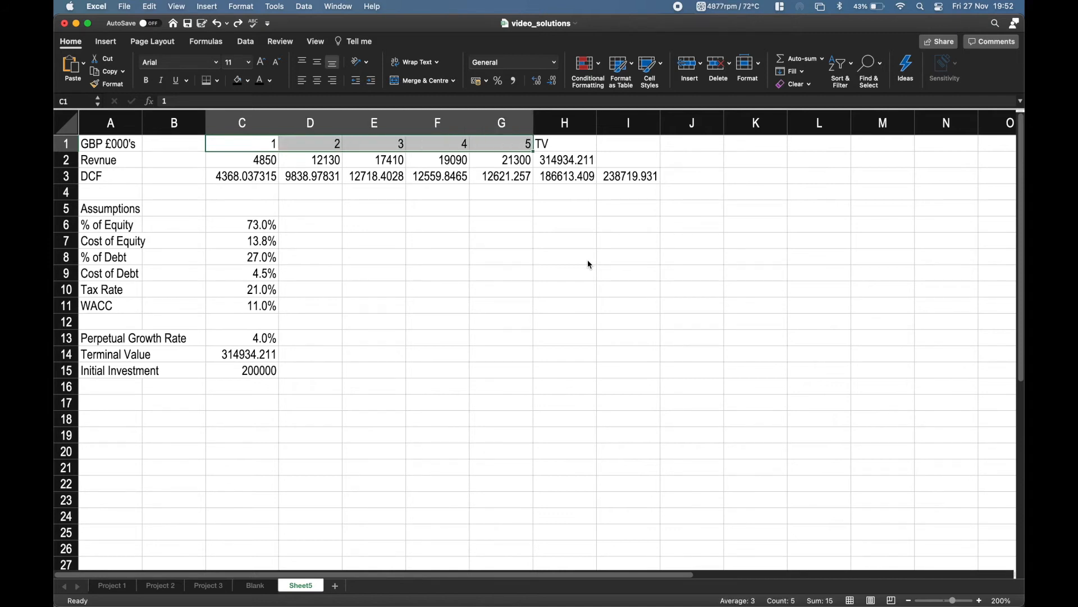
pyautogui.click(555, 63)
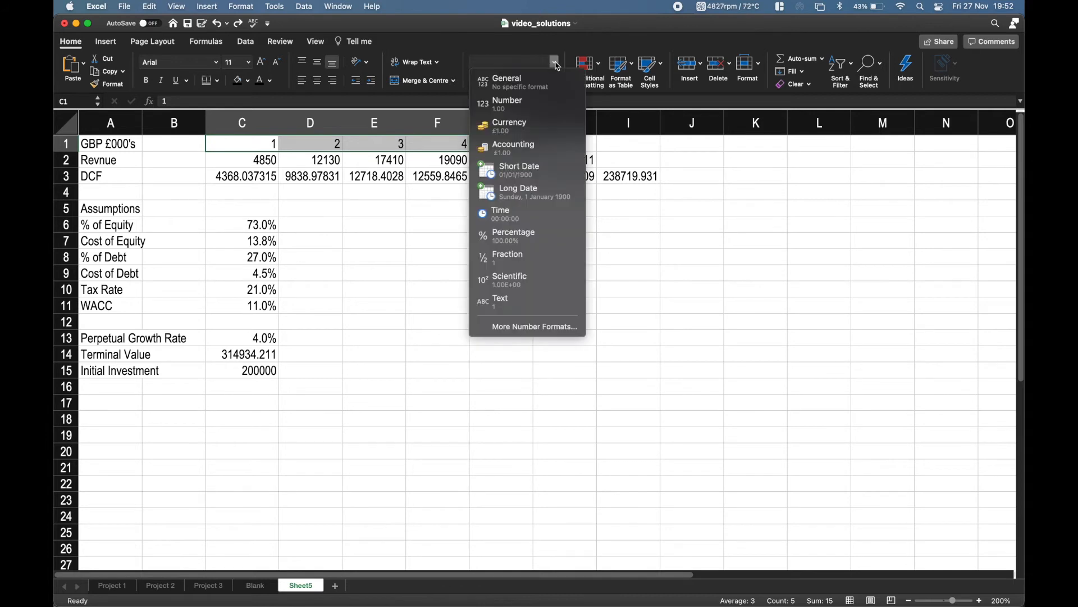
pyautogui.click(522, 327)
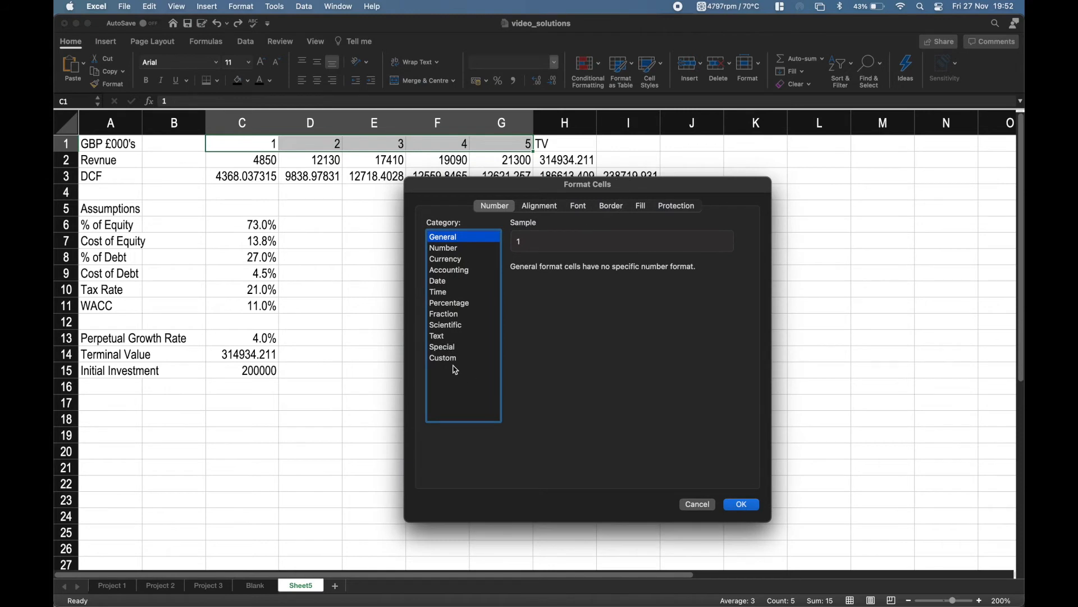
pyautogui.click(455, 358)
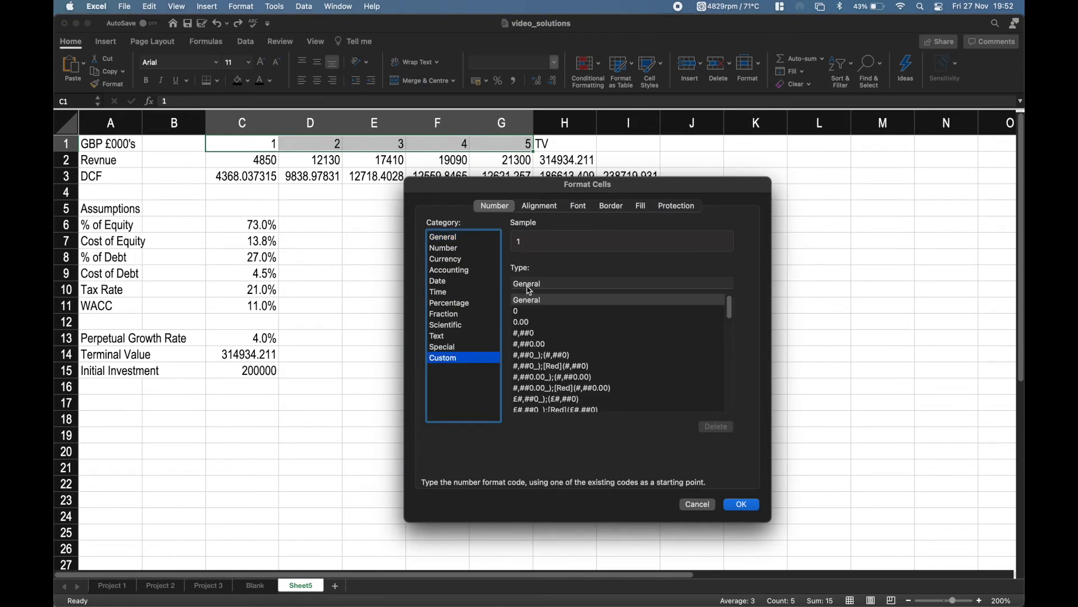
pyautogui.click(527, 313)
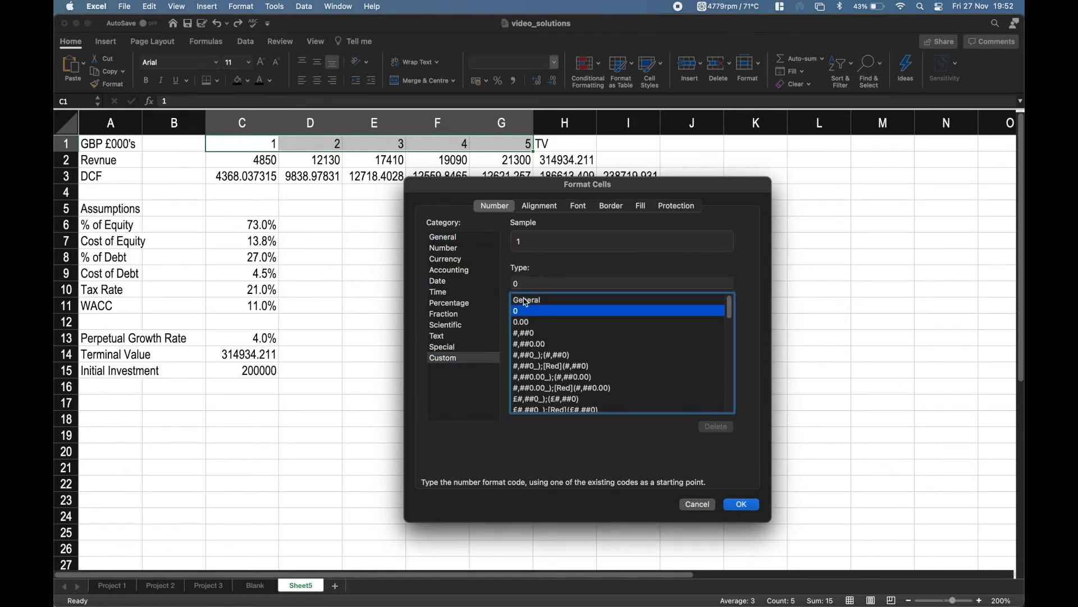
pyautogui.click(551, 283)
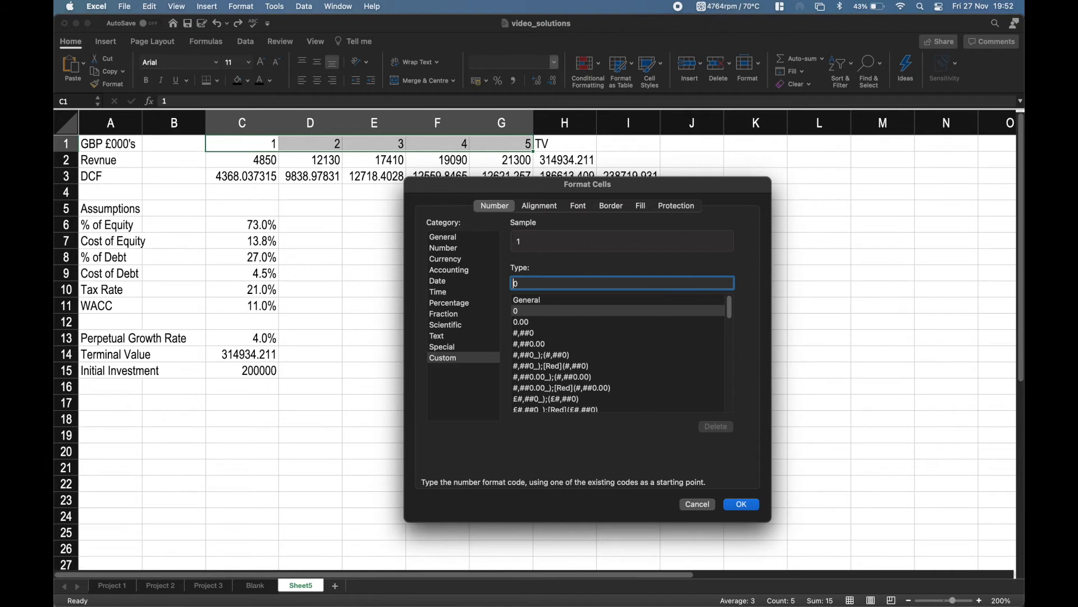
pyautogui.write('""')
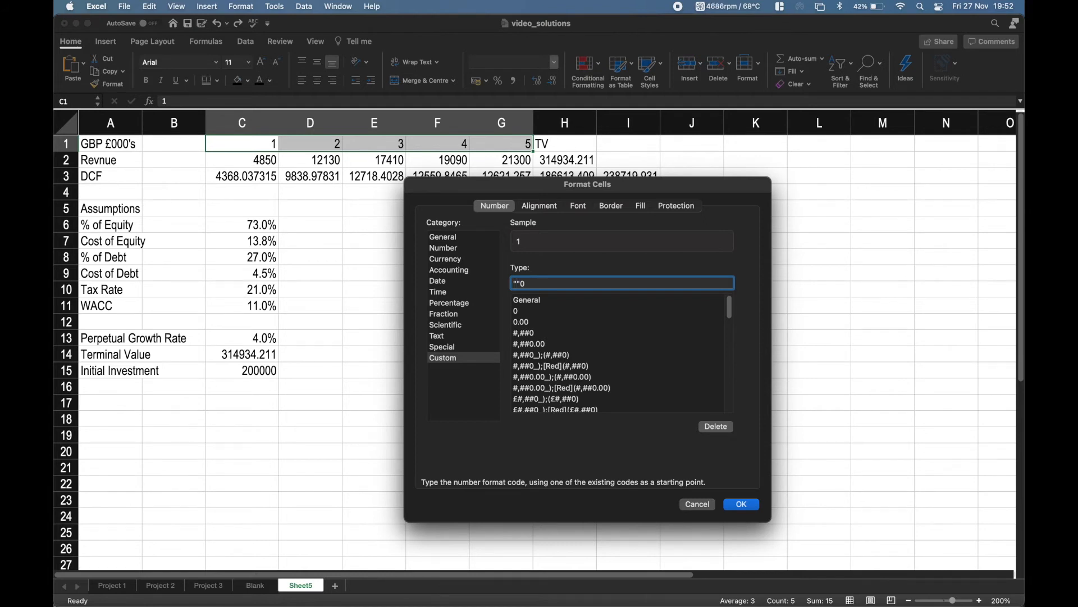
pyautogui.write('Year')
pyautogui.click(740, 505)
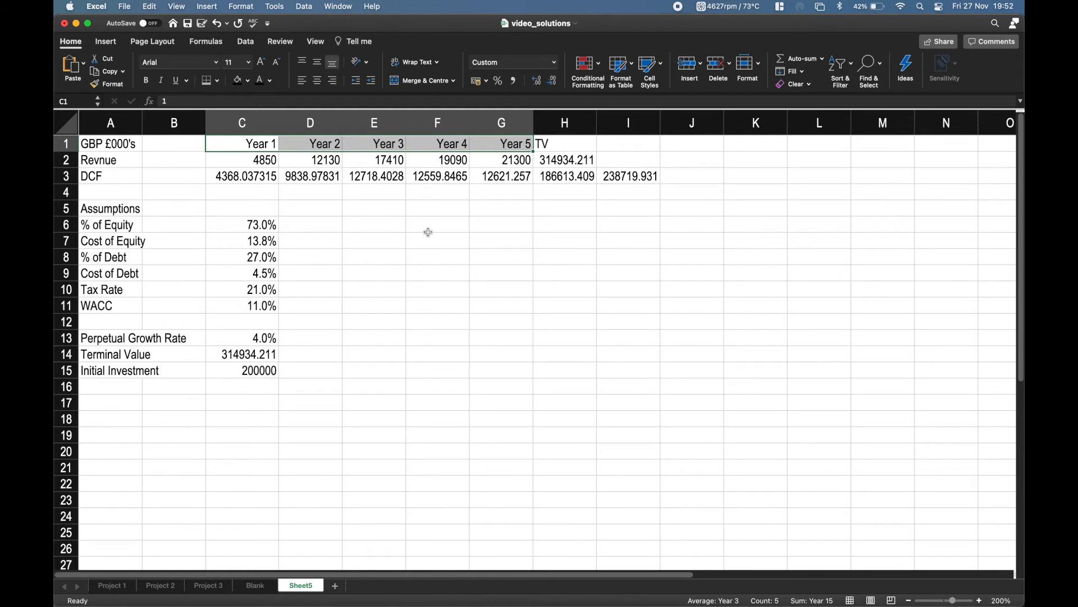
pyautogui.moveTo(428, 229); pyautogui.dragTo(433, 241)
pyautogui.moveTo(260, 148); pyautogui.dragTo(491, 148)
pyautogui.click(380, 228)
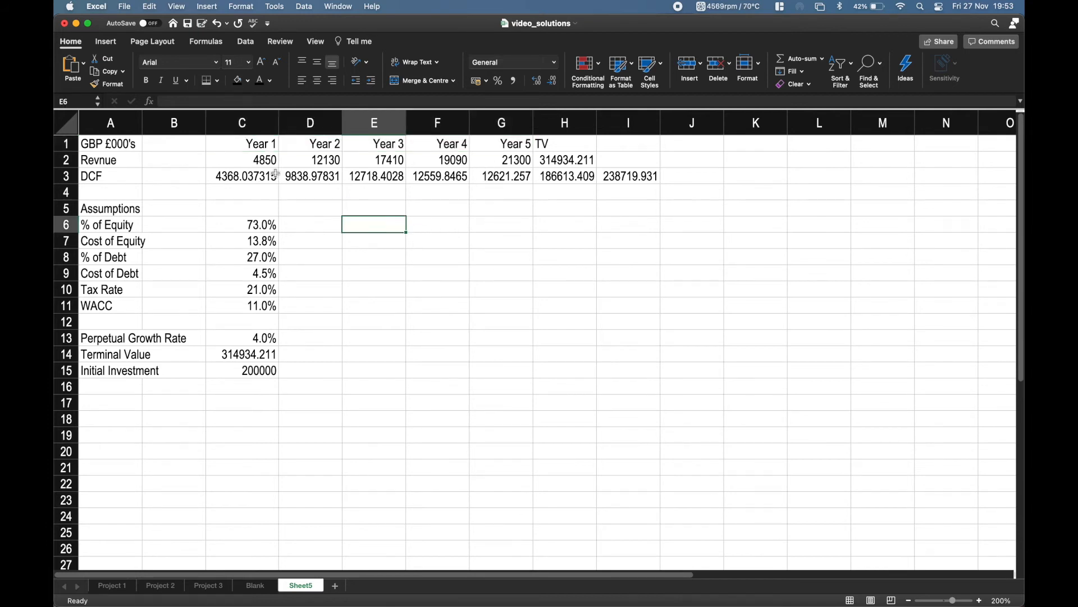
pyautogui.moveTo(251, 144); pyautogui.dragTo(508, 150)
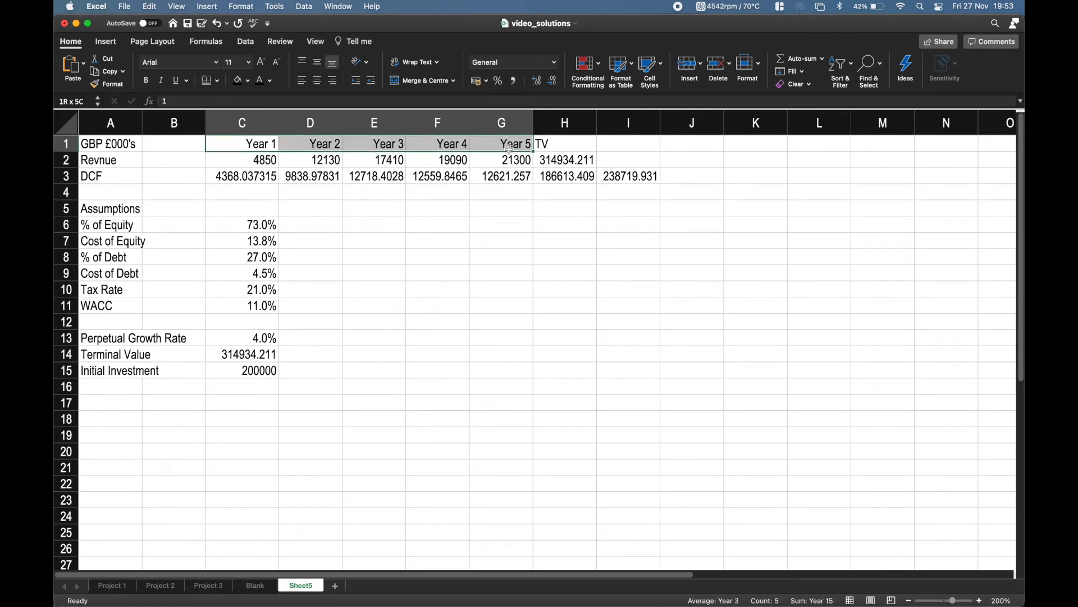
pyautogui.click(612, 269)
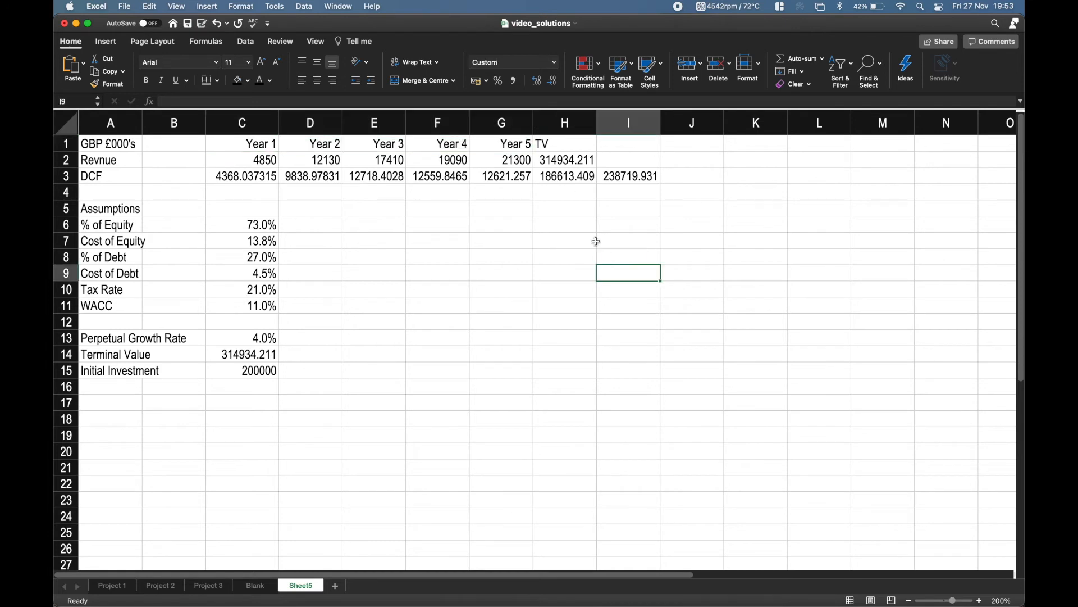
# Right-align the TV header in H1.
pyautogui.click(568, 147)
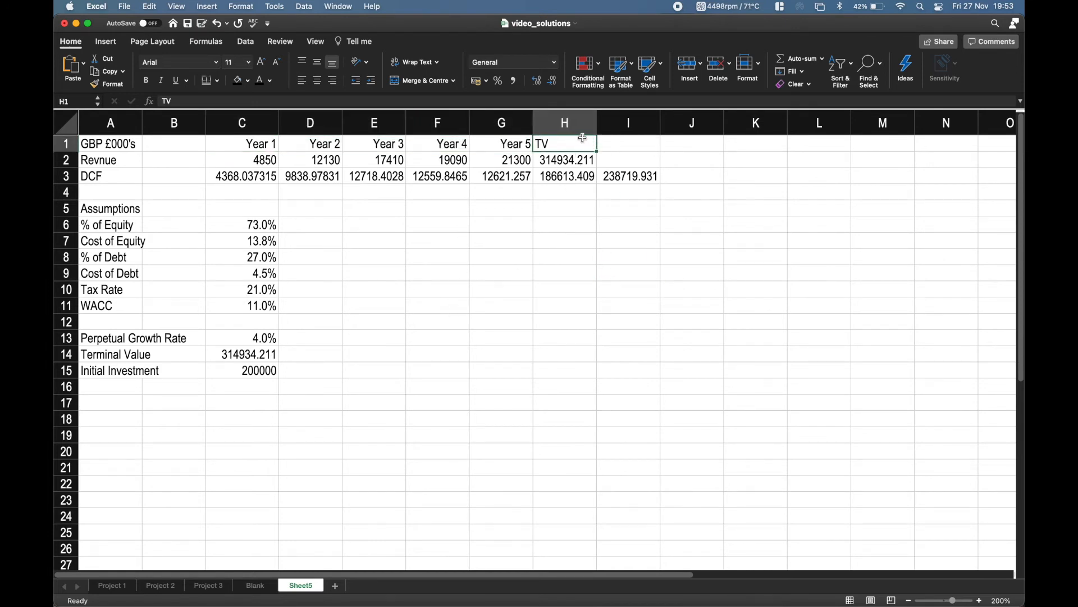
pyautogui.click(332, 81)
pyautogui.click(416, 319)
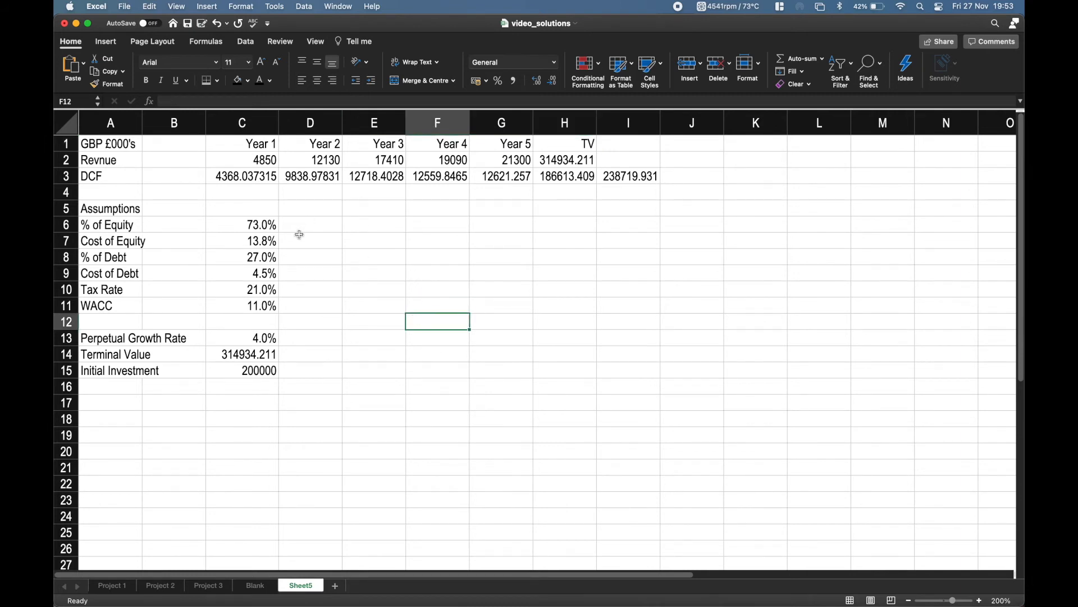
# Open the full number format settings for the first revenue value in C2.
pyautogui.click(262, 163)
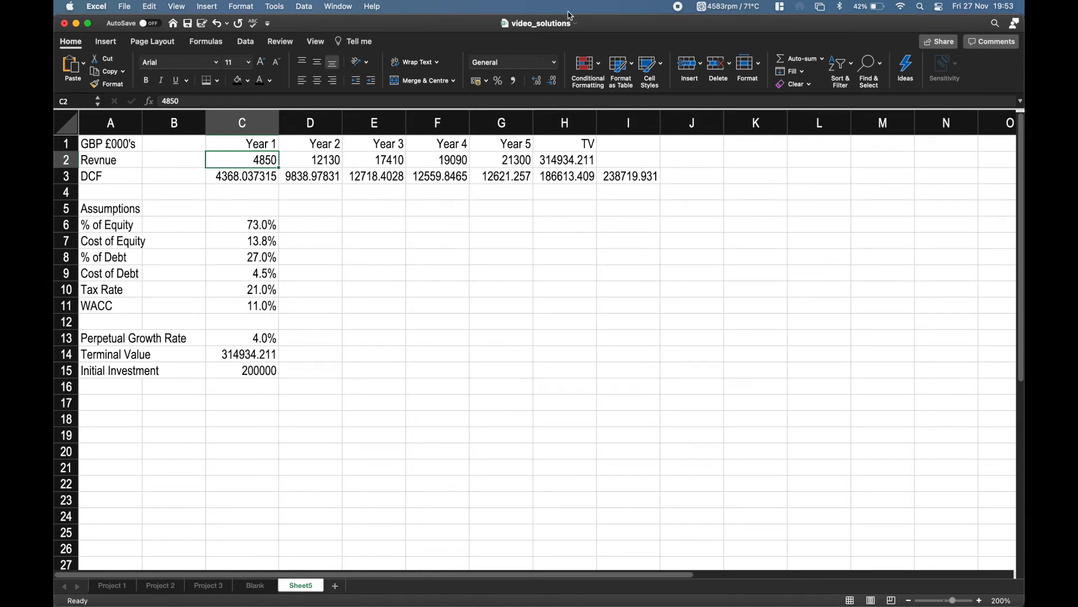
pyautogui.click(558, 63)
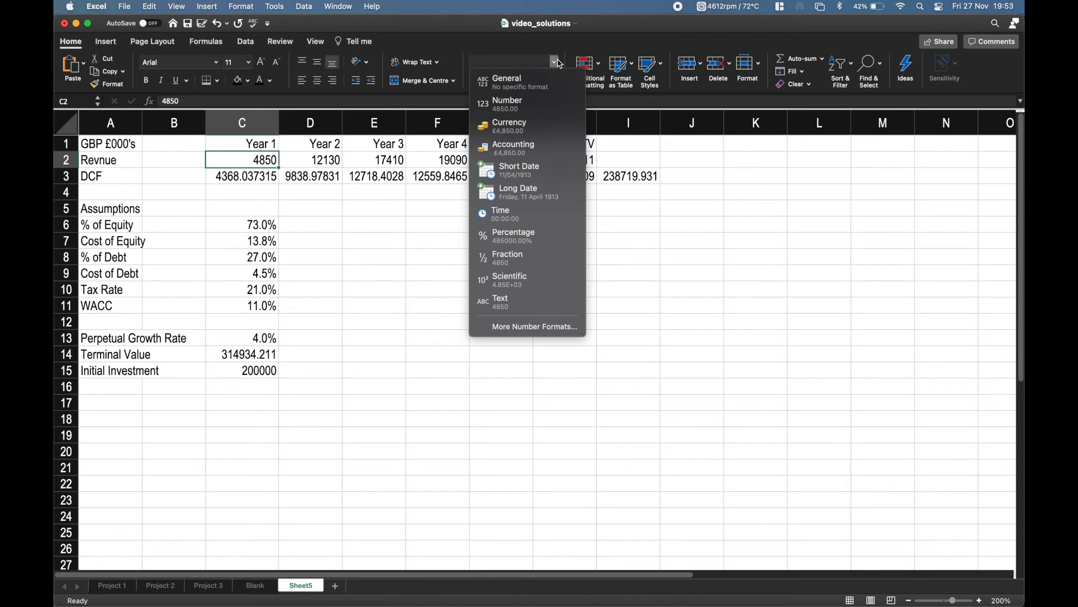
pyautogui.click(511, 326)
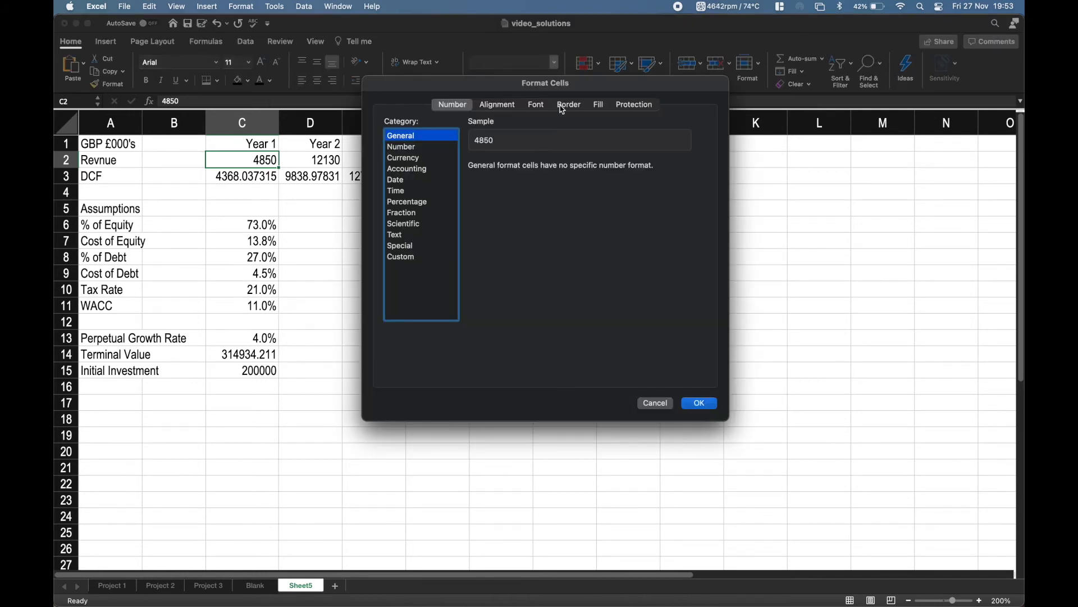
pyautogui.moveTo(578, 87); pyautogui.dragTo(639, 144)
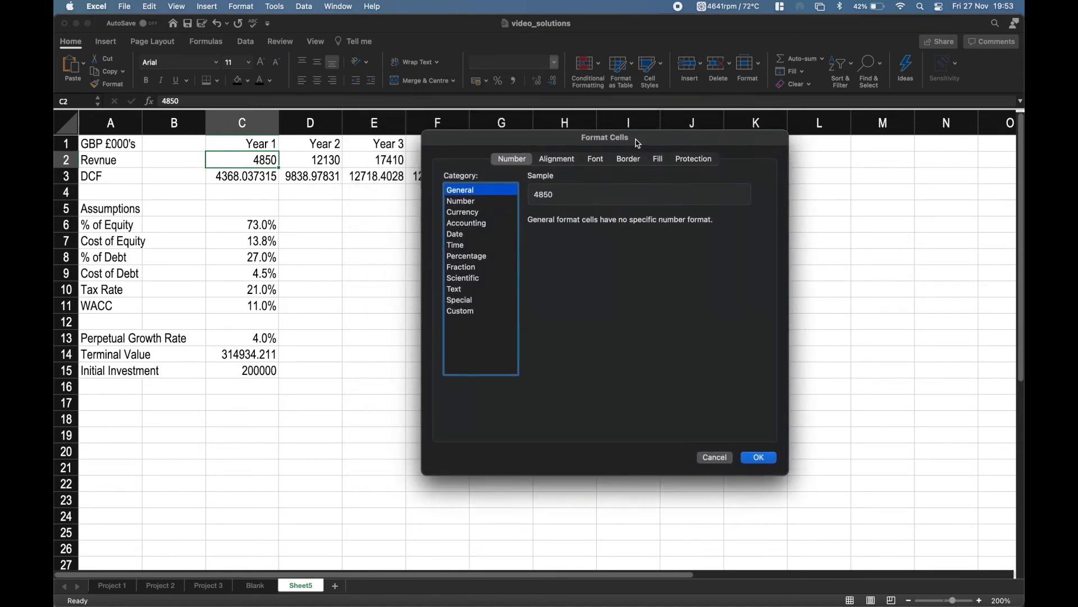
# Compare how the Currency and Number categories would display the C2 revenue value.
pyautogui.click(486, 216)
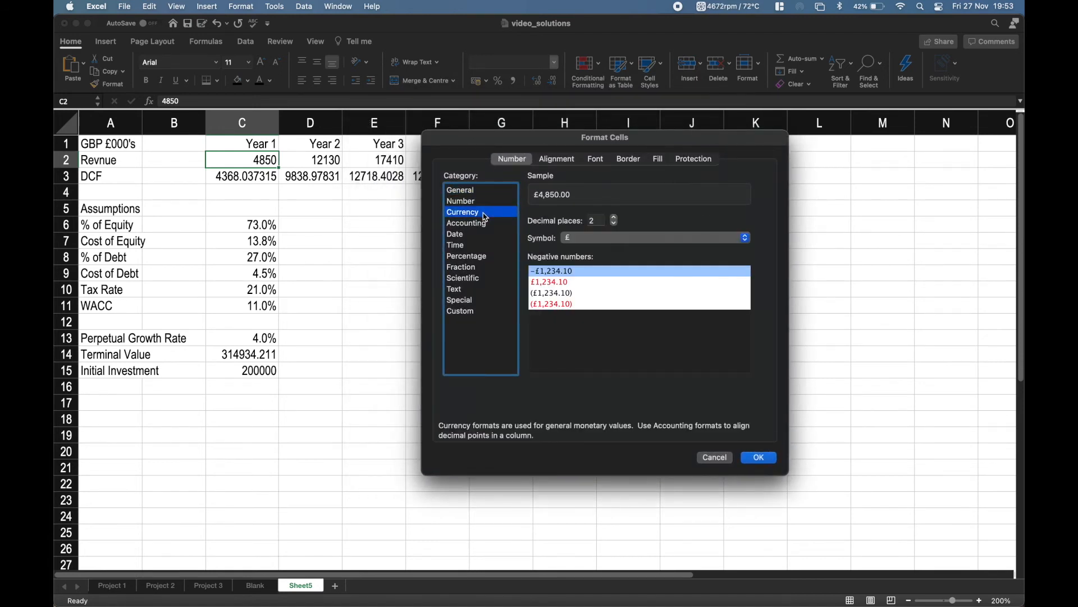
pyautogui.click(486, 203)
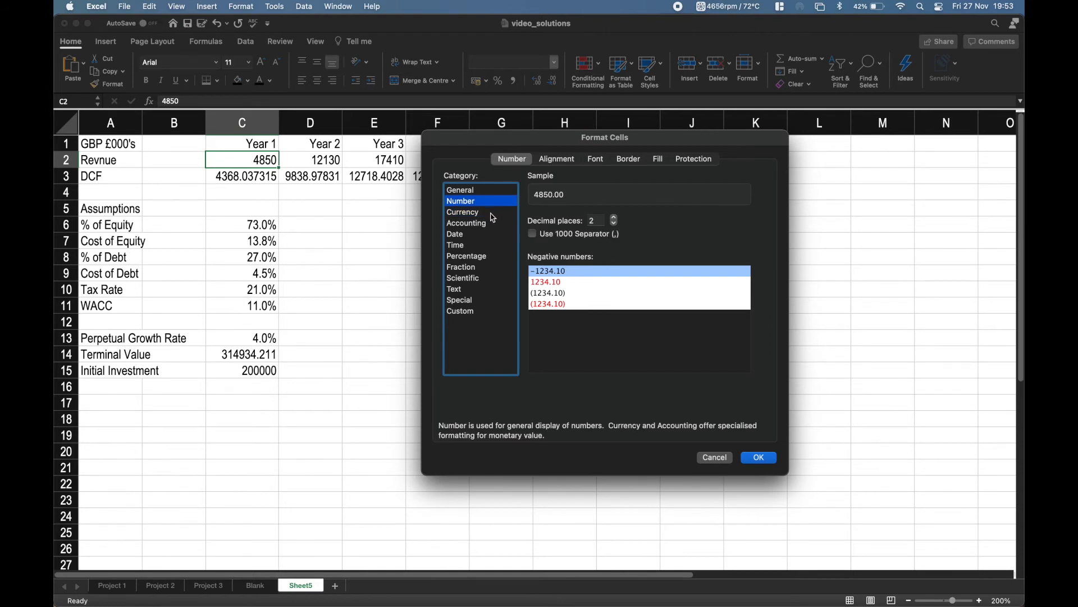
pyautogui.click(490, 213)
pyautogui.click(487, 203)
pyautogui.click(484, 213)
pyautogui.click(480, 203)
pyautogui.click(470, 213)
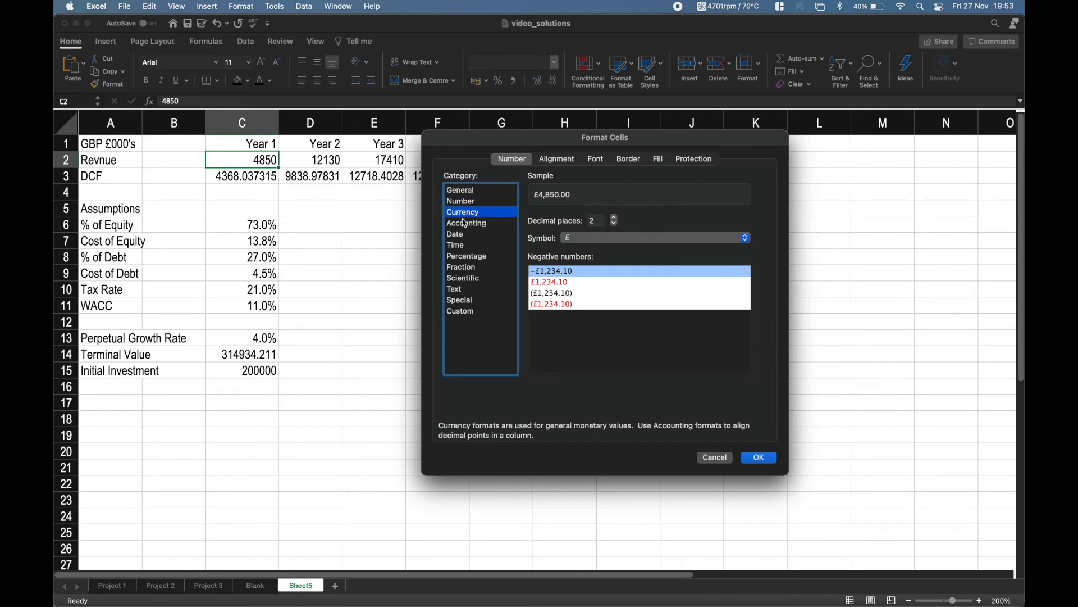
# Format C2 as a Number with 1 decimal place, a thousands separator and negatives in black parentheses.
pyautogui.click(468, 202)
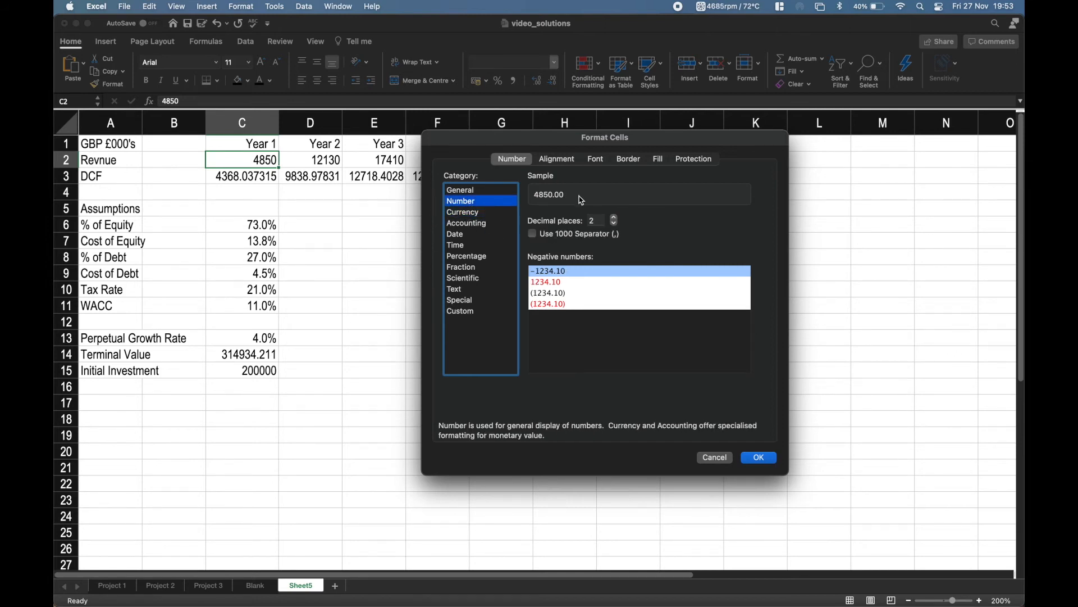
pyautogui.click(614, 223)
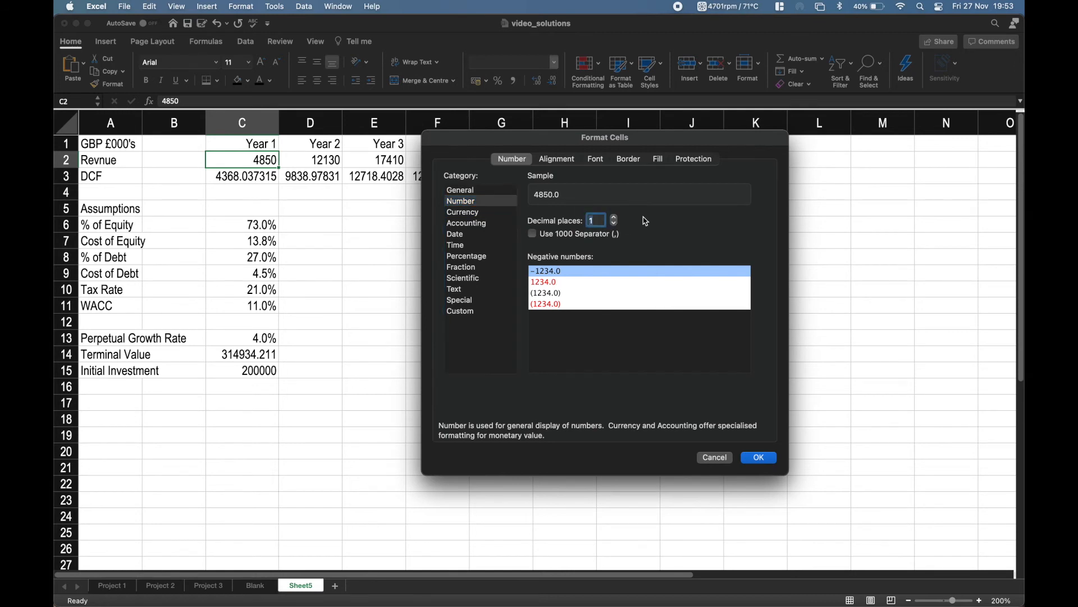
pyautogui.click(533, 234)
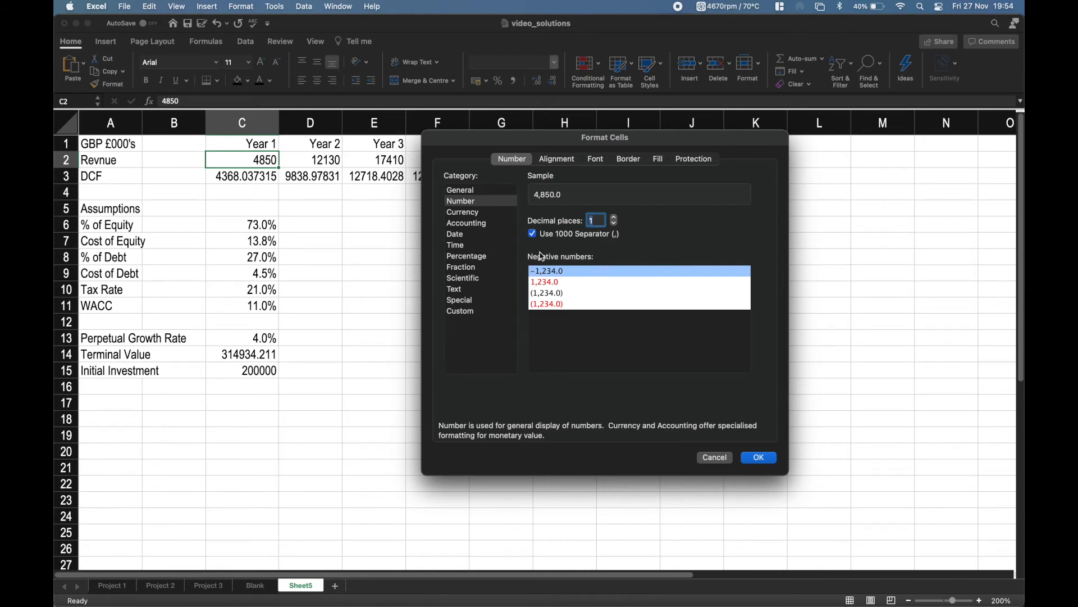
pyautogui.click(558, 295)
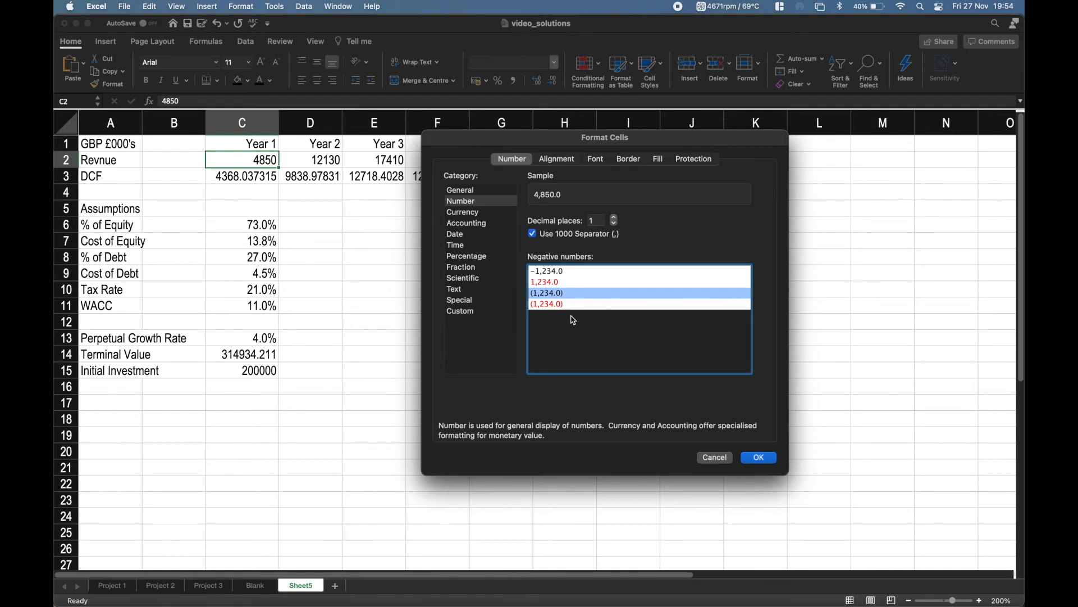
pyautogui.click(759, 459)
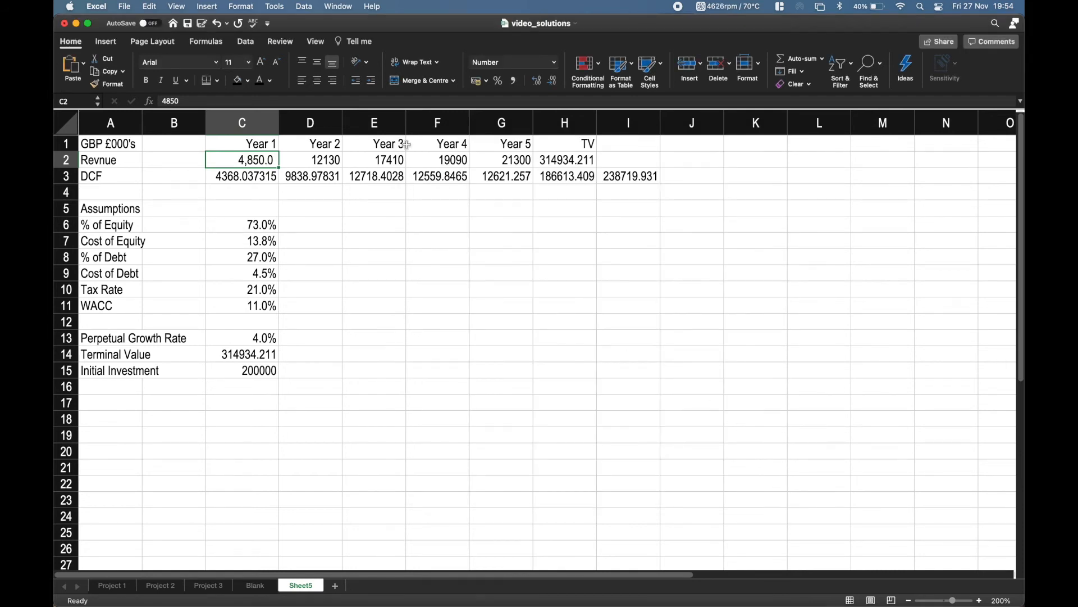
# Copy C2 and paste only its formats onto the remaining revenue and terminal values in D2:H2.
pyautogui.press('Right')
pyautogui.press('Left')
pyautogui.press('super+c')
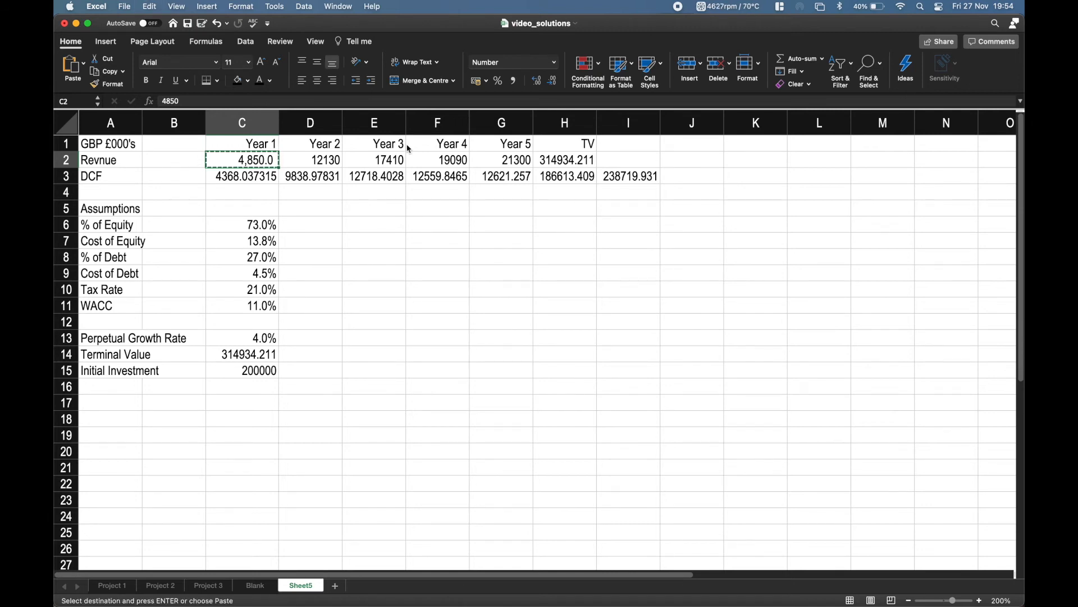
pyautogui.press('Right')
pyautogui.press('Right')
pyautogui.press('Left')
pyautogui.press('Left')
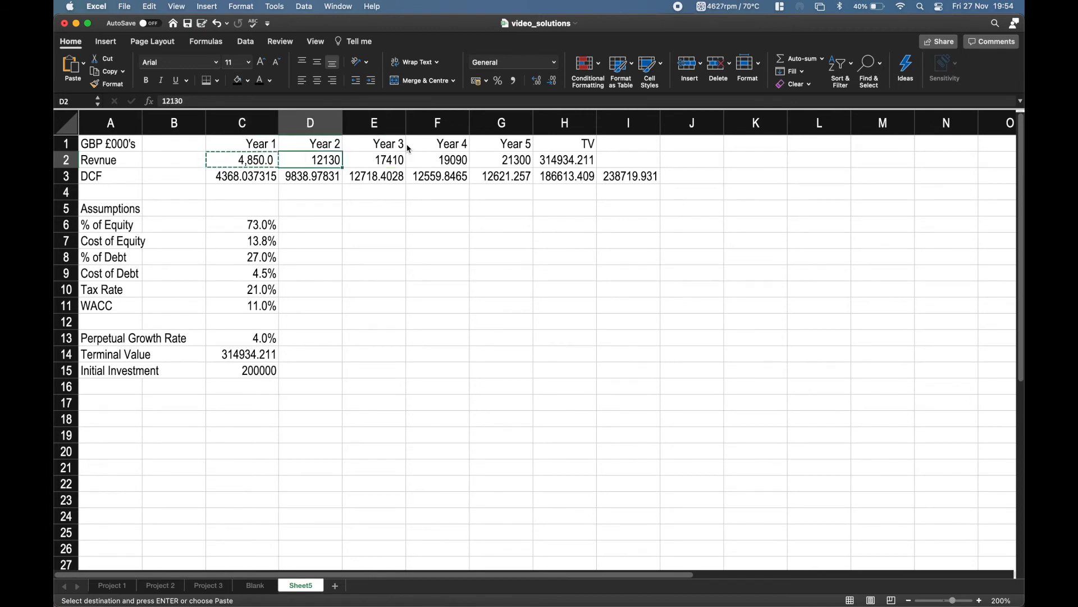
pyautogui.press('Left')
pyautogui.hotkey('shift', 'Right')
pyautogui.hotkey('shift', 'Right')
pyautogui.hotkey('shift', 'Right')
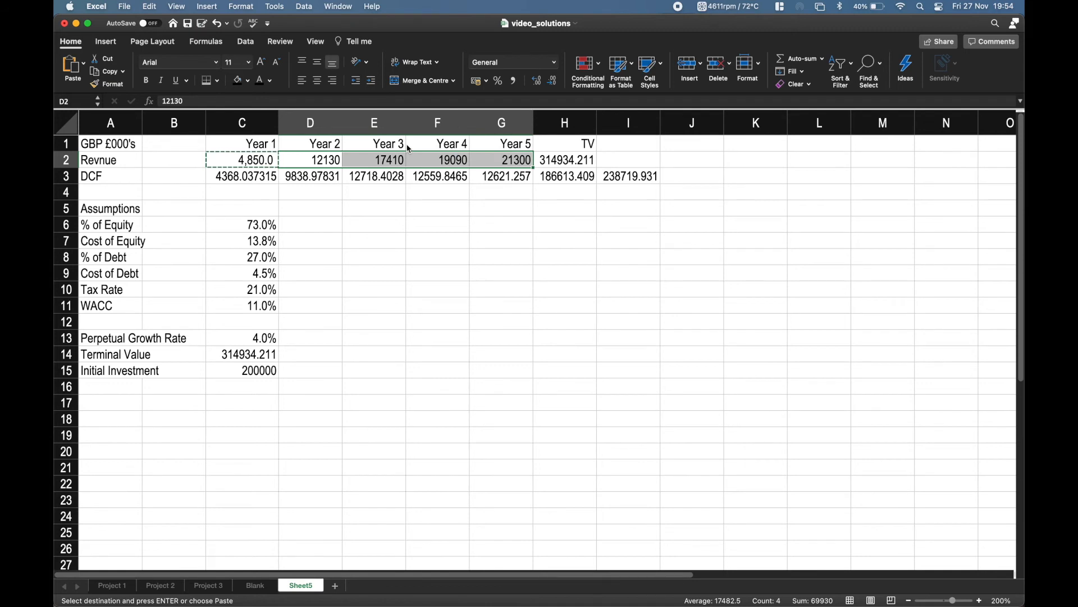
pyautogui.hotkey('shift', 'Right')
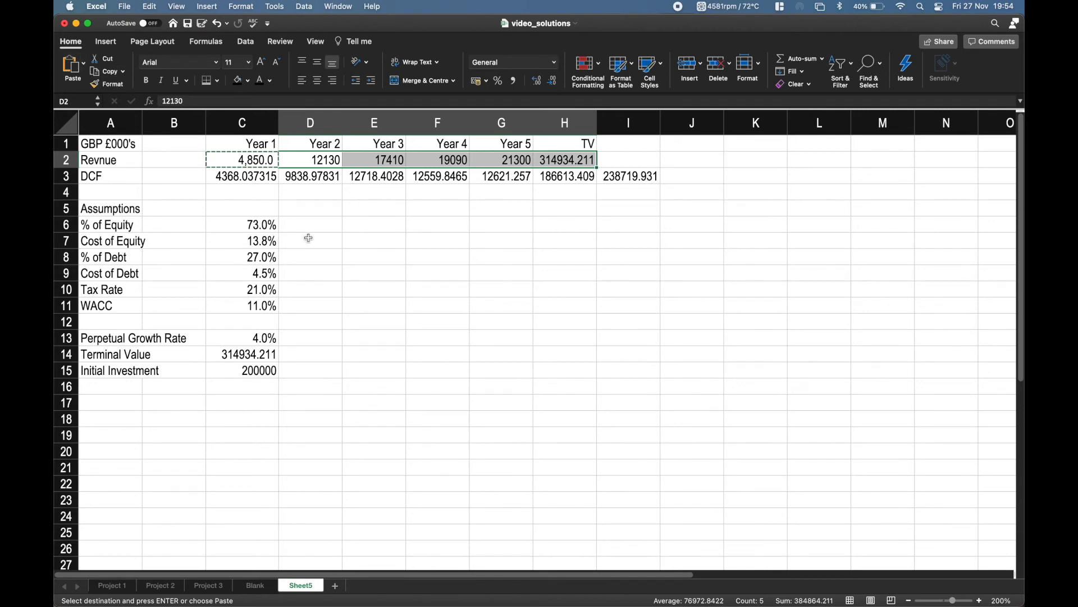
pyautogui.press('ctrl+super+v')
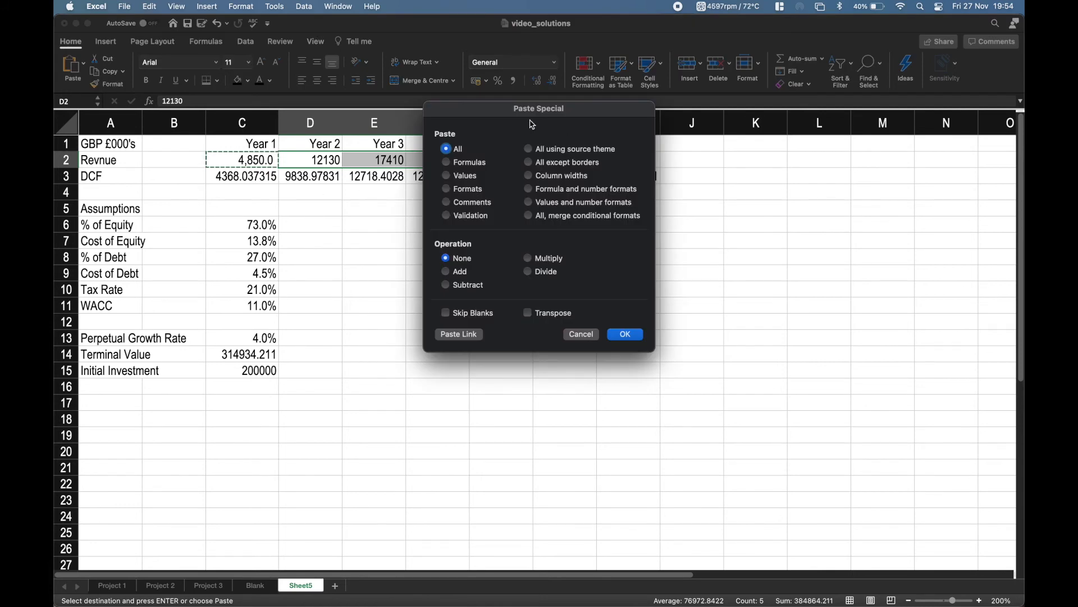
pyautogui.moveTo(509, 112); pyautogui.dragTo(500, 206)
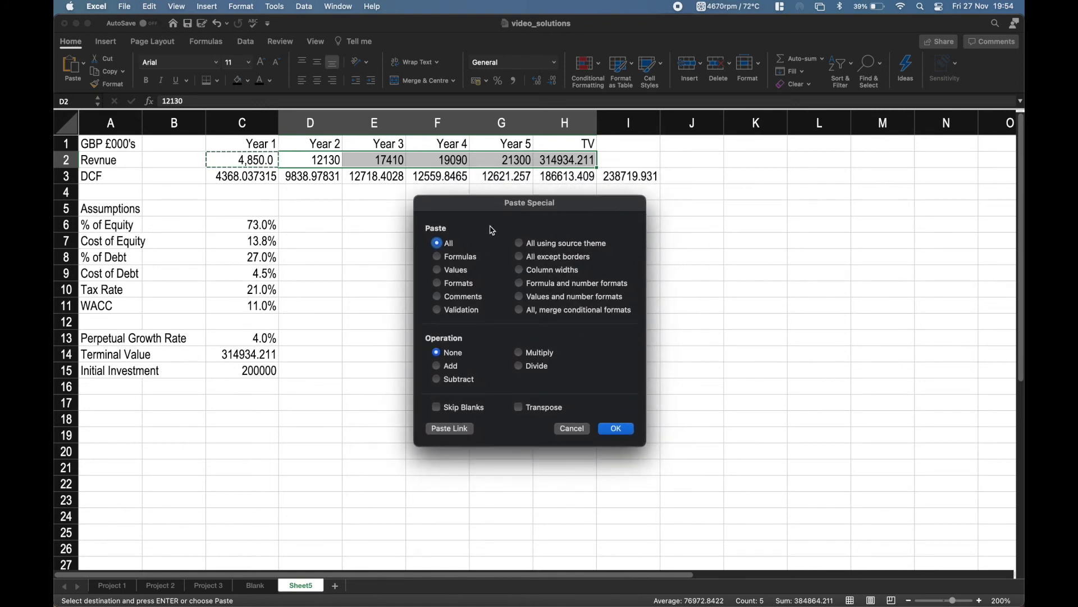
pyautogui.click(439, 286)
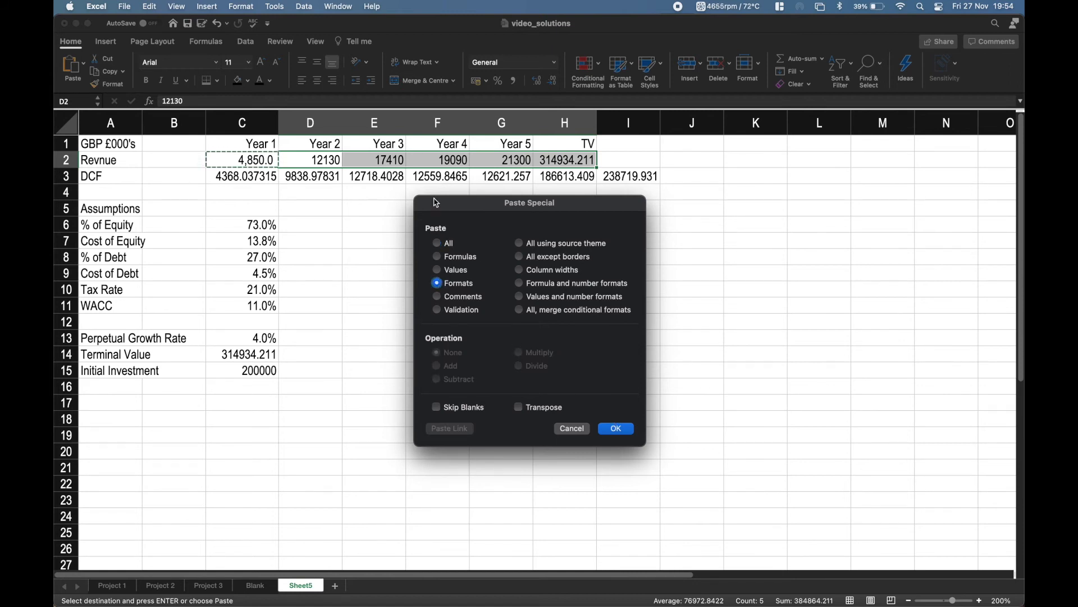
pyautogui.click(623, 431)
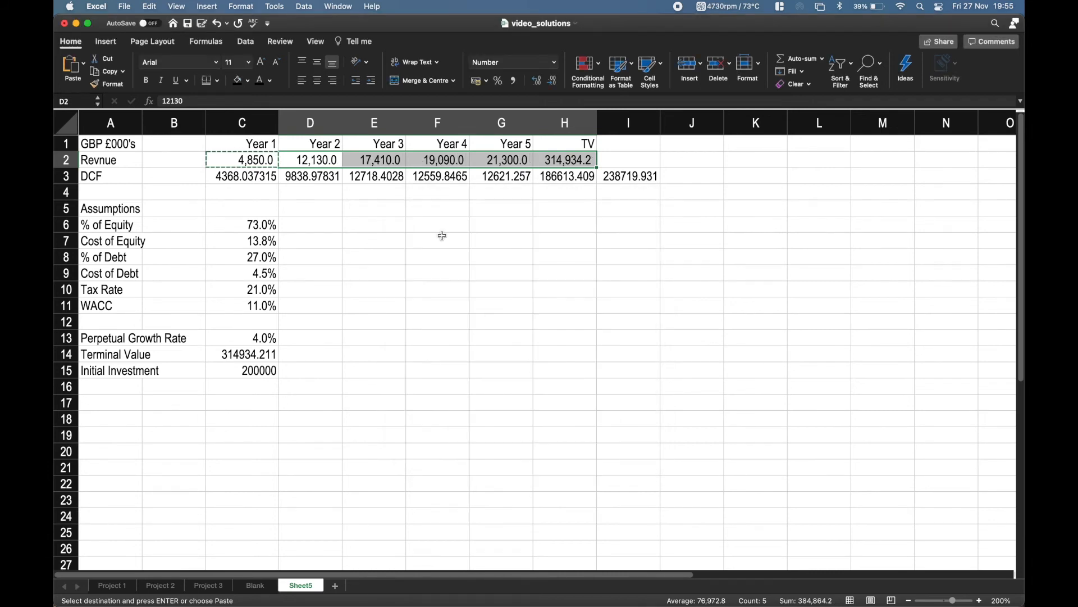
# Paste only C2's copied formats onto the DCF values and their total in C3:I3.
pyautogui.click(487, 225)
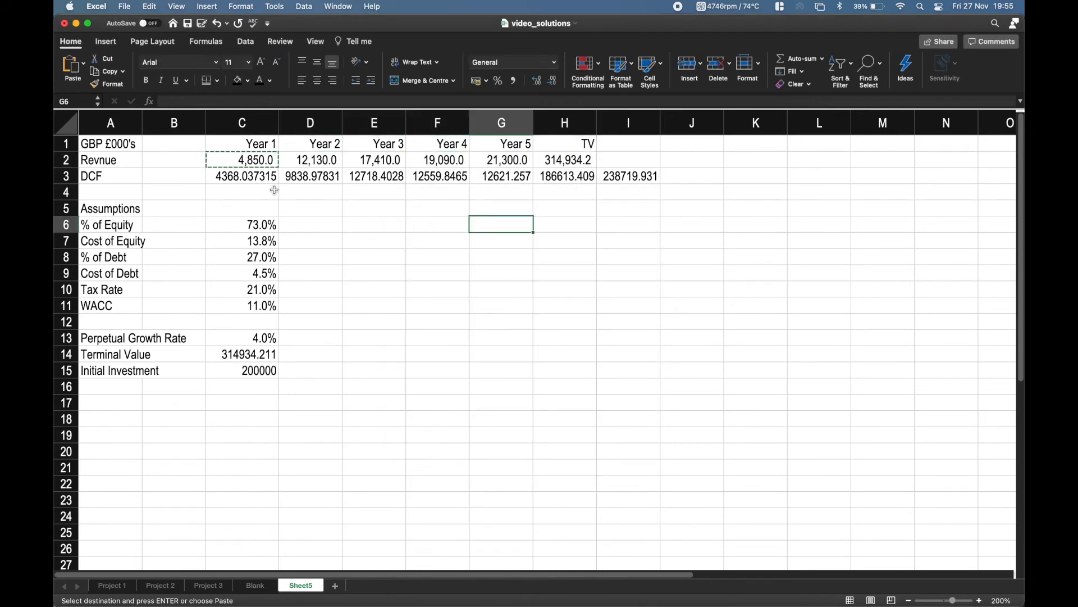
pyautogui.press('Up')
pyautogui.press('Up')
pyautogui.press('Left')
pyautogui.press('Left')
pyautogui.press('Left')
pyautogui.press('Left')
pyautogui.press('Up')
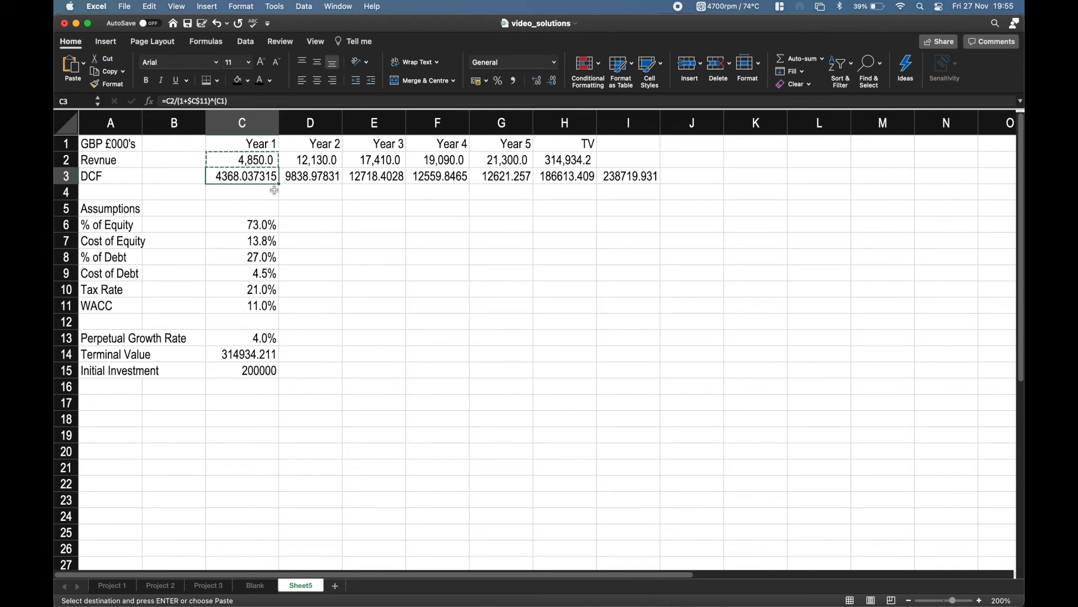
pyautogui.press('super+shift+Right')
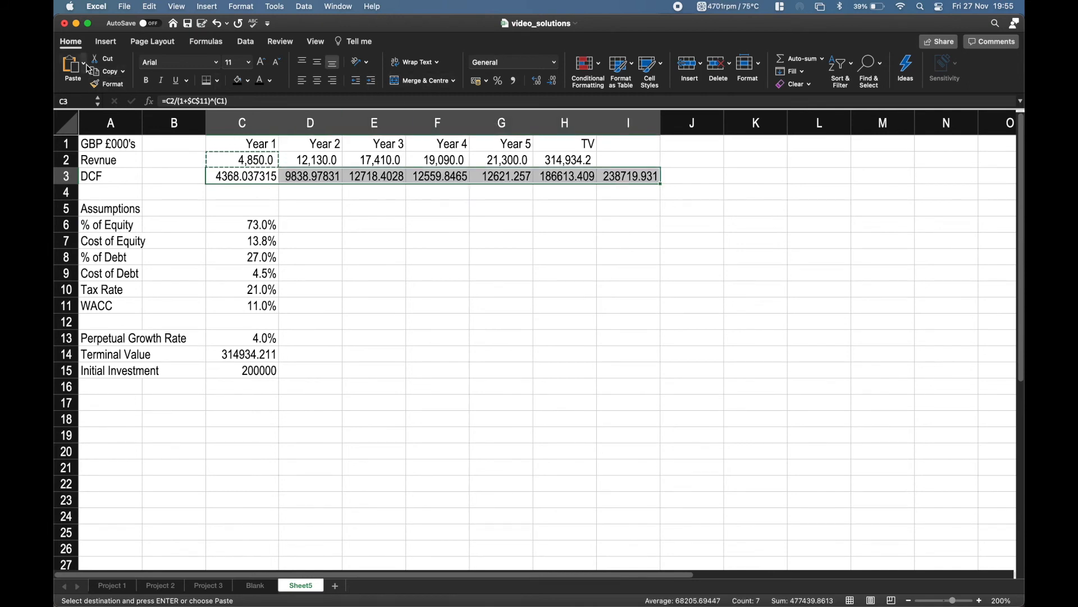
pyautogui.click(83, 63)
pyautogui.click(96, 281)
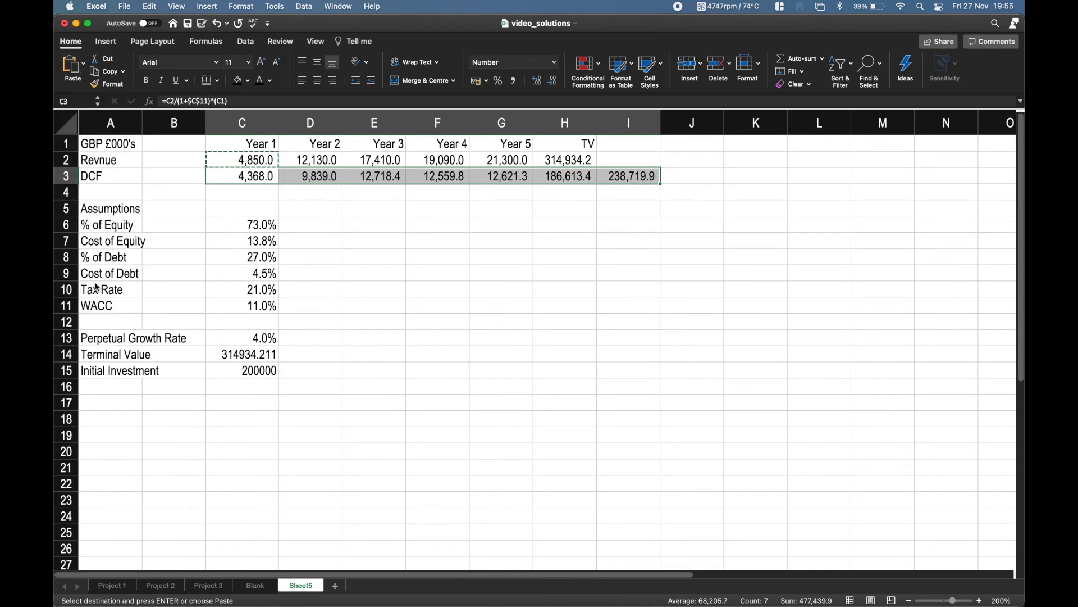
pyautogui.click(429, 254)
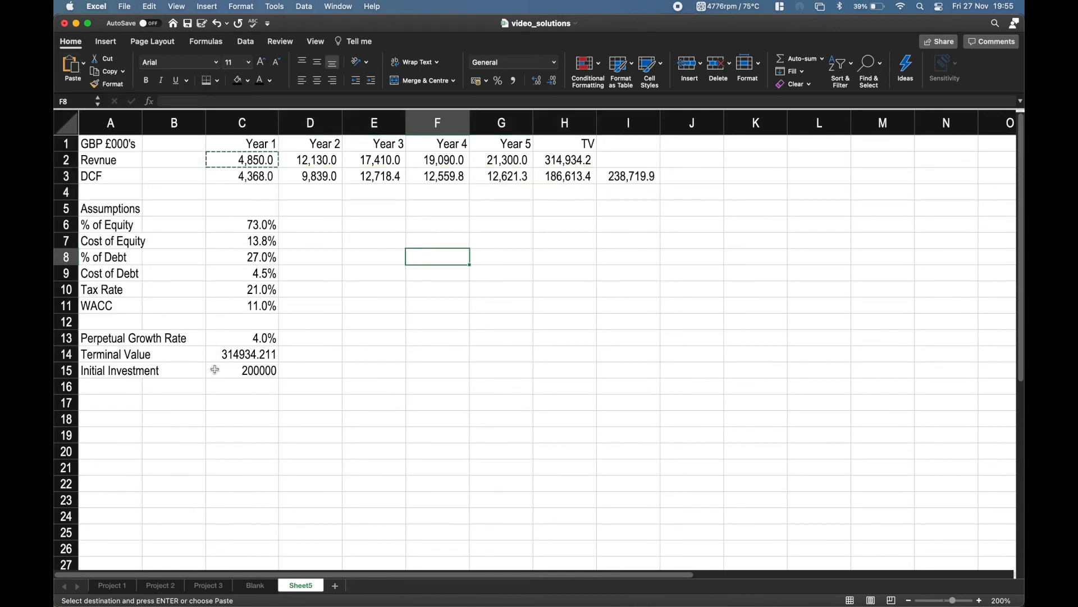
# Paste only C2's copied formats onto the Terminal Value and Initial Investment amounts in C14:C15, ending the copy mode.
pyautogui.press('Left')
pyautogui.press('Left')
pyautogui.press('Left')
pyautogui.press('Down')
pyautogui.press('Down')
pyautogui.press('Down')
pyautogui.press('Down')
pyautogui.press('Down')
pyautogui.press('Down')
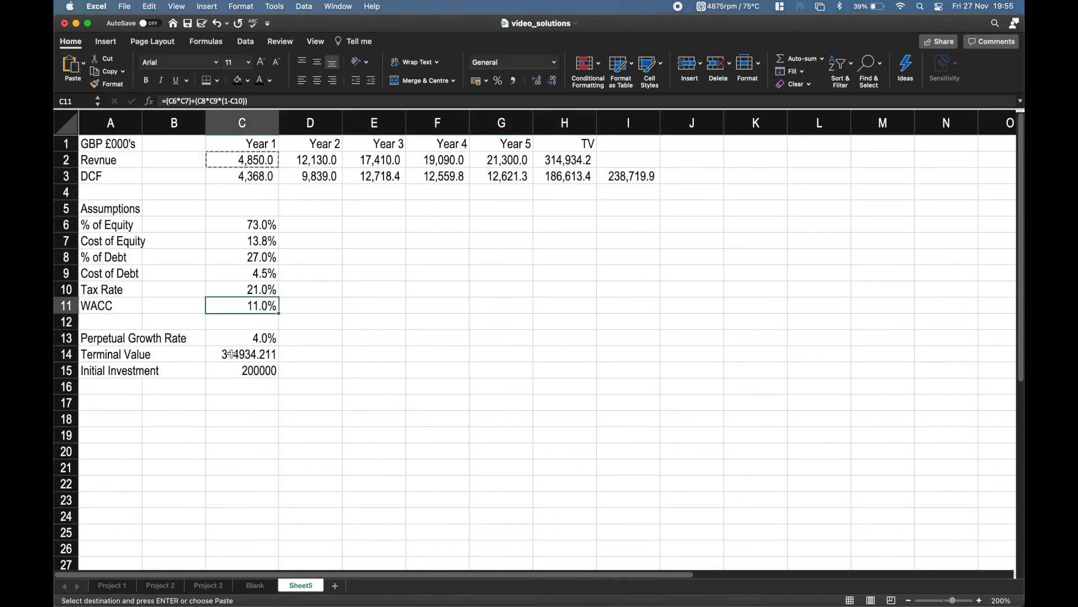
pyautogui.press('Down')
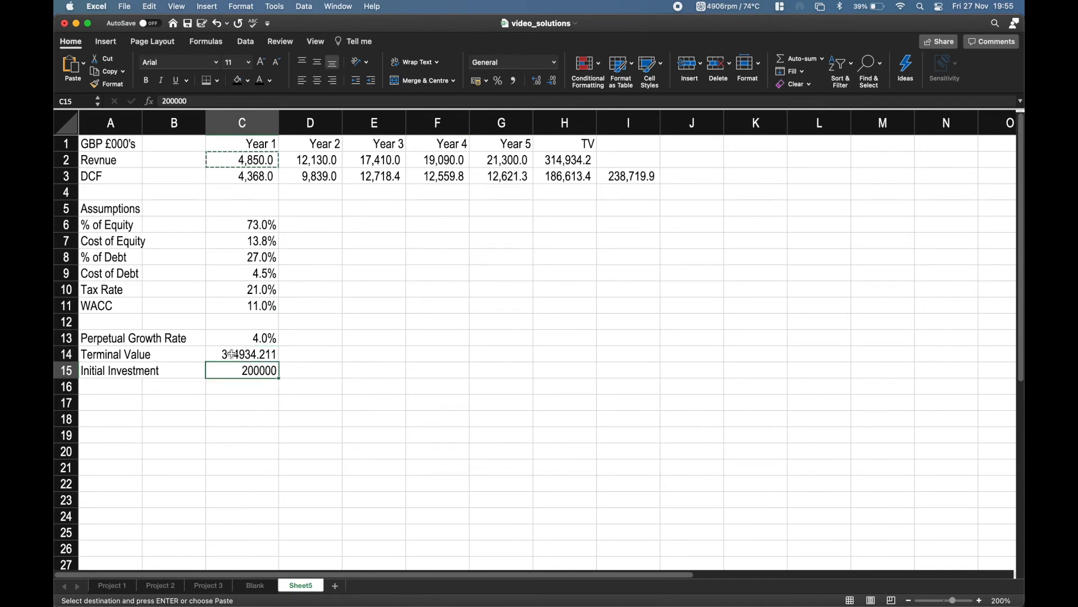
pyautogui.keyDown('shift'); pyautogui.click(232, 355); pyautogui.keyUp('shift')
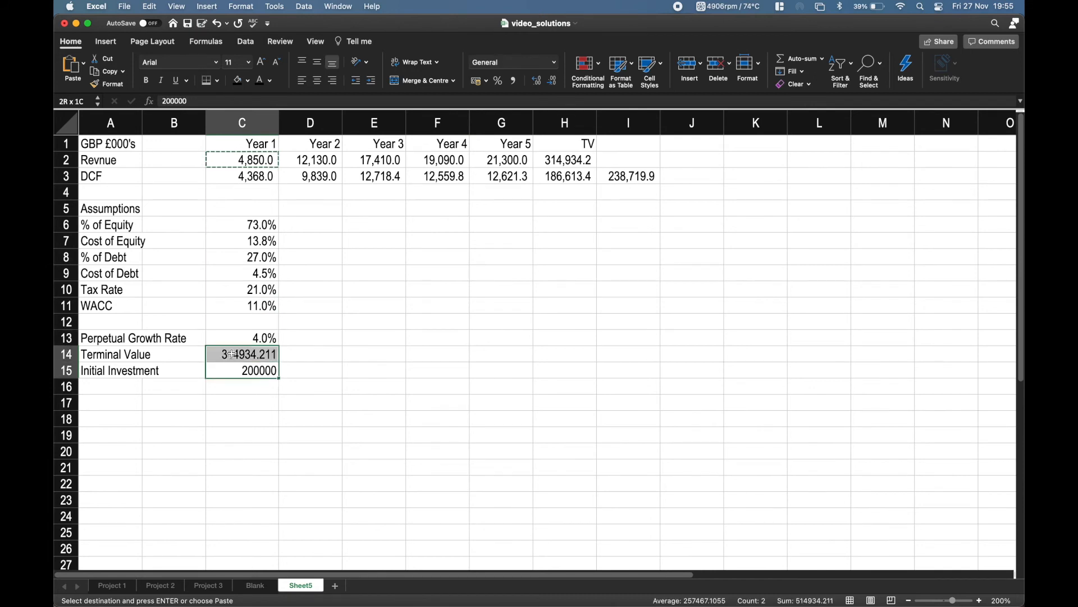
pyautogui.click(84, 65)
pyautogui.click(101, 278)
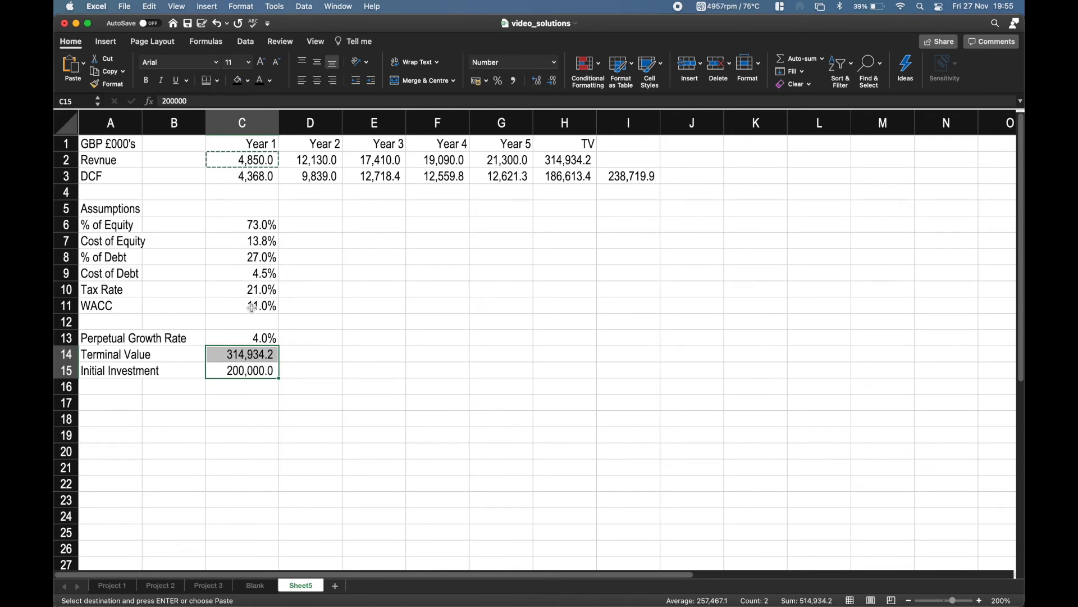
pyautogui.press('Right')
pyautogui.press('Right')
pyautogui.press('Up')
pyautogui.press('Up')
pyautogui.press('Escape')
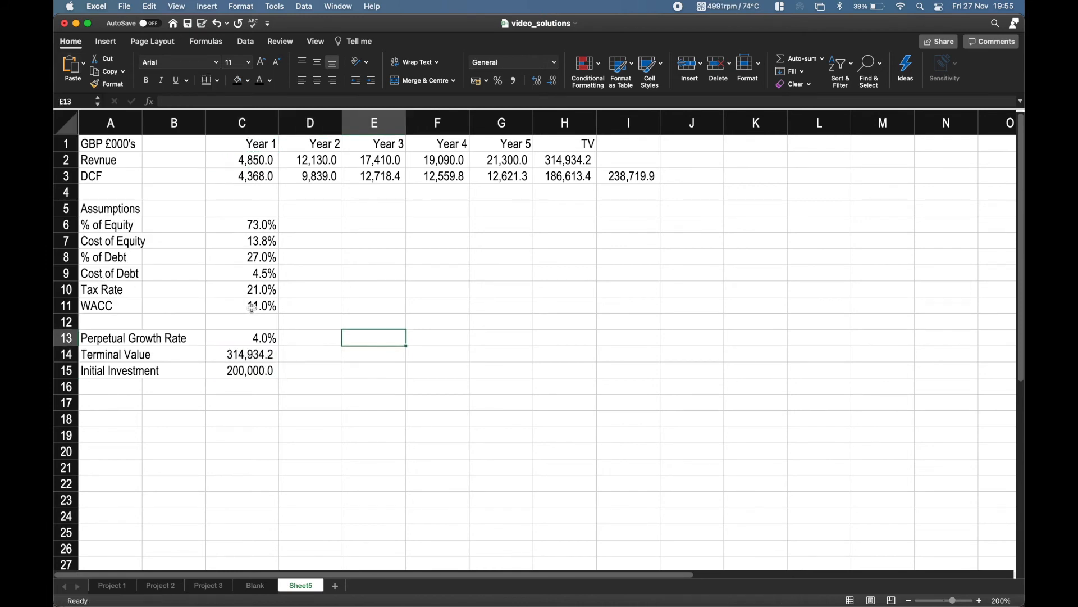
# Make the header row A1:H1 bold, from GBP £000's through TV.
pyautogui.press('Up')
pyautogui.press('Up')
pyautogui.press('Up')
pyautogui.press('Up')
pyautogui.press('Up')
pyautogui.press('Up')
pyautogui.press('Up')
pyautogui.press('Up')
pyautogui.press('Up')
pyautogui.press('Up')
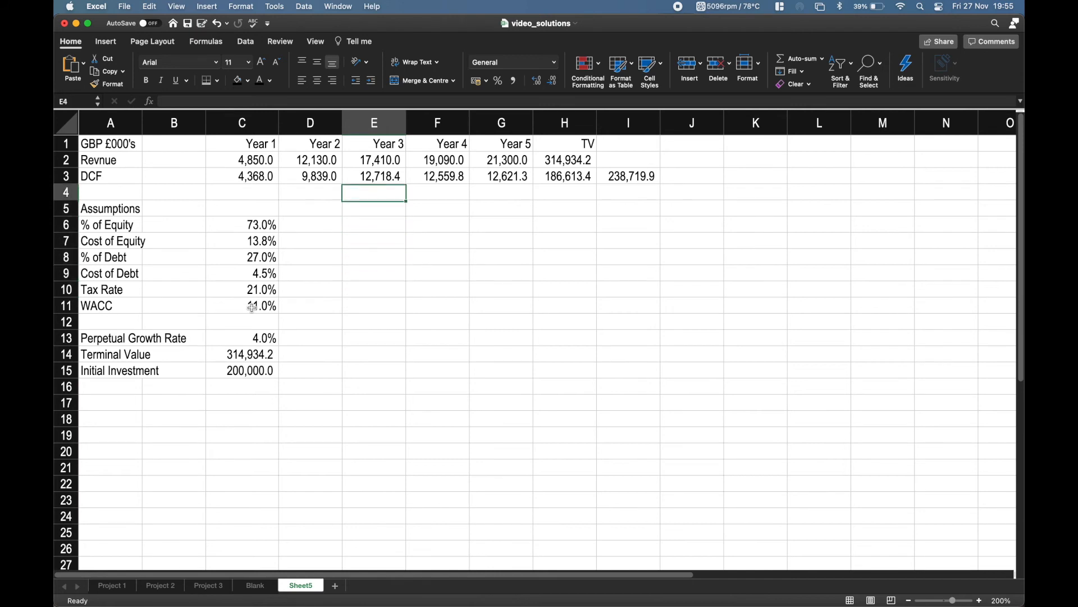
pyautogui.press('Left')
pyautogui.press('Left')
pyautogui.press('Left')
pyautogui.press('Up')
pyautogui.press('Left')
pyautogui.press('Up')
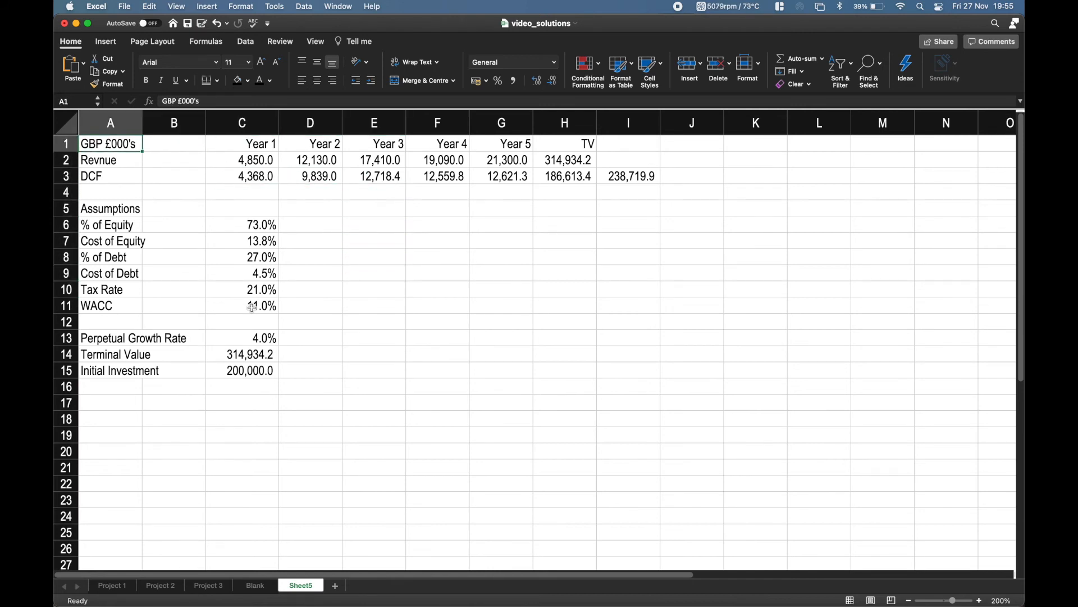
pyautogui.press('super+shift+Right')
pyautogui.press('super+shift+Right')
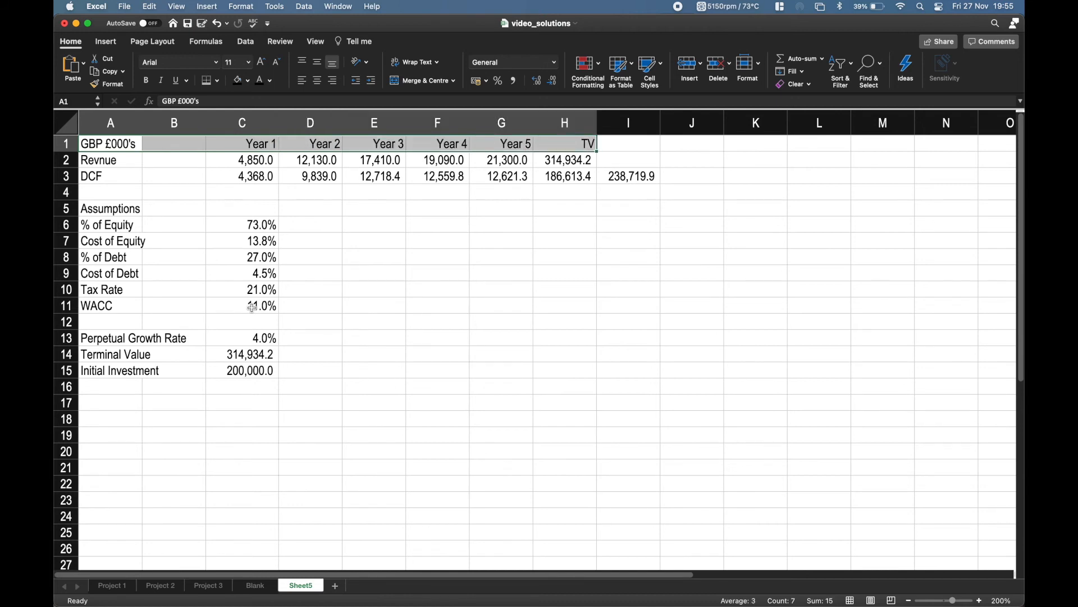
pyautogui.press('super+b')
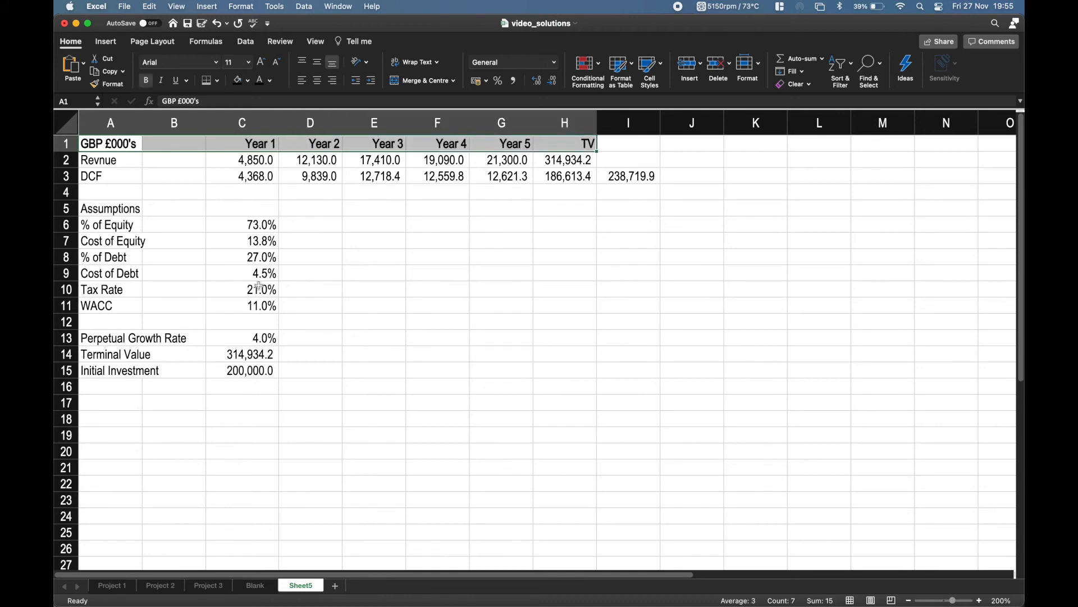
# Give the header row A1:H1 a standard green fill and white text.
pyautogui.click(248, 81)
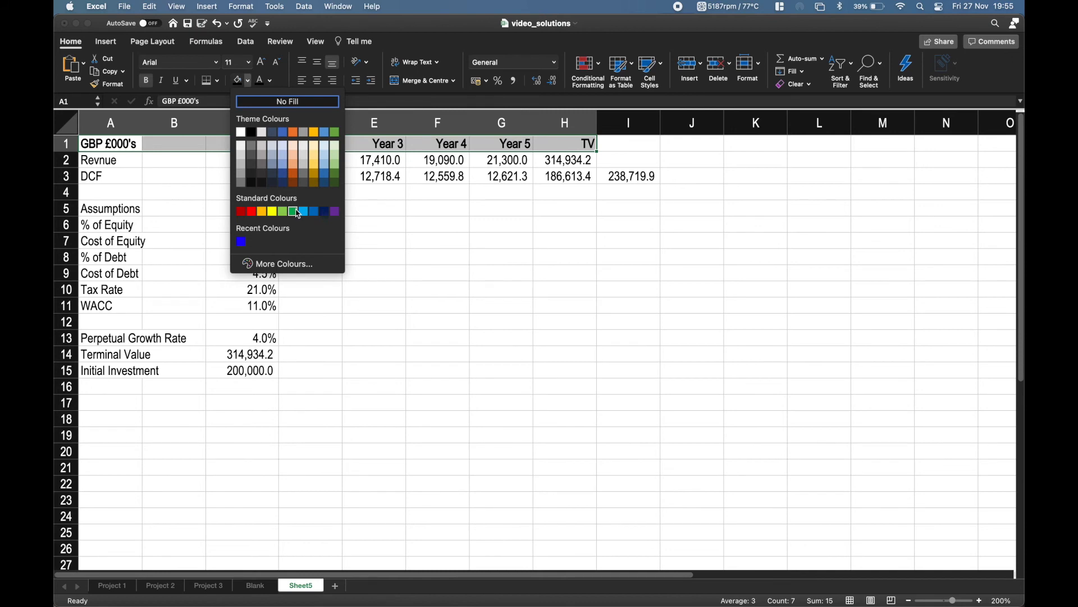
pyautogui.click(294, 211)
pyautogui.click(270, 81)
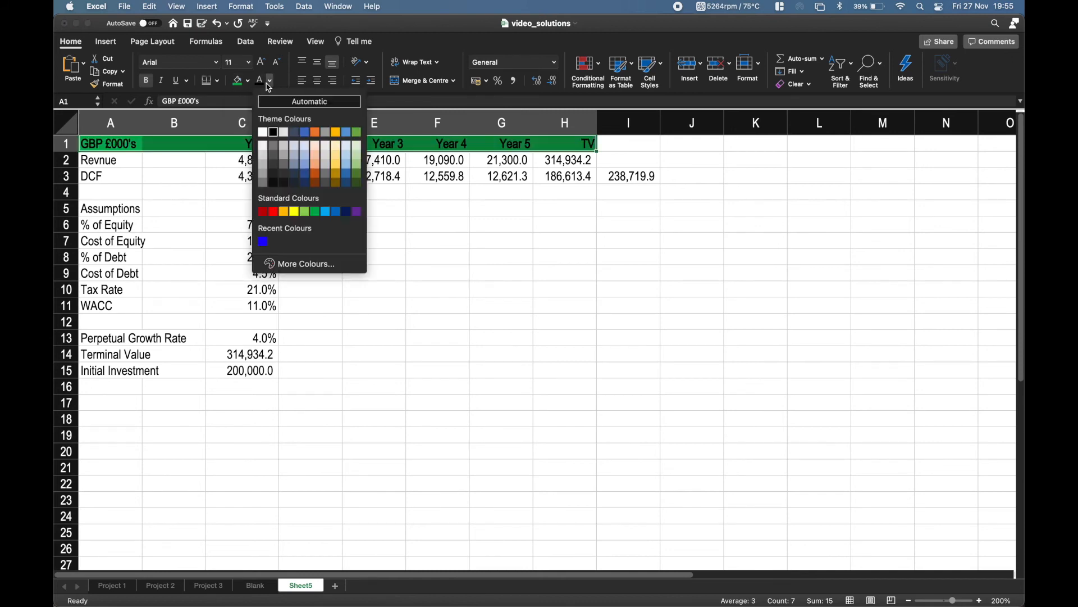
pyautogui.click(274, 133)
pyautogui.click(298, 209)
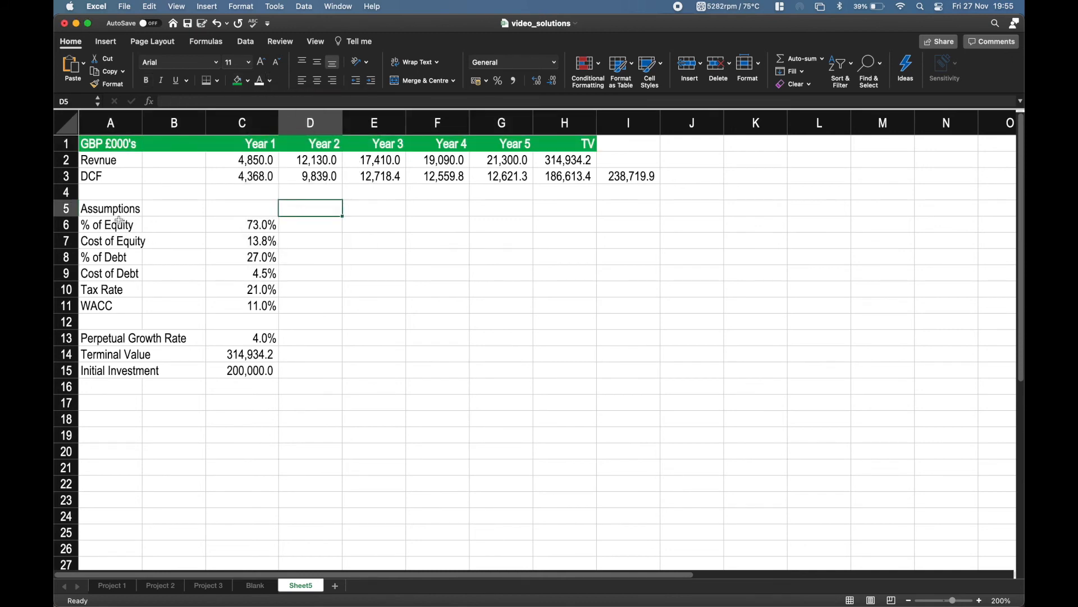
# Style the Assumptions heading across A5:C5 with the same green fill, white text and bold.
pyautogui.moveTo(113, 209); pyautogui.dragTo(247, 208)
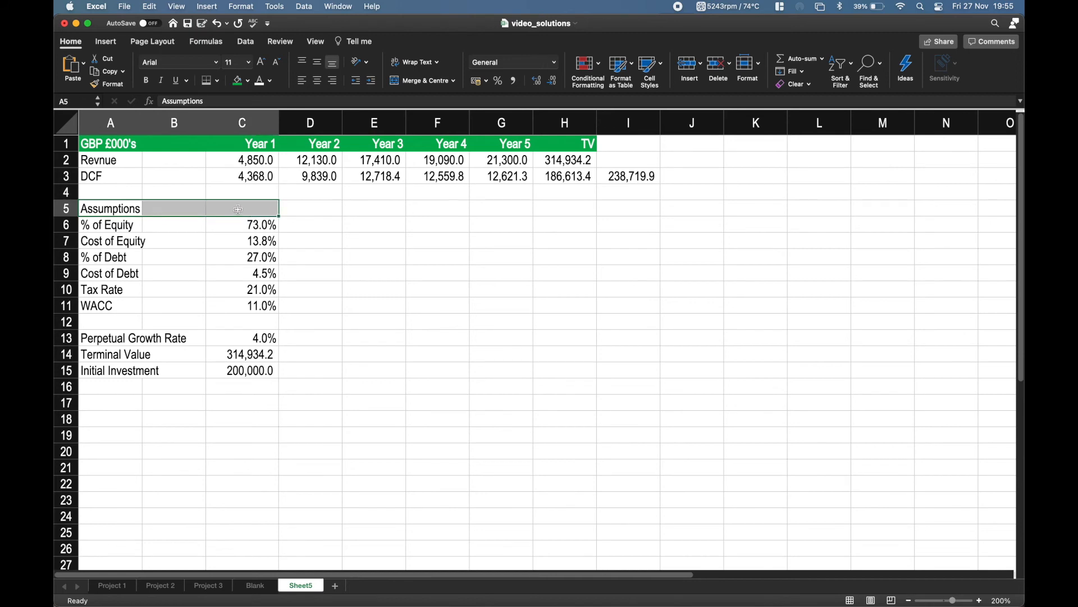
pyautogui.click(235, 82)
pyautogui.click(261, 82)
pyautogui.click(146, 82)
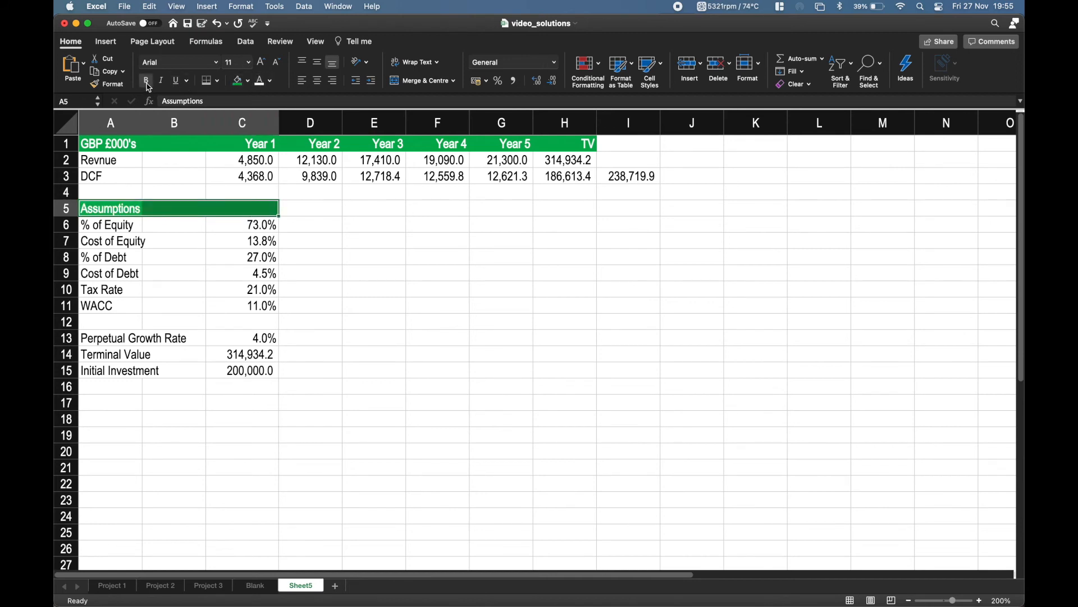
pyautogui.click(368, 203)
pyautogui.press('Down')
pyautogui.press('Down')
pyautogui.press('Down')
pyautogui.press('Up')
pyautogui.press('Up')
pyautogui.press('Up')
pyautogui.press('Up')
pyautogui.press('Up')
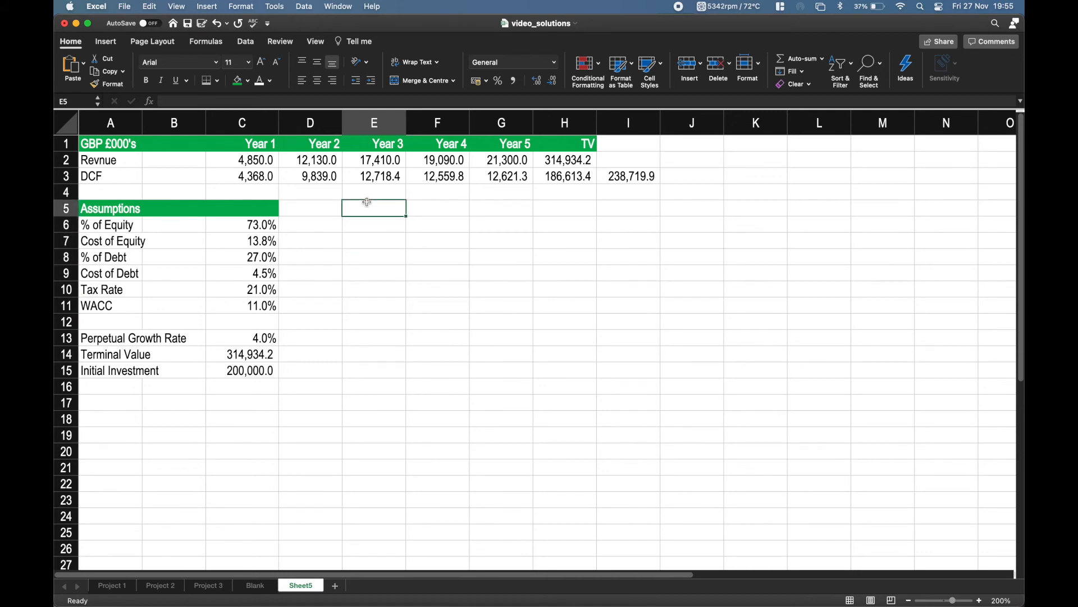
pyautogui.press('Left')
pyautogui.press('Left')
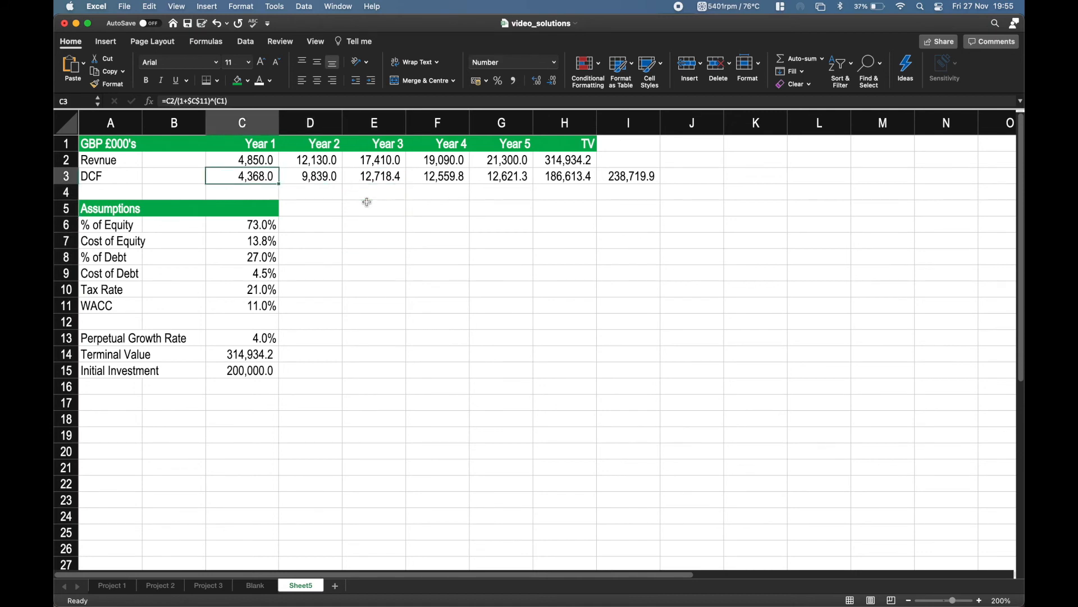
pyautogui.press('Right')
pyautogui.press('Right')
pyautogui.press('Right')
pyautogui.press('Right')
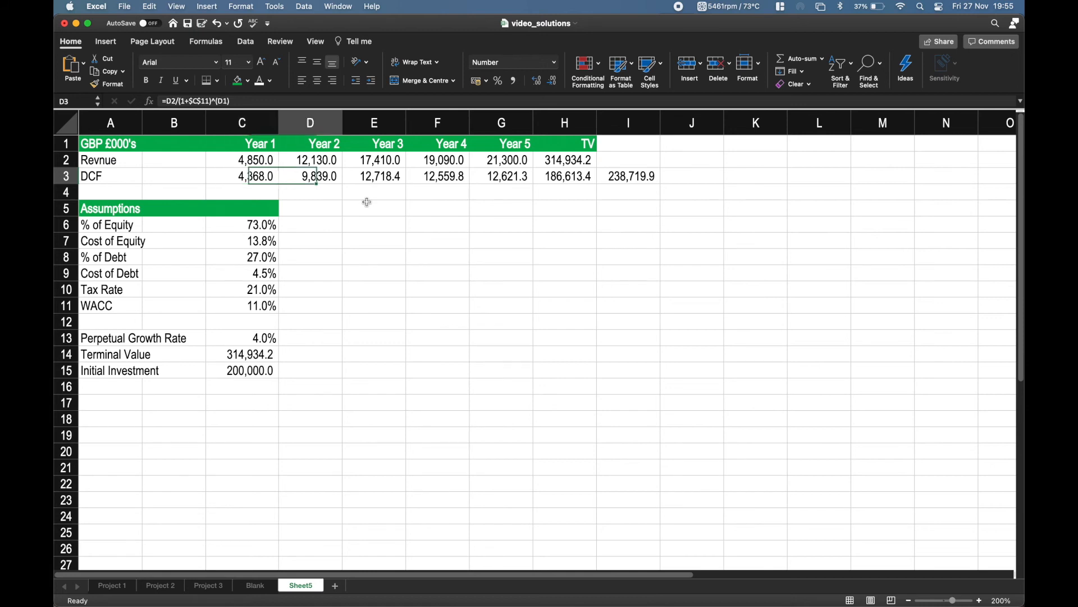
pyautogui.press('Left')
pyautogui.press('Left')
pyautogui.press('Left')
pyautogui.press('Left')
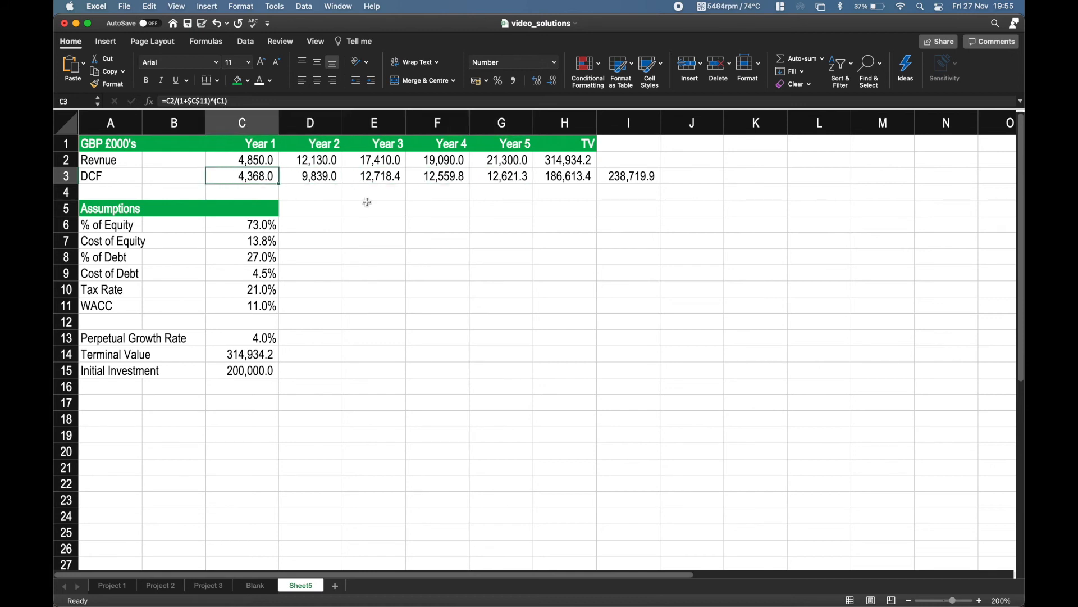
pyautogui.press('Up')
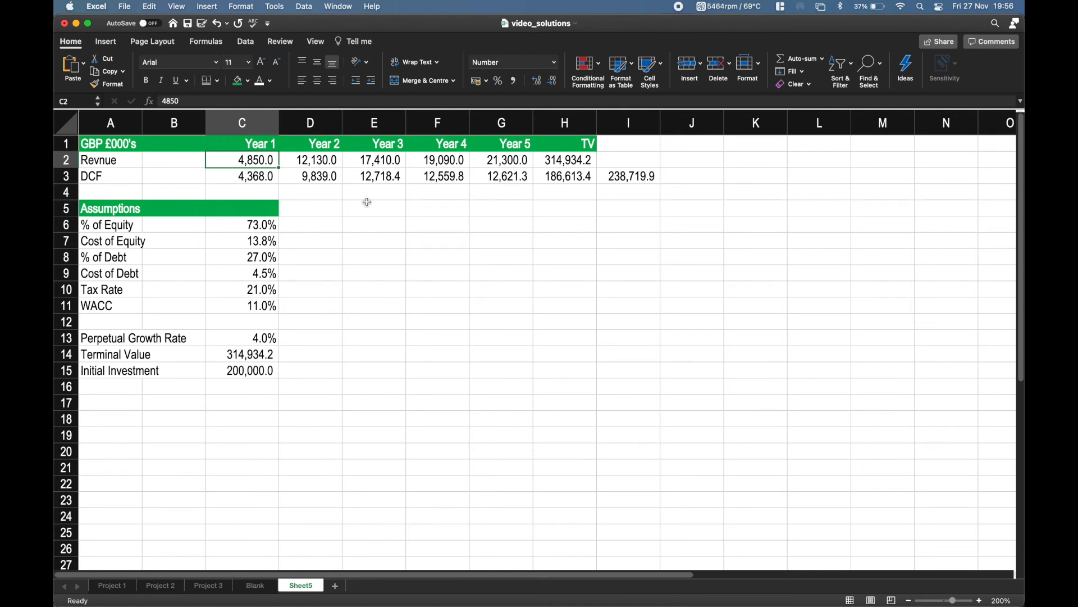
# Colour the Year 1 to Year 5 revenue figures in C2:G2 with the recently used blue font.
pyautogui.hotkey('ctrl', 'shift', 'Right')
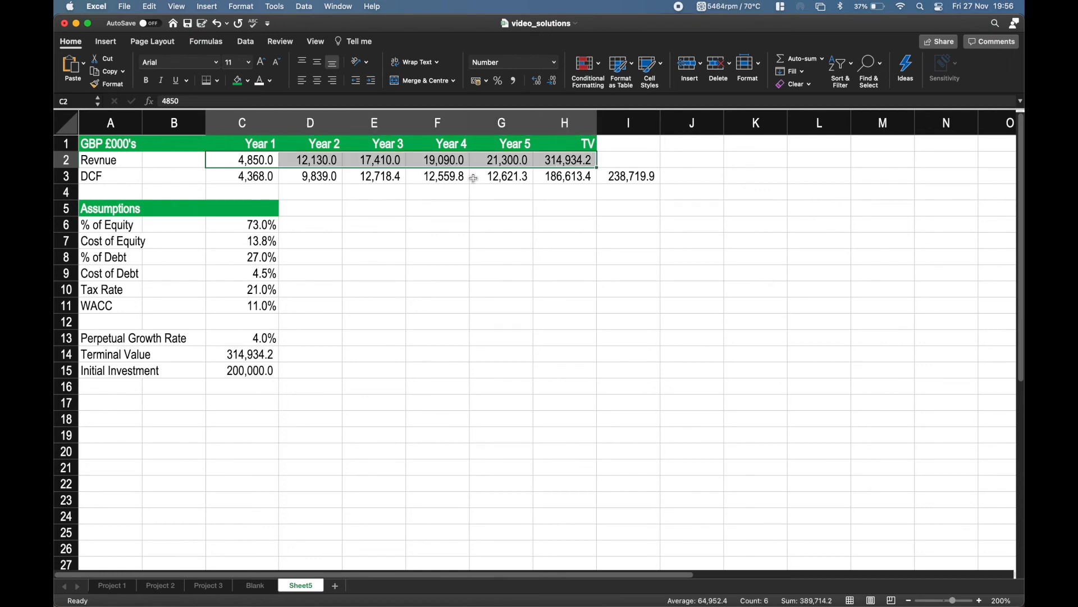
pyautogui.hotkey('shift', 'Left')
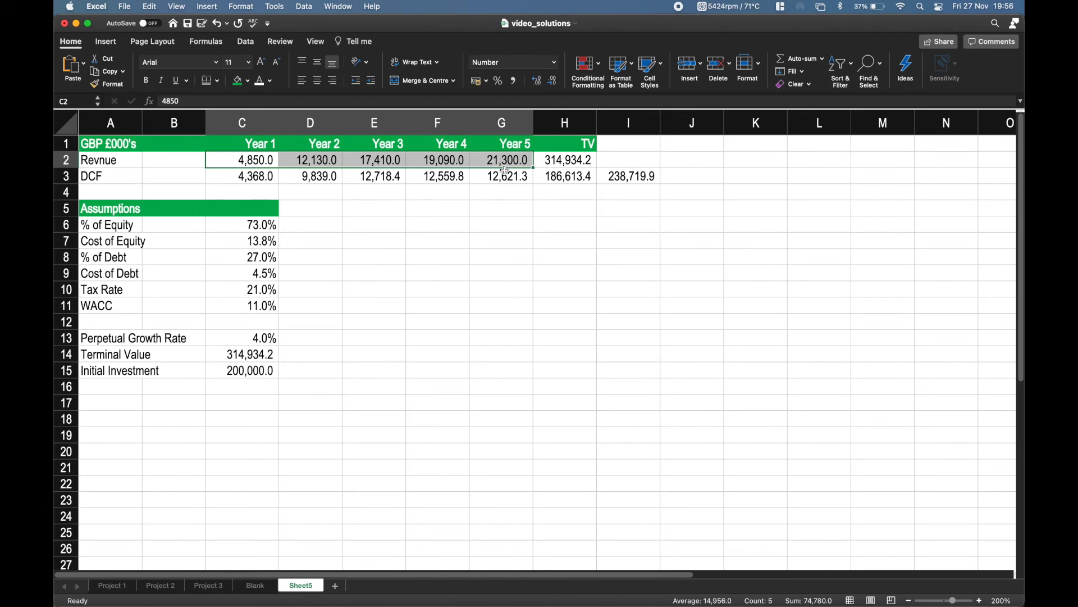
pyautogui.click(271, 81)
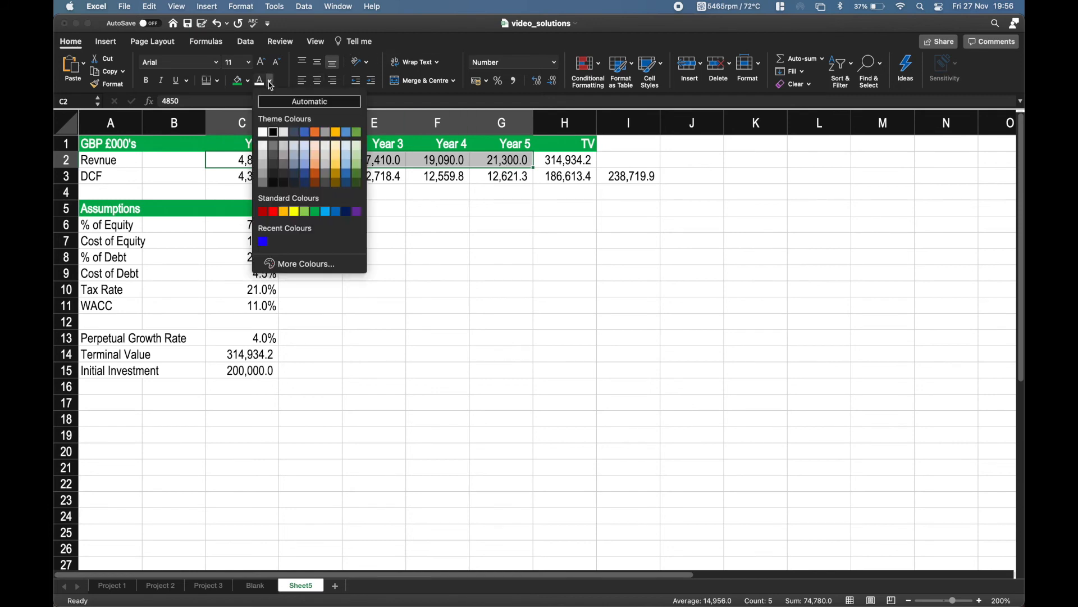
pyautogui.click(264, 243)
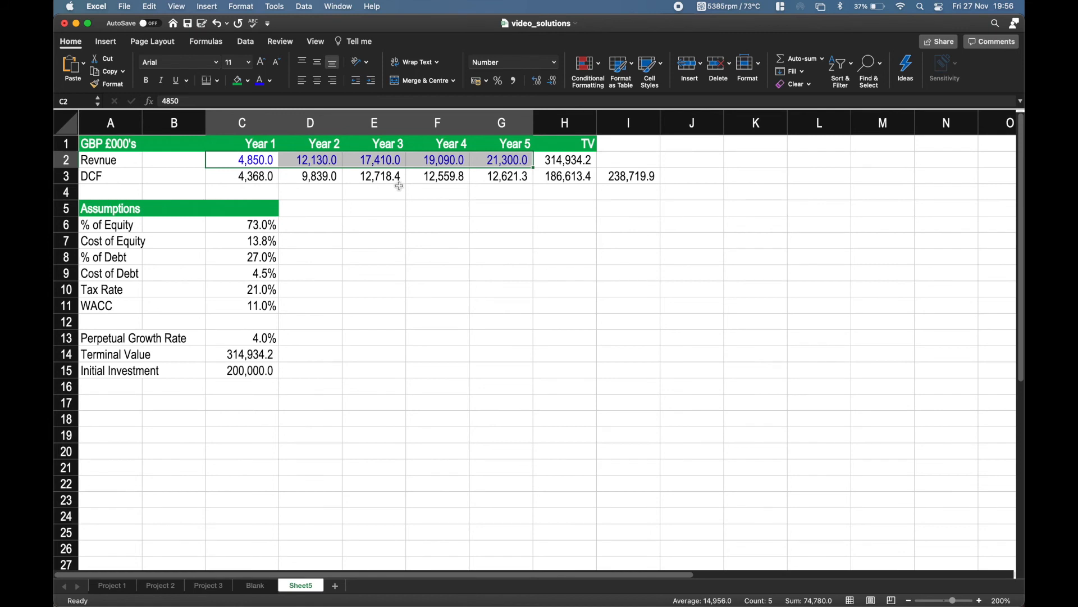
# Apply the same blue font to the assumption inputs in C6:C10, from % of Equity through Tax Rate.
pyautogui.press('Down')
pyautogui.press('Down')
pyautogui.press('Down')
pyautogui.press('Down')
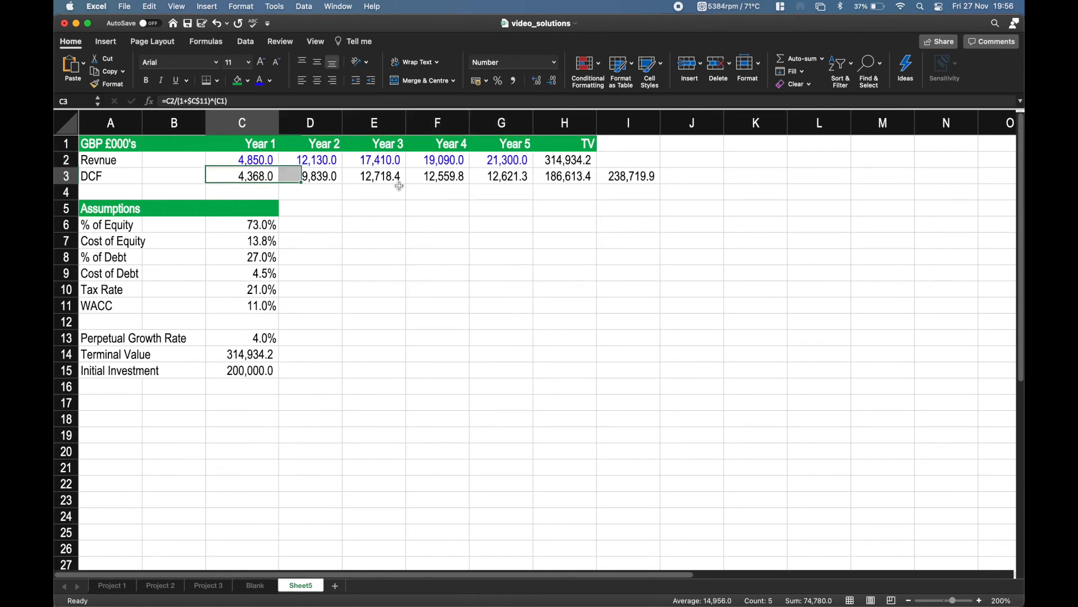
pyautogui.hotkey('shift', 'Down')
pyautogui.hotkey('shift', 'Down')
pyautogui.hotkey('shift', 'Down')
pyautogui.hotkey('shift', 'Down')
pyautogui.hotkey('shift', 'Down')
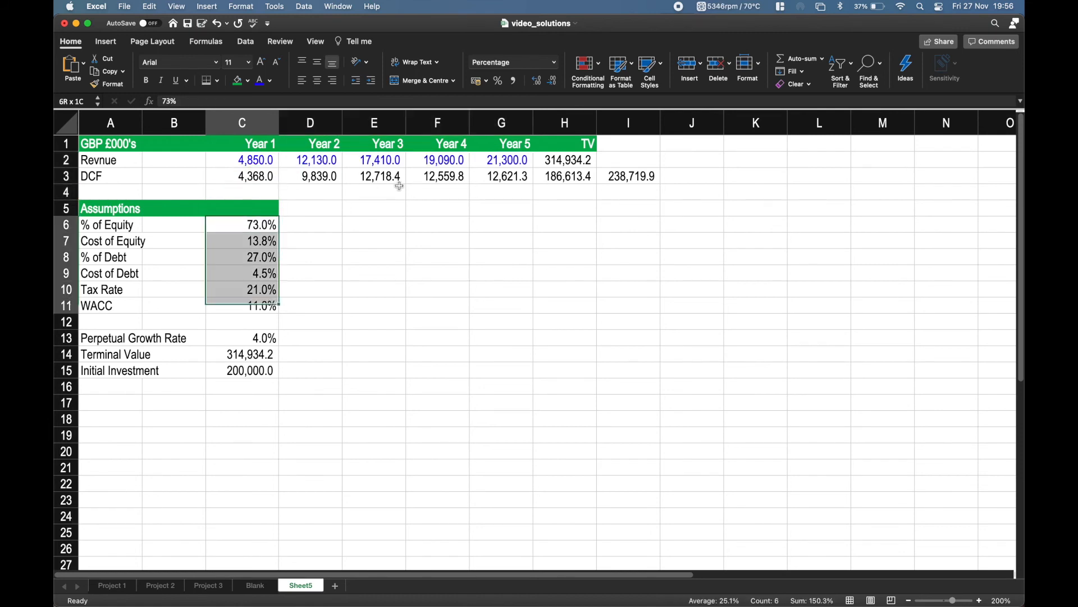
pyautogui.hotkey('shift', 'Up')
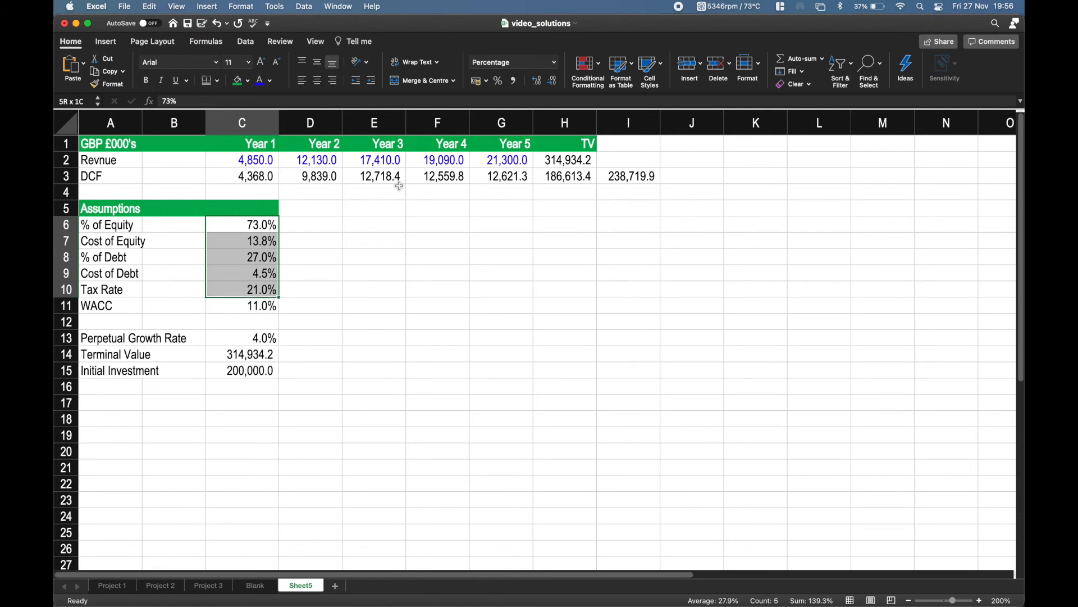
pyautogui.click(261, 83)
# Apply the blue font to the Perpetual Growth Rate in C13 and the Initial Investment in C15.
pyautogui.press('Down')
pyautogui.press('Down')
pyautogui.press('Down')
pyautogui.press('Down')
pyautogui.press('Down')
pyautogui.press('Down')
pyautogui.press('Down')
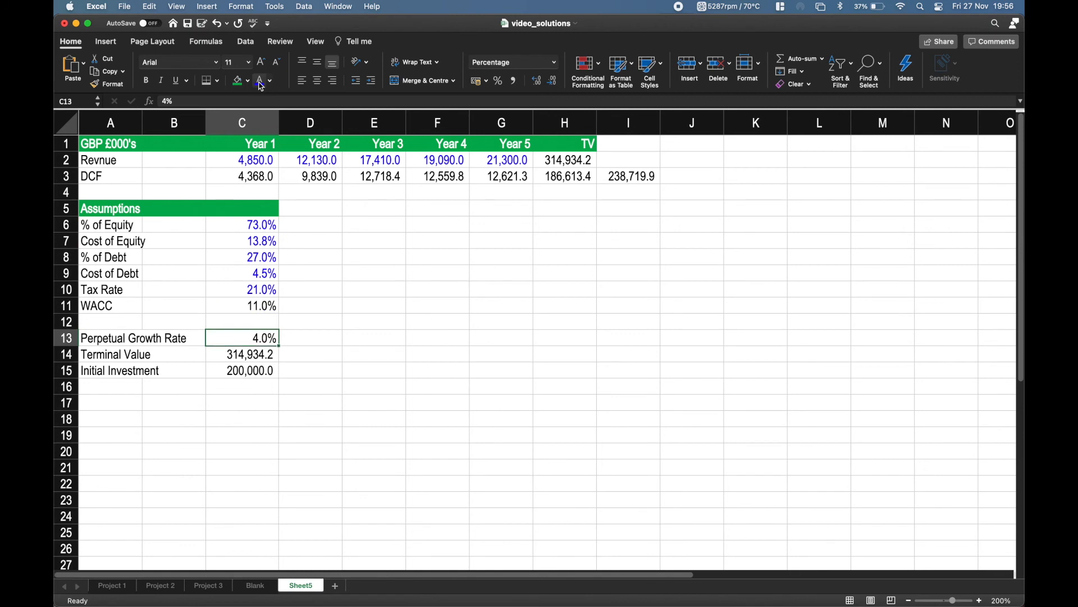
pyautogui.press('Down')
pyautogui.press('Up')
pyautogui.press('Left')
pyautogui.press('Right')
pyautogui.press('Down')
pyautogui.press('Up')
pyautogui.press('Up')
pyautogui.press('Down')
pyautogui.press('Down')
pyautogui.press('Down')
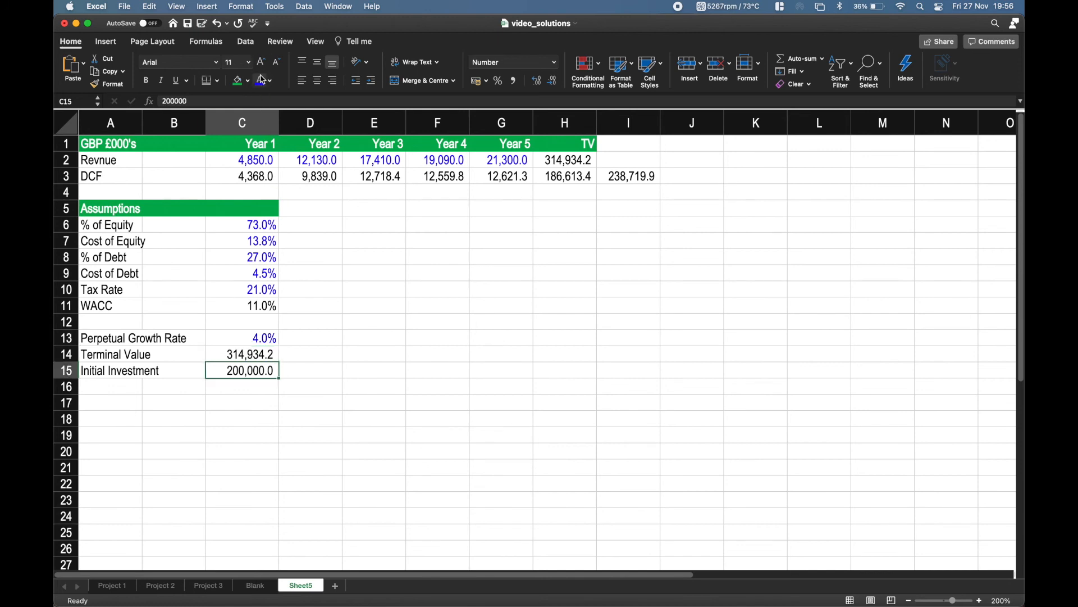
# Review the calculated cells, from WACC in C11 to the DCF row and its total in I3.
pyautogui.press('Up')
pyautogui.press('Up')
pyautogui.press('Up')
pyautogui.press('Up')
pyautogui.press('Up')
pyautogui.press('Up')
pyautogui.press('Up')
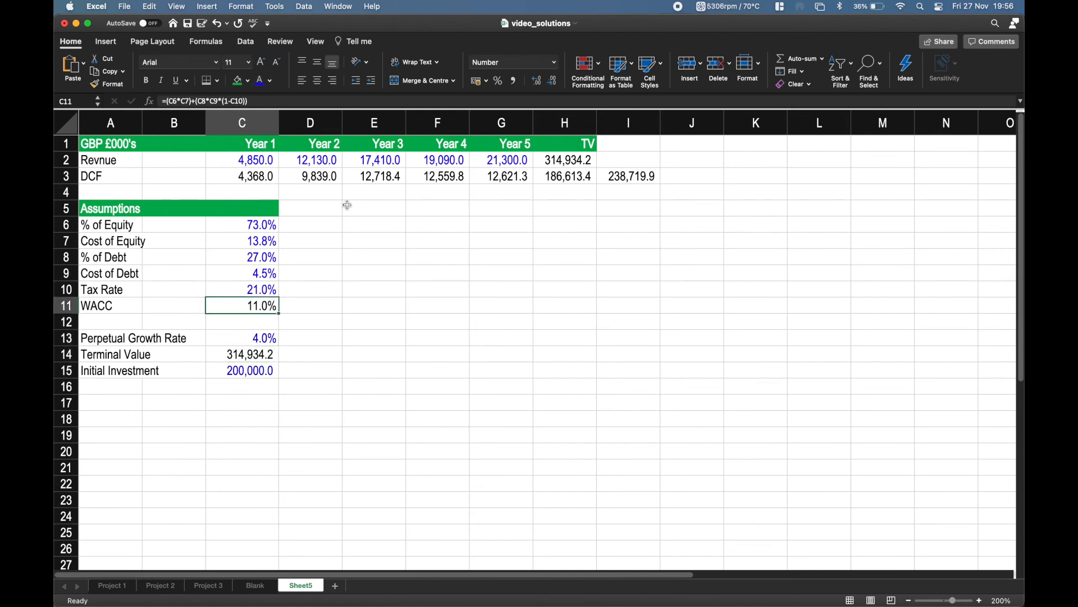
pyautogui.press('Up')
pyautogui.press('Up')
pyautogui.press('Up')
pyautogui.press('Up')
pyautogui.press('Up')
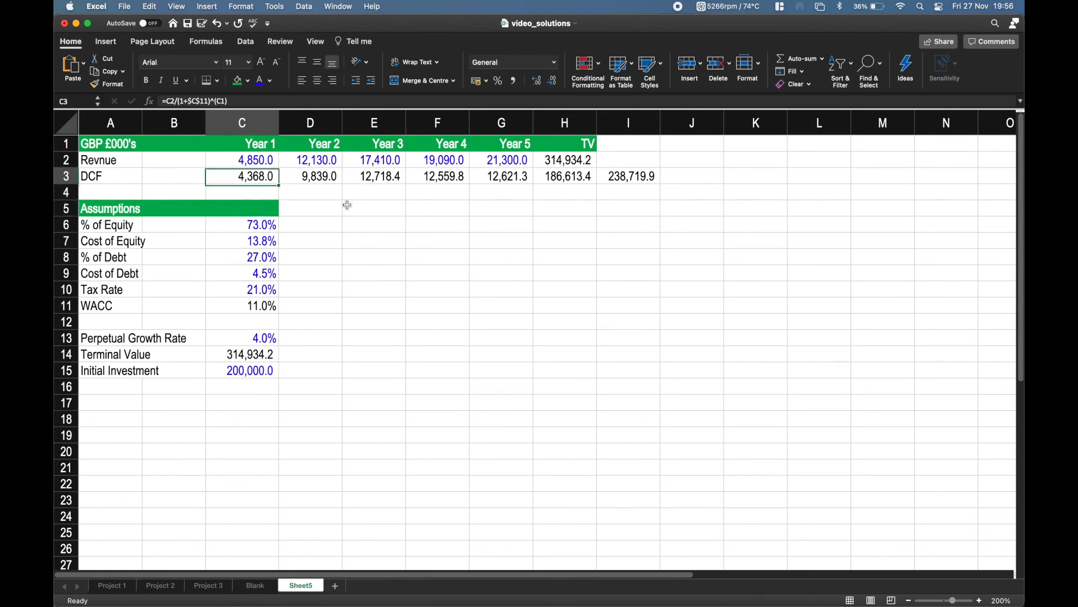
pyautogui.press('Right')
pyautogui.press('Right')
pyautogui.press('Right')
pyautogui.press('Right')
pyautogui.press('Right')
pyautogui.press('Right')
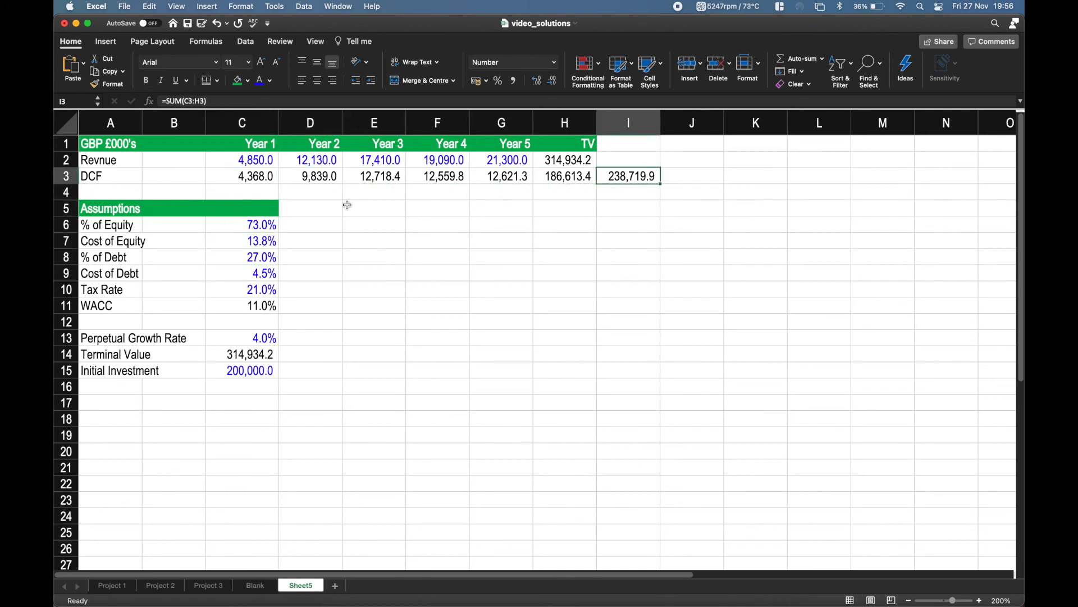
pyautogui.press('Left')
pyautogui.press('Right')
# Add a conditional format to the DCF total in I3: green fill with dark green text when greater than $C$15.
pyautogui.click(629, 240)
pyautogui.click(628, 182)
pyautogui.click(599, 73)
pyautogui.moveTo(635, 88)
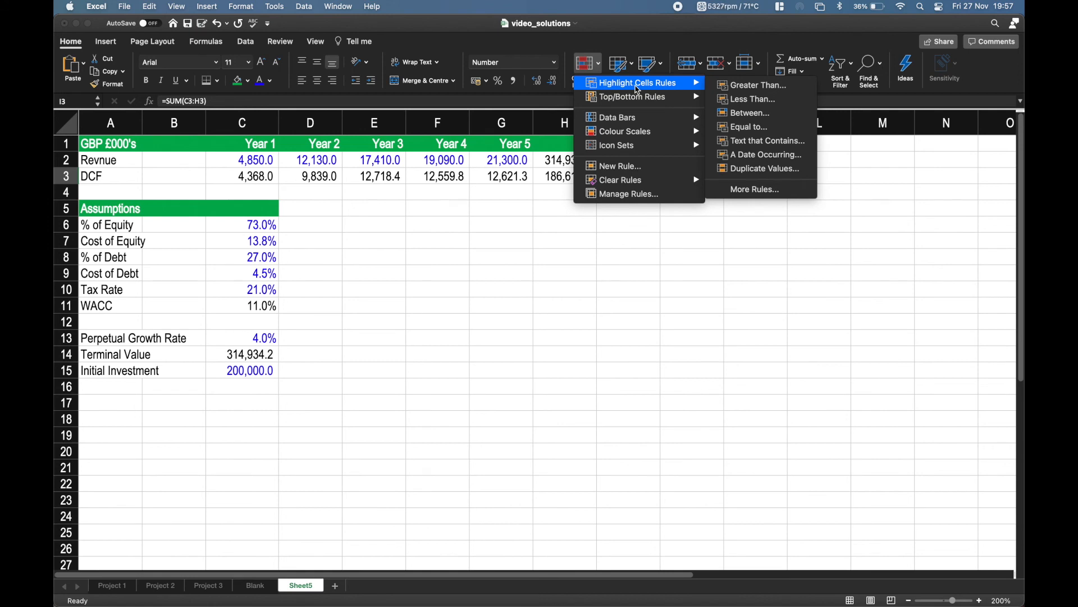
pyautogui.click(743, 87)
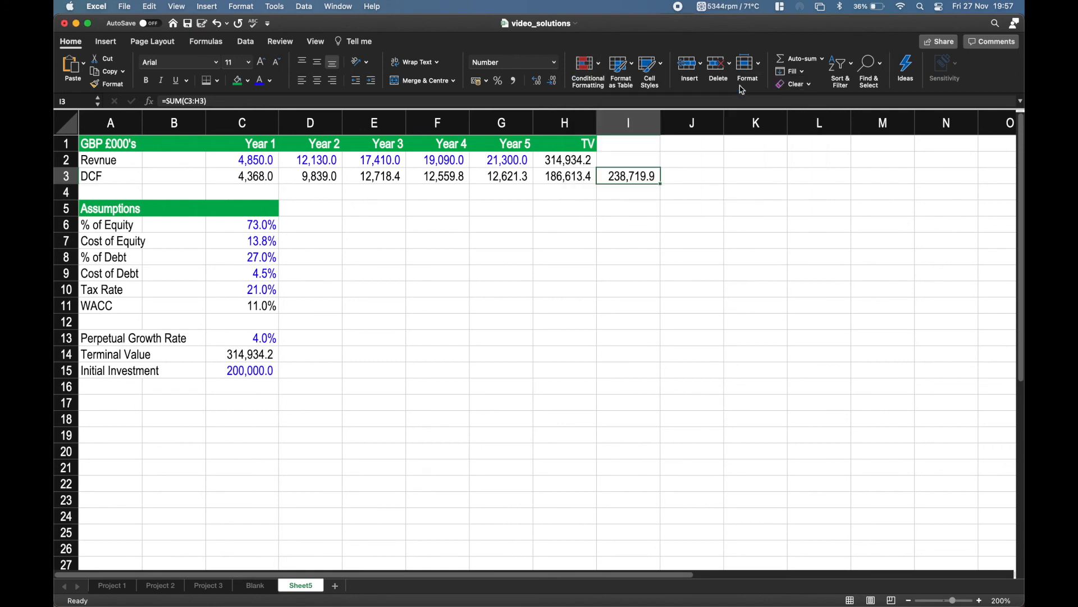
pyautogui.click(246, 371)
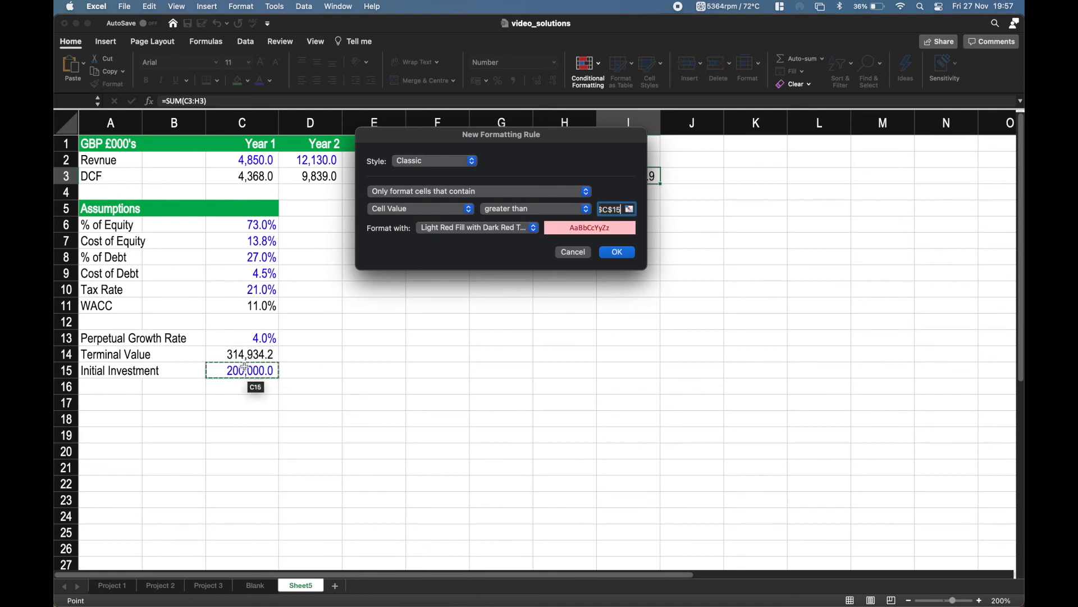
pyautogui.click(527, 231)
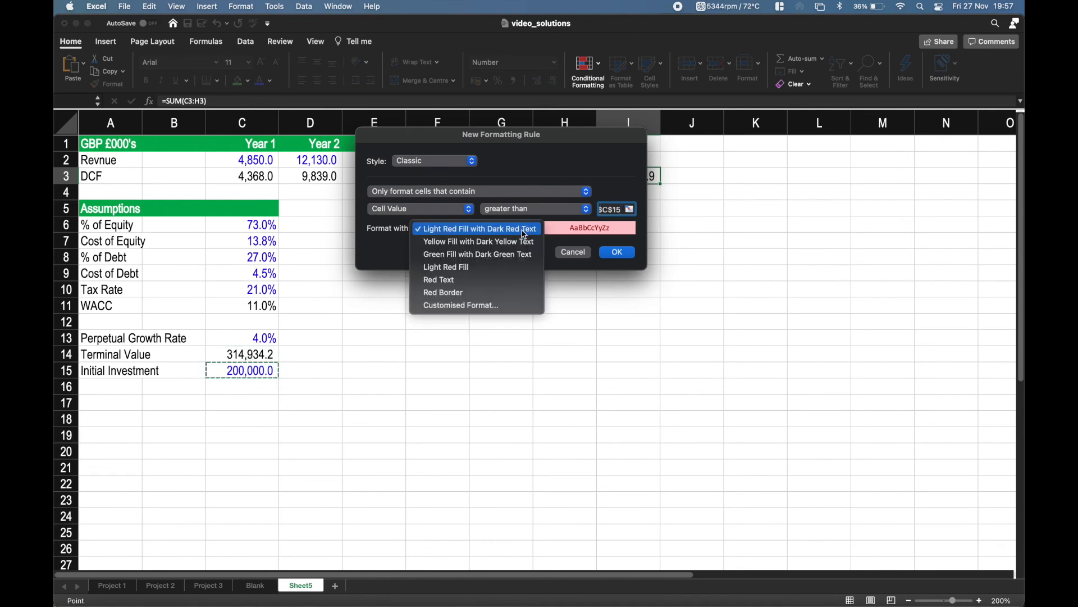
pyautogui.click(483, 255)
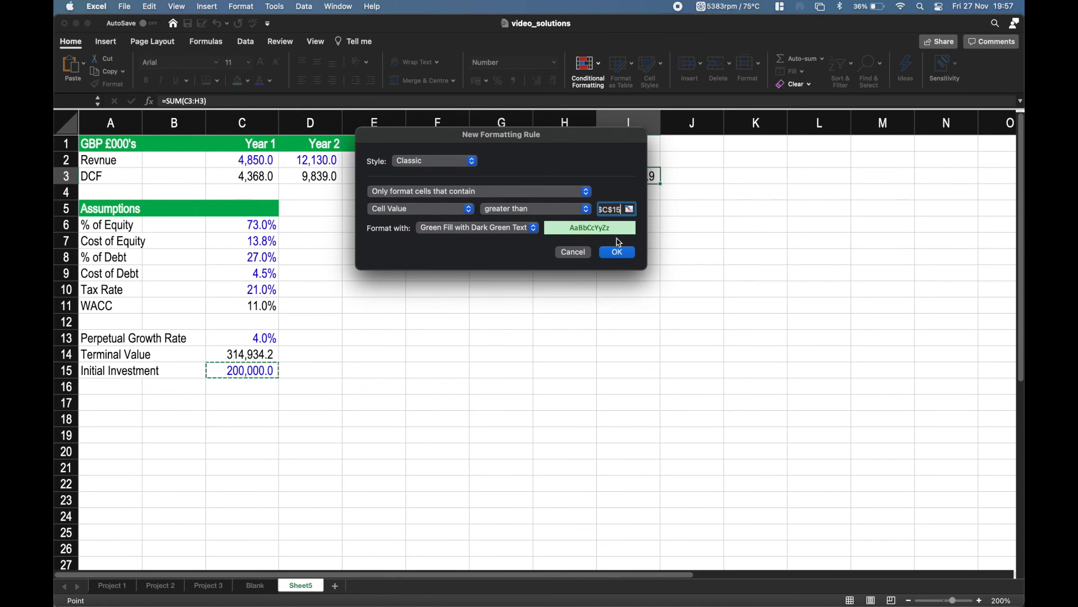
pyautogui.click(618, 253)
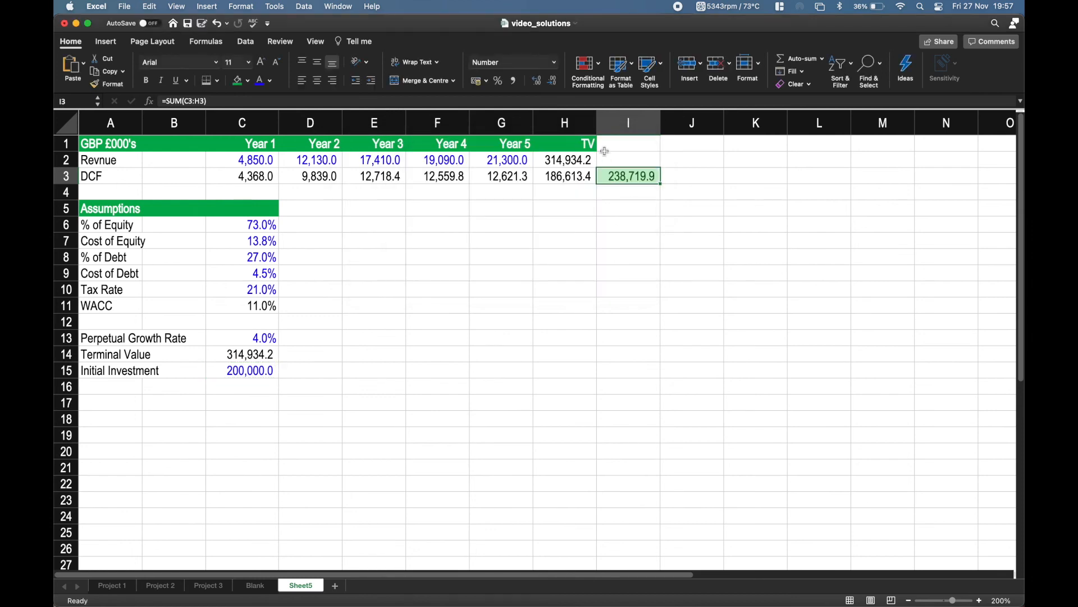
# Add a second rule to I3: light red fill with dark red text when the value is less than $C$15.
pyautogui.click(588, 63)
pyautogui.moveTo(625, 106)
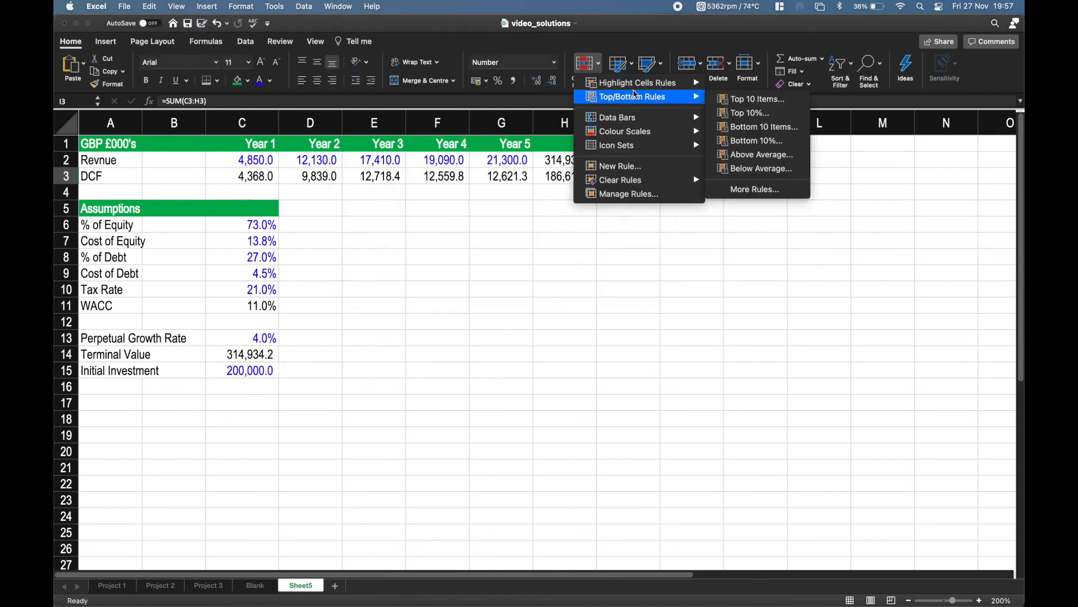
pyautogui.moveTo(640, 82)
pyautogui.click(740, 98)
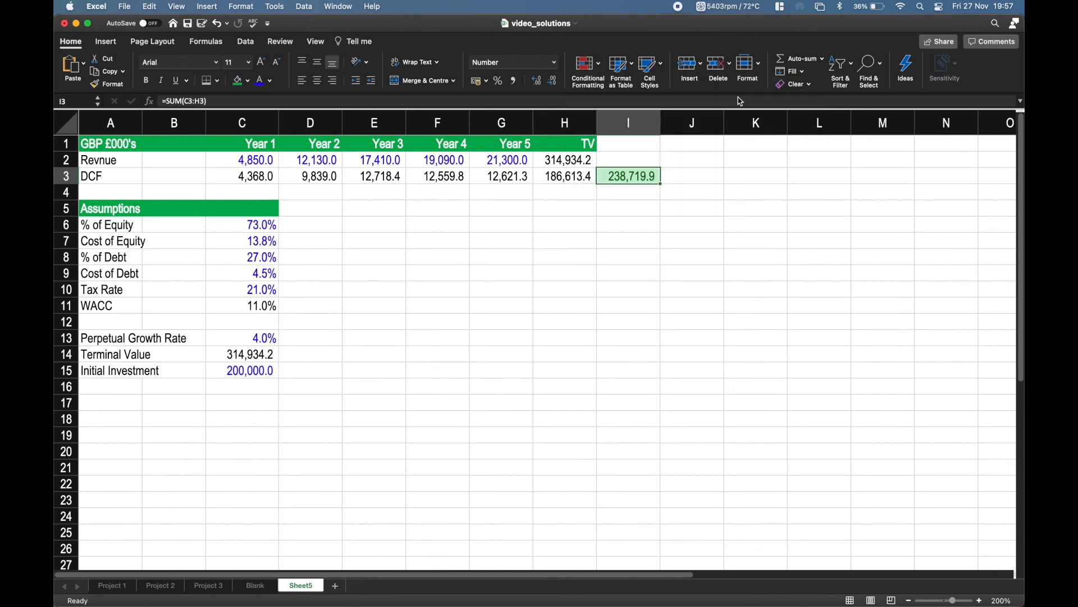
pyautogui.click(255, 371)
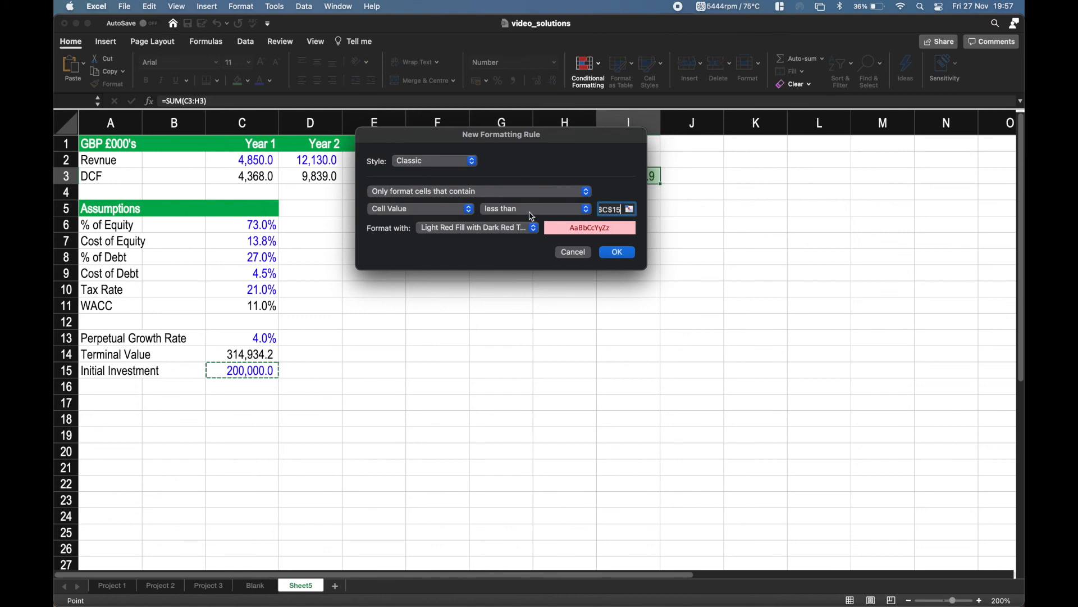
pyautogui.moveTo(572, 137); pyautogui.dragTo(632, 240)
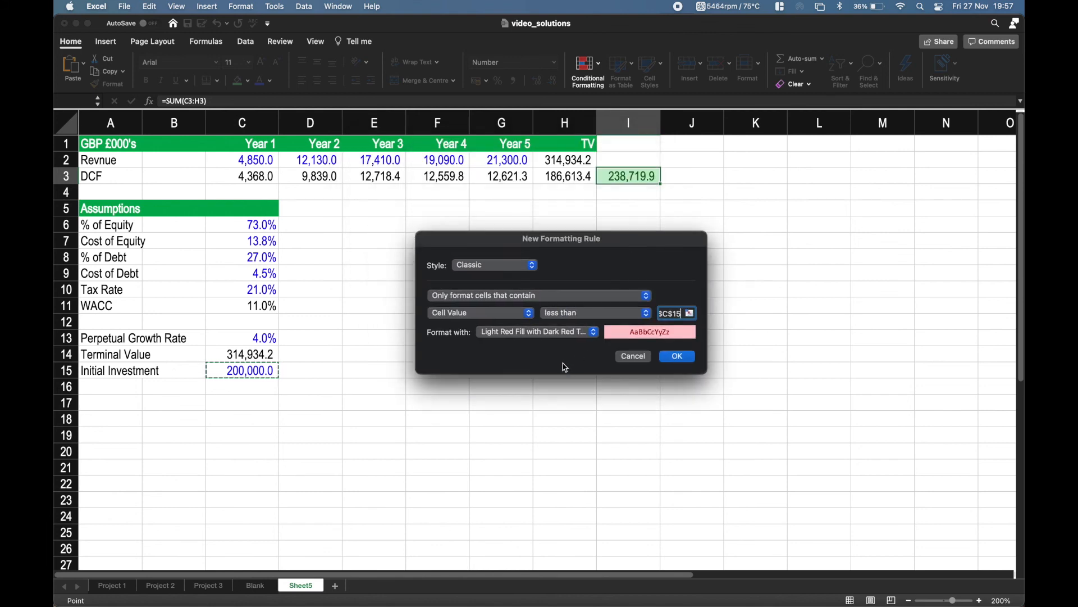
pyautogui.click(675, 357)
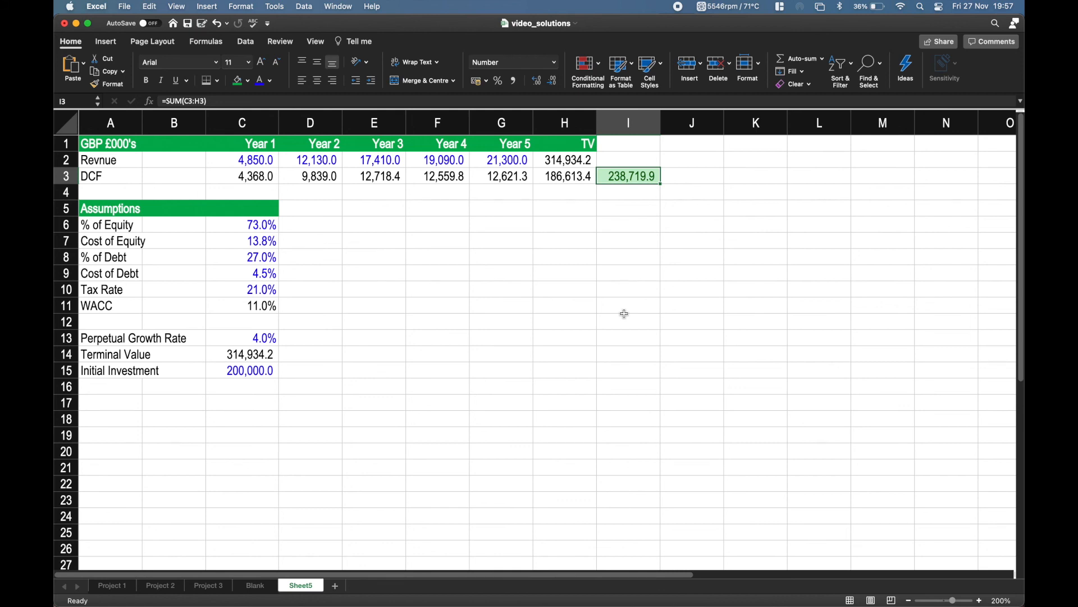
# Test the highlight rules by setting the Initial Investment in C15 to 400000, and undo that change.
pyautogui.click(259, 371)
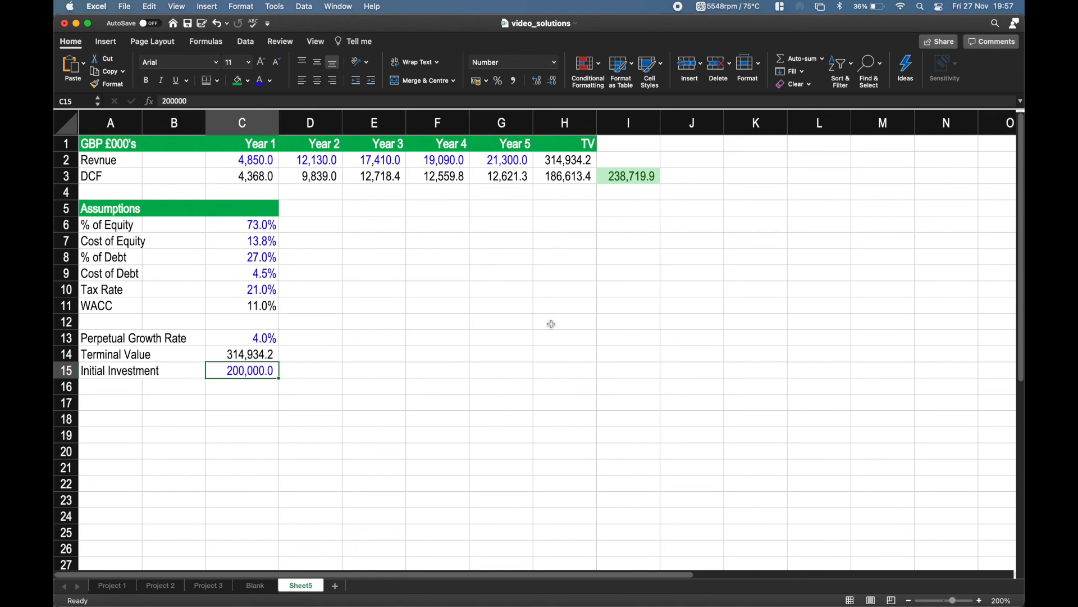
pyautogui.write('400')
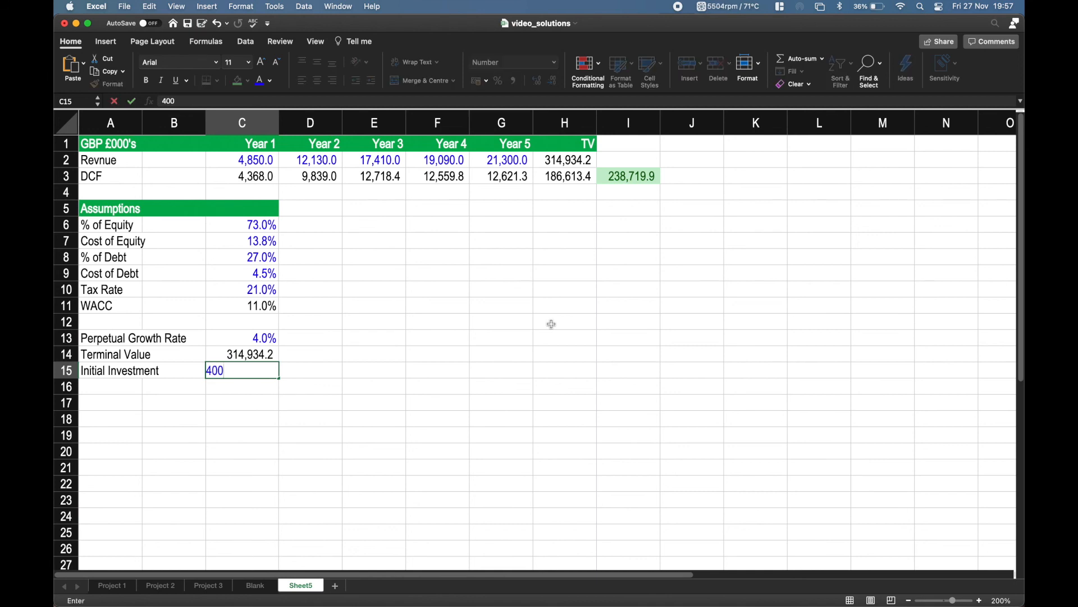
pyautogui.write('00')
pyautogui.press('Return')
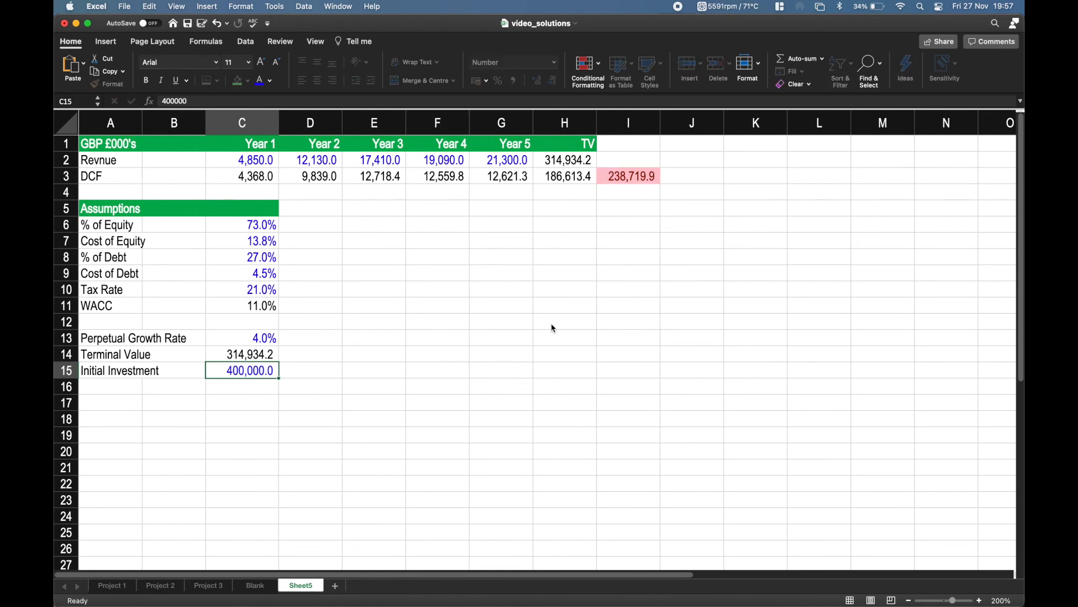
pyautogui.click(631, 178)
pyautogui.click(514, 352)
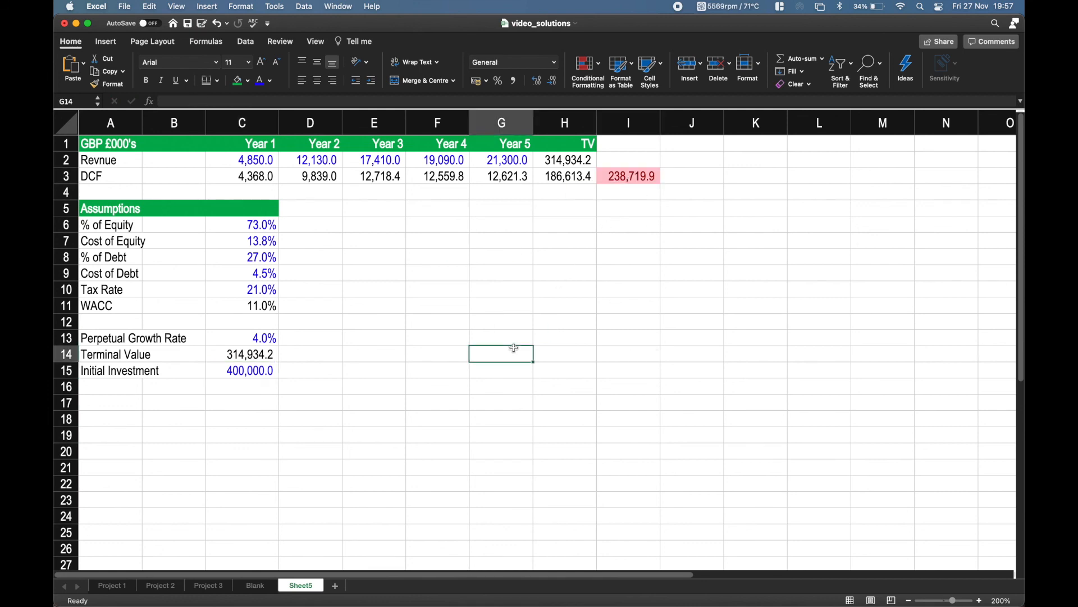
pyautogui.press('super+z')
# Hide the worksheet's gridlines.
pyautogui.press('Up')
pyautogui.press('Up')
pyautogui.press('Up')
pyautogui.press('Up')
pyautogui.press('Up')
pyautogui.press('Up')
pyautogui.press('Up')
pyautogui.press('Up')
pyautogui.press('Up')
pyautogui.press('Up')
pyautogui.press('Up')
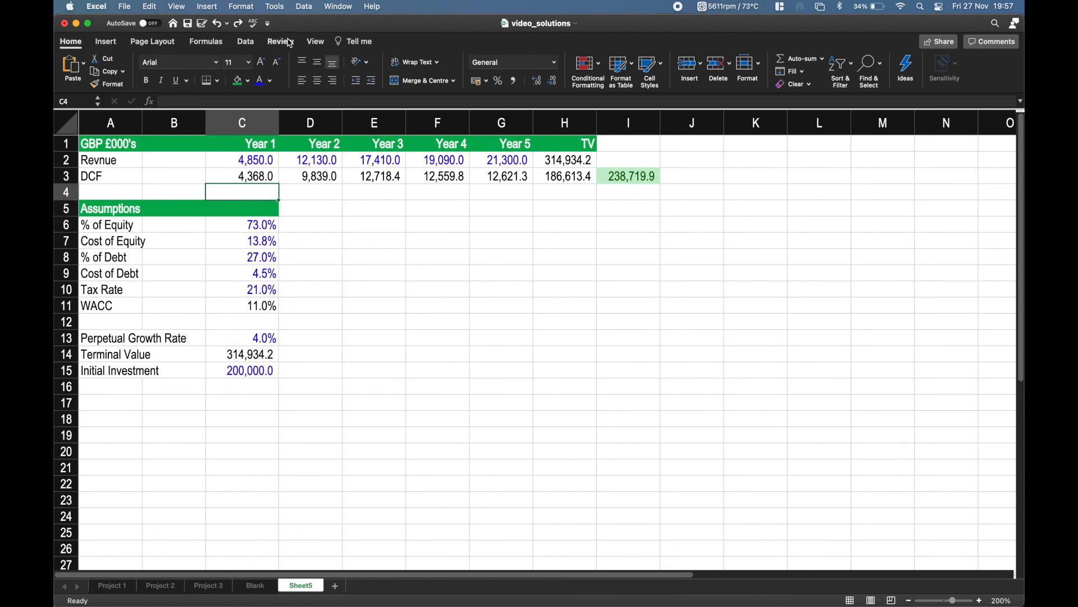
pyautogui.click(316, 42)
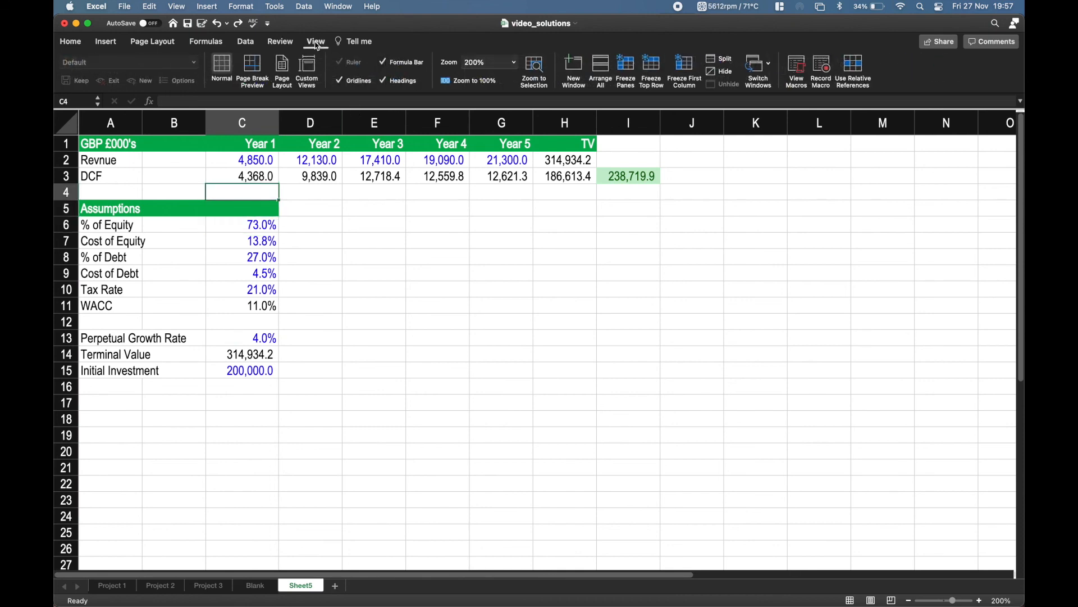
pyautogui.click(339, 80)
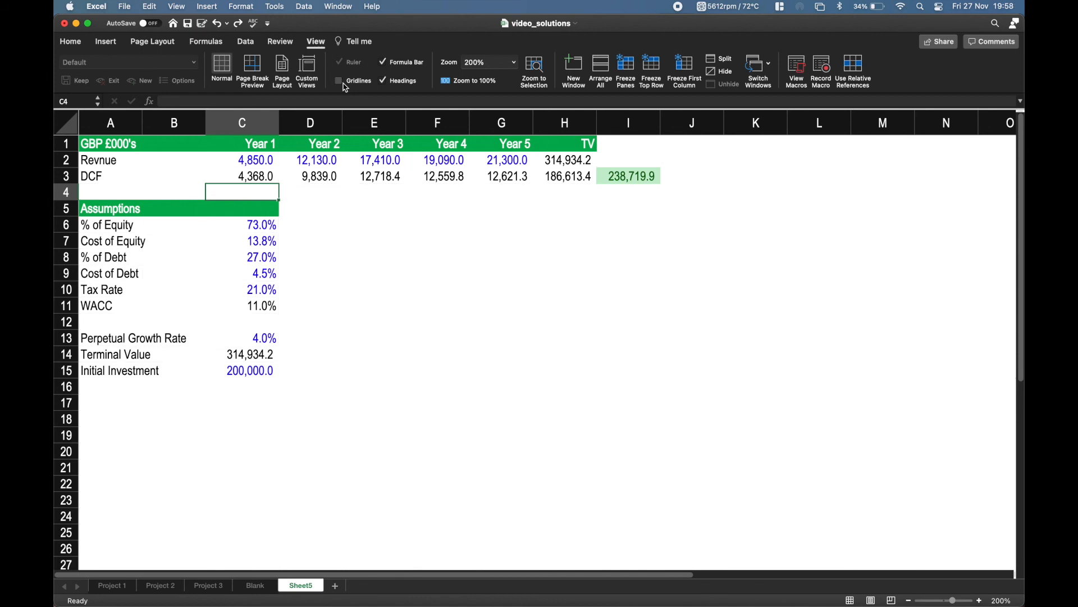
pyautogui.click(625, 403)
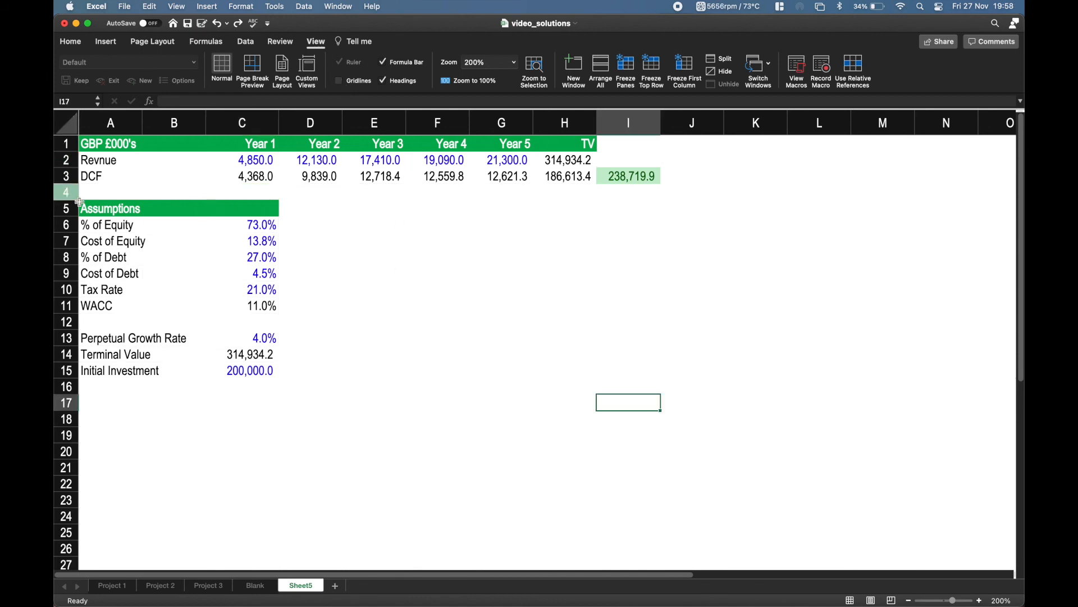
# Make the whole DCF row A3:I3 bold, including the total.
pyautogui.click(118, 179)
pyautogui.moveTo(118, 178); pyautogui.dragTo(632, 178)
pyautogui.click(66, 42)
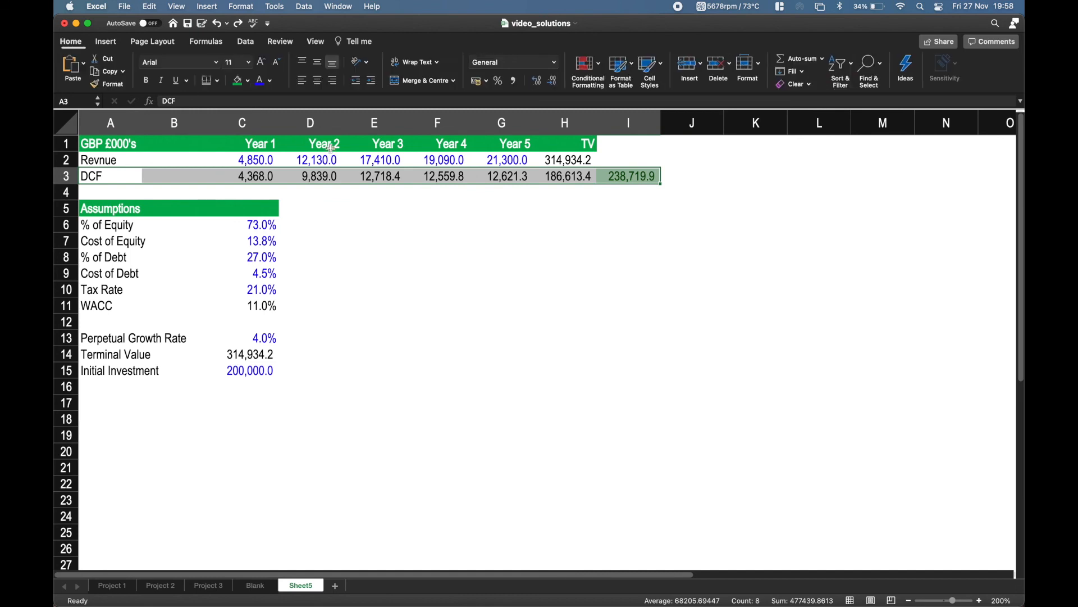
pyautogui.press('super+b')
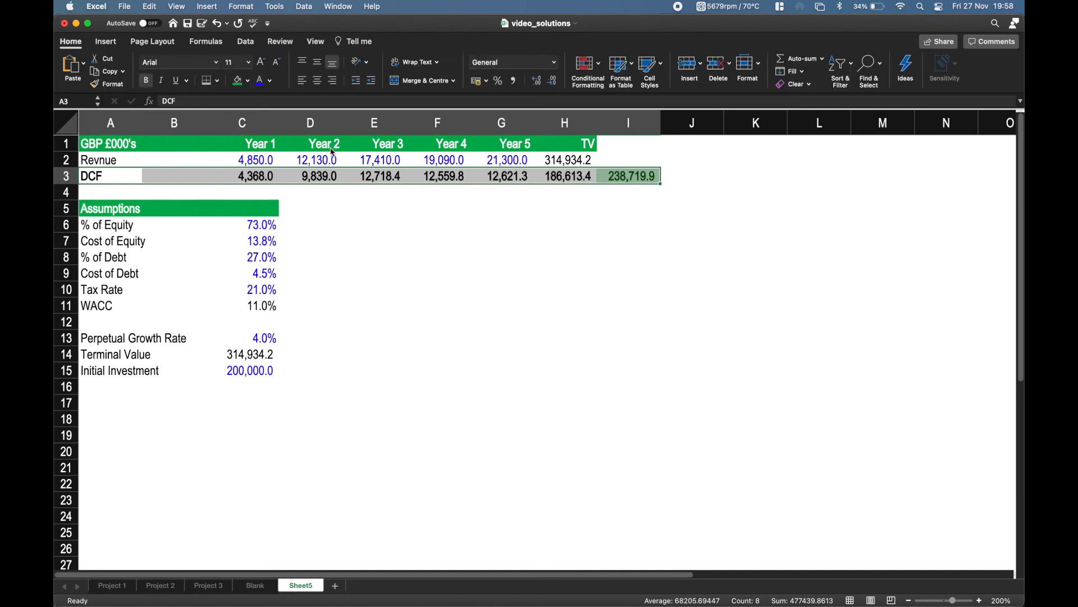
pyautogui.press('Up')
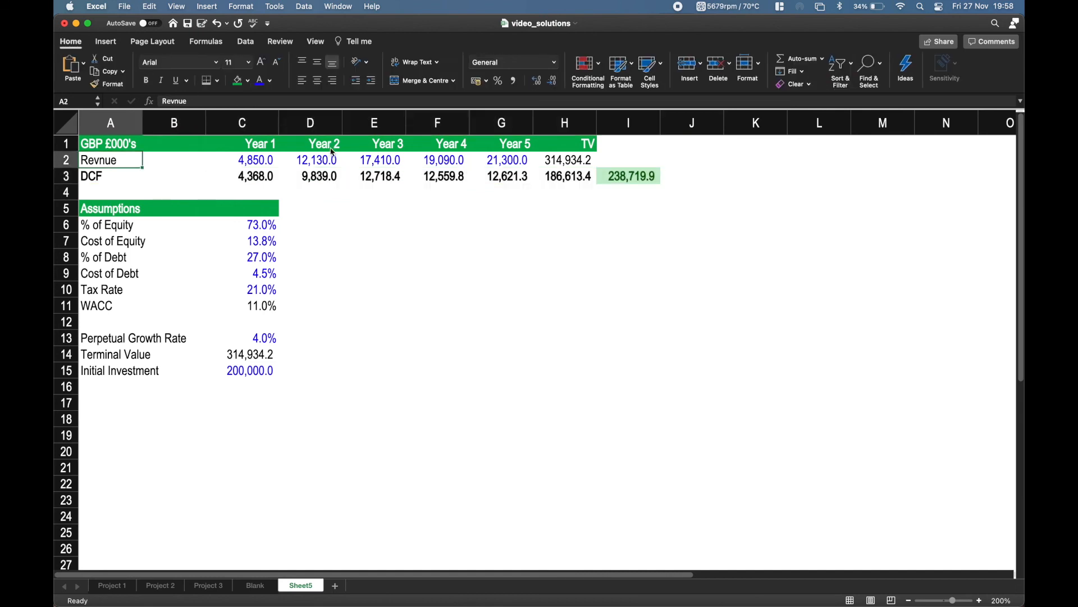
# Add a bottom border to the DCF total in I3.
pyautogui.click(645, 176)
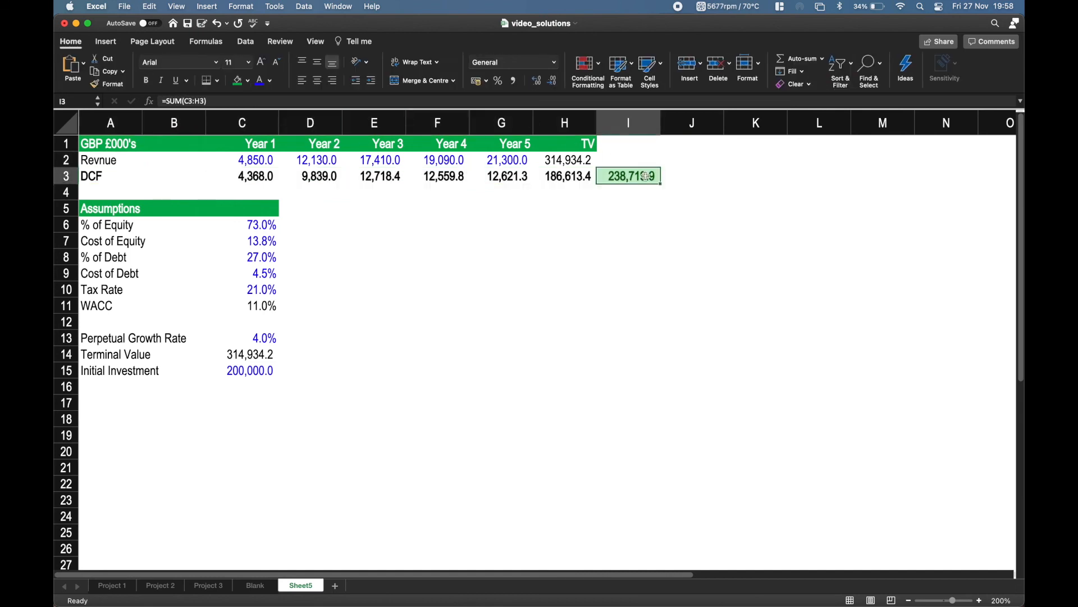
pyautogui.click(210, 81)
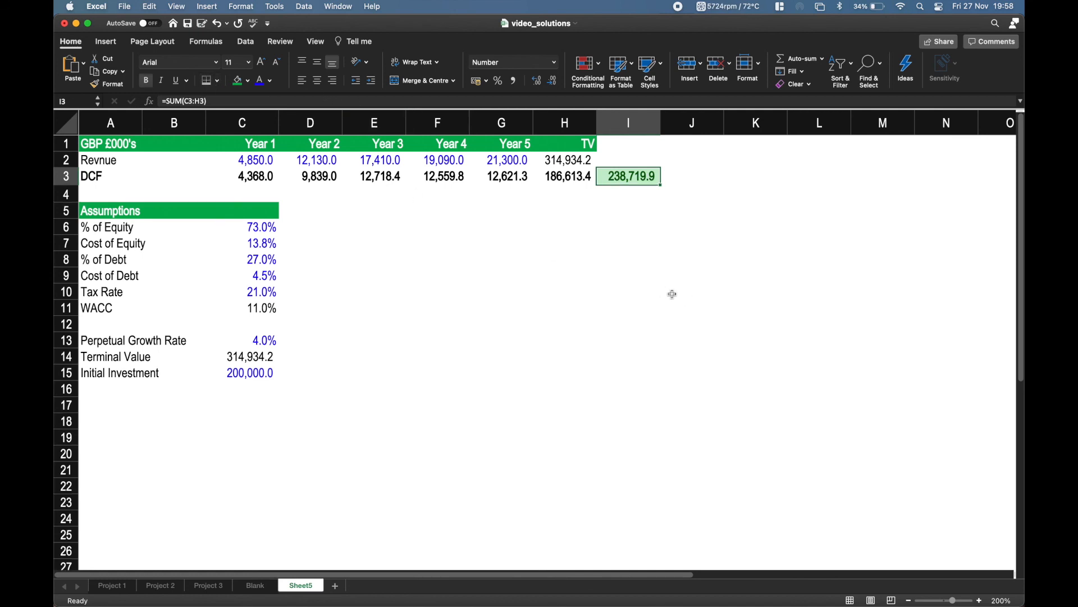
pyautogui.click(646, 289)
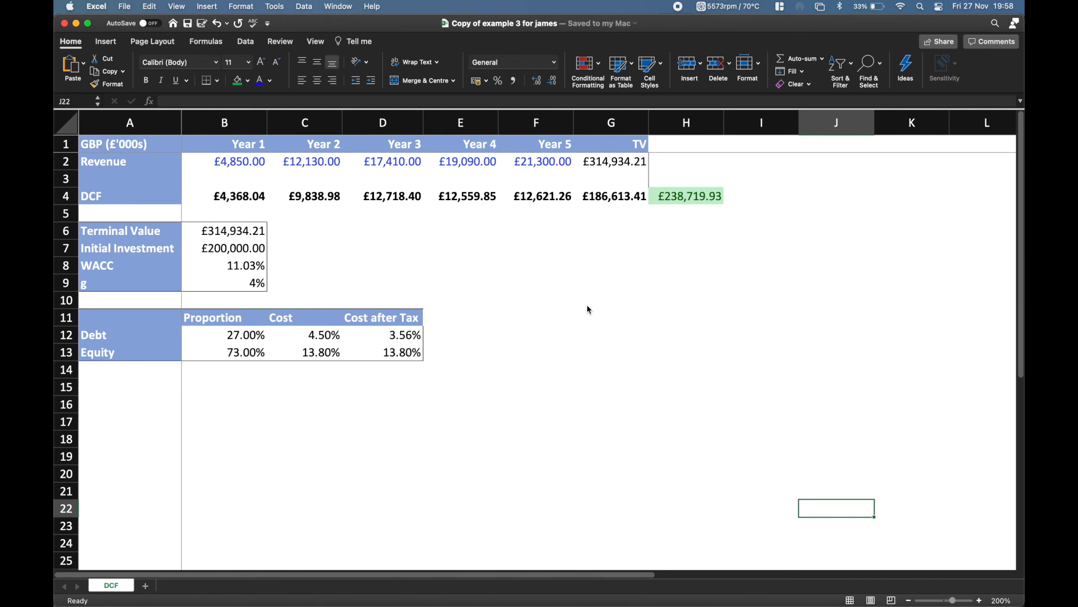
# Examine the example DCF workbook's debt and equity table, and how its header row and label column behave while moving around the sheet.
pyautogui.moveTo(127, 318); pyautogui.dragTo(372, 355)
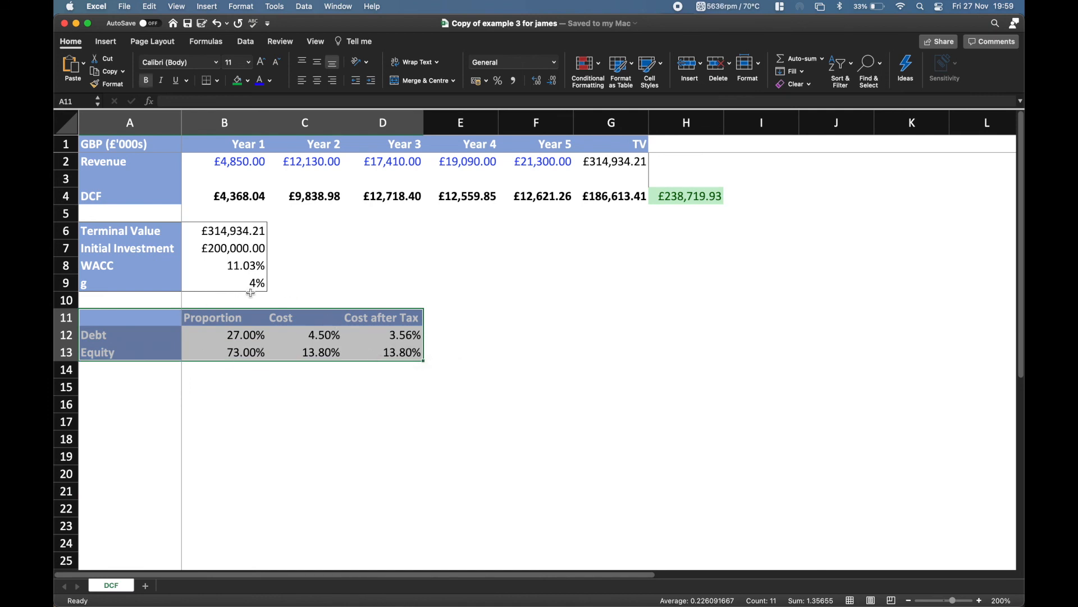
pyautogui.click(437, 387)
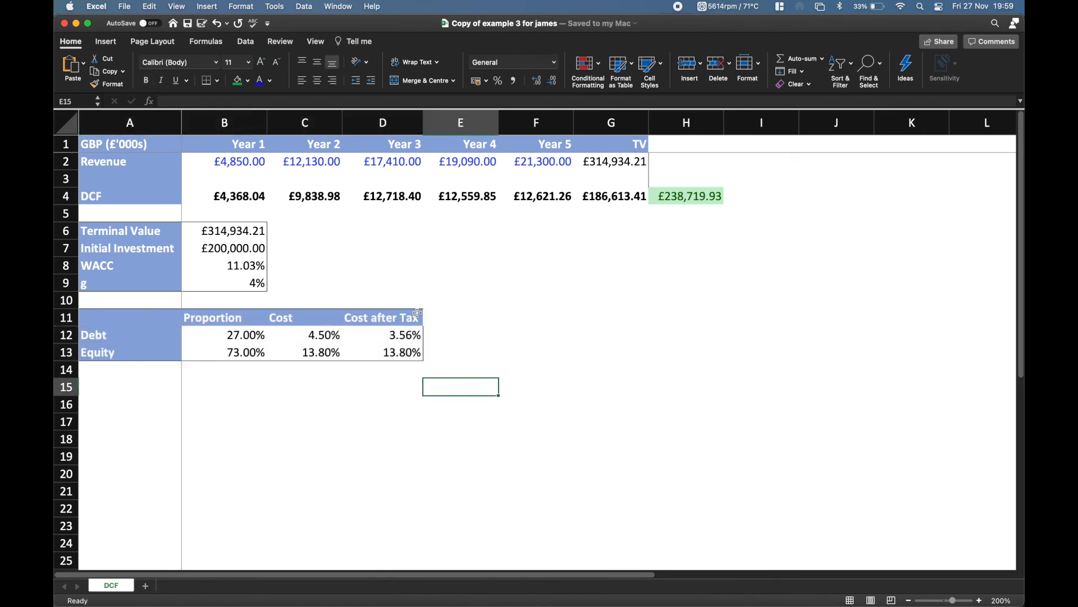
pyautogui.hscroll(3, 328, 268)
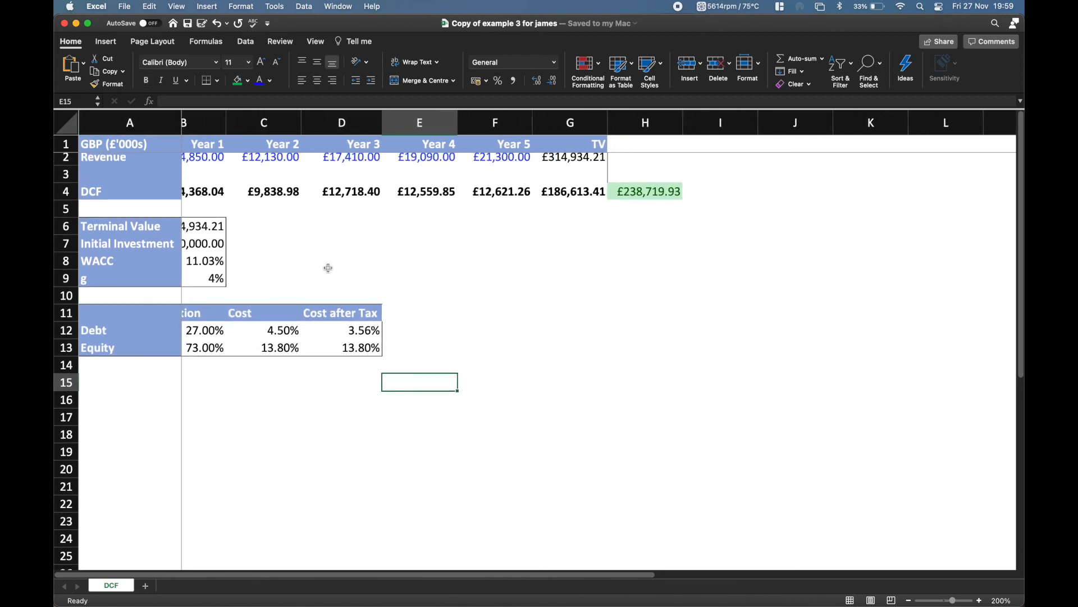
pyautogui.hscroll(4, 328, 268)
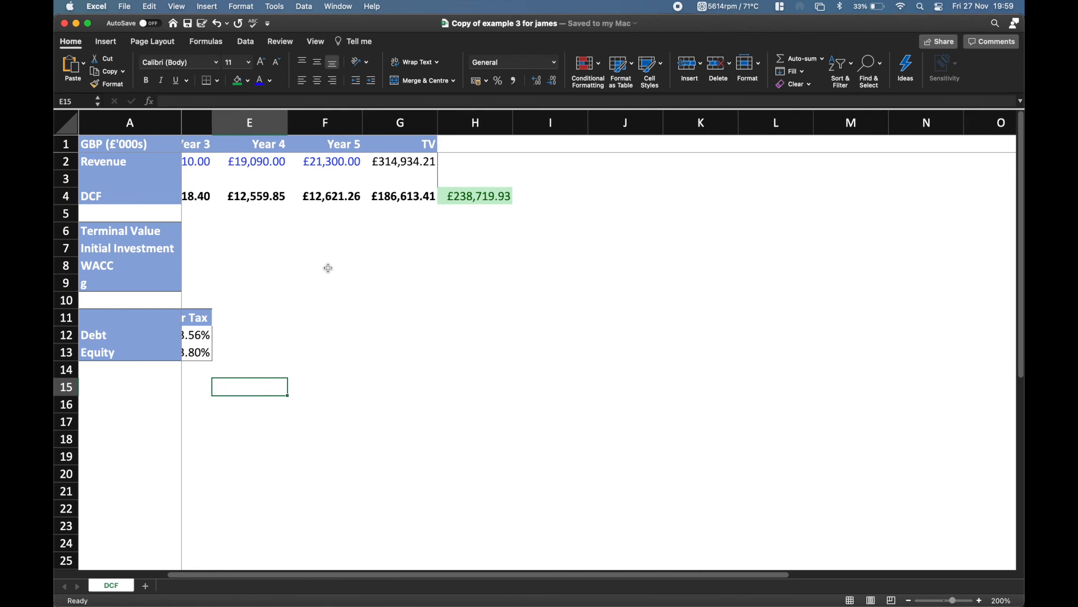
pyautogui.scroll(-2, 328, 268)
pyautogui.scroll(-5, 328, 268)
pyautogui.hscroll(-4, 329, 268)
pyautogui.scroll(5, 328, 267)
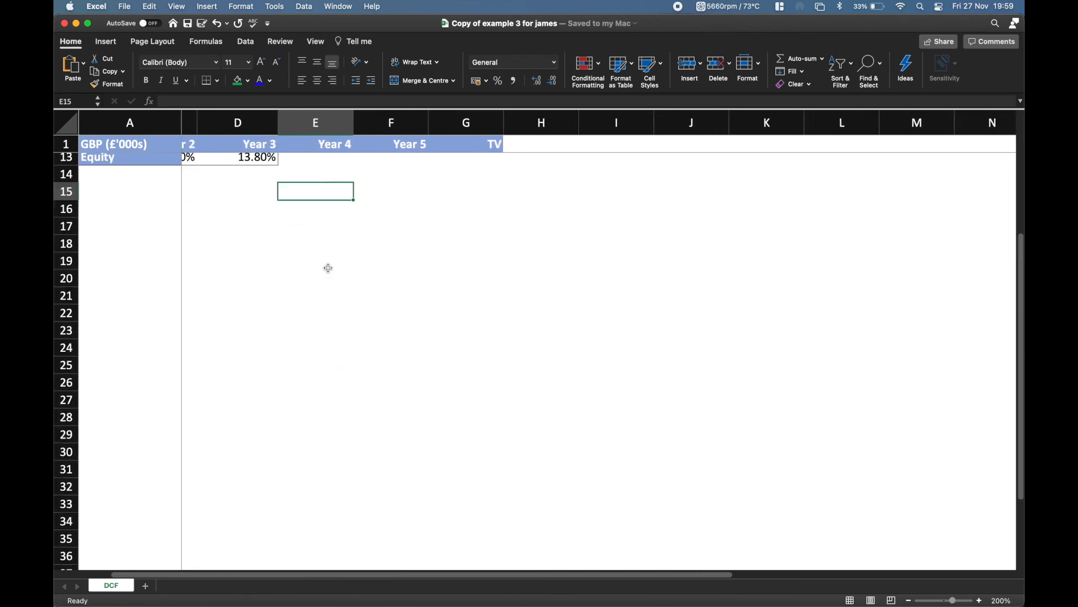
pyautogui.scroll(2, 328, 268)
pyautogui.hscroll(-2, 328, 268)
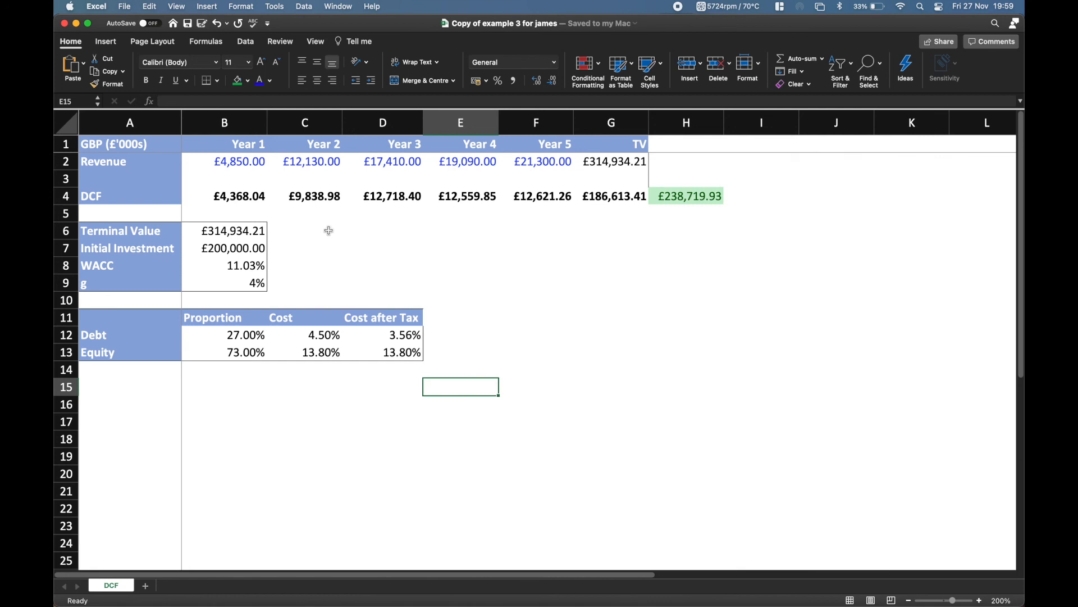
# Switch back to the video_solutions workbook.
pyautogui.moveTo(57, 447)
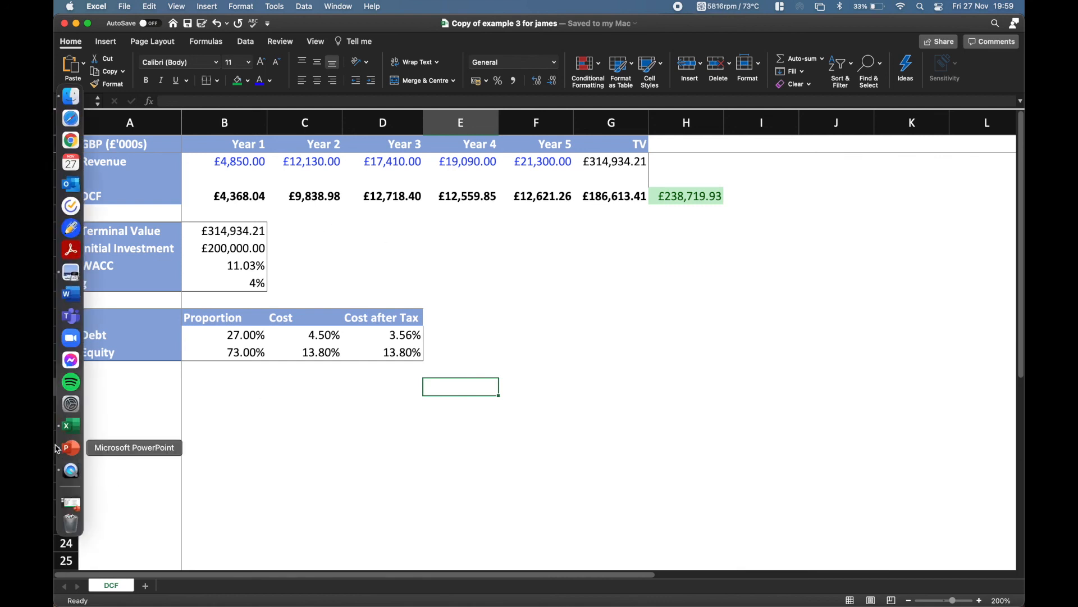
pyautogui.rightClick(62, 431)
pyautogui.click(138, 431)
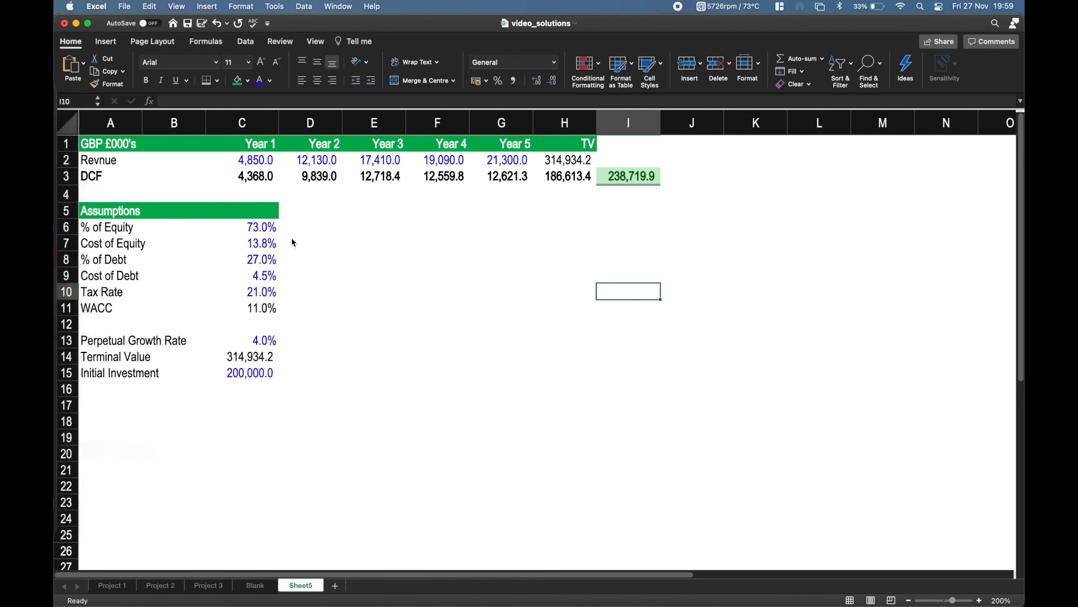
# Freeze the panes at C2 so header row 1 and label columns A:B stay in place.
pyautogui.click(248, 162)
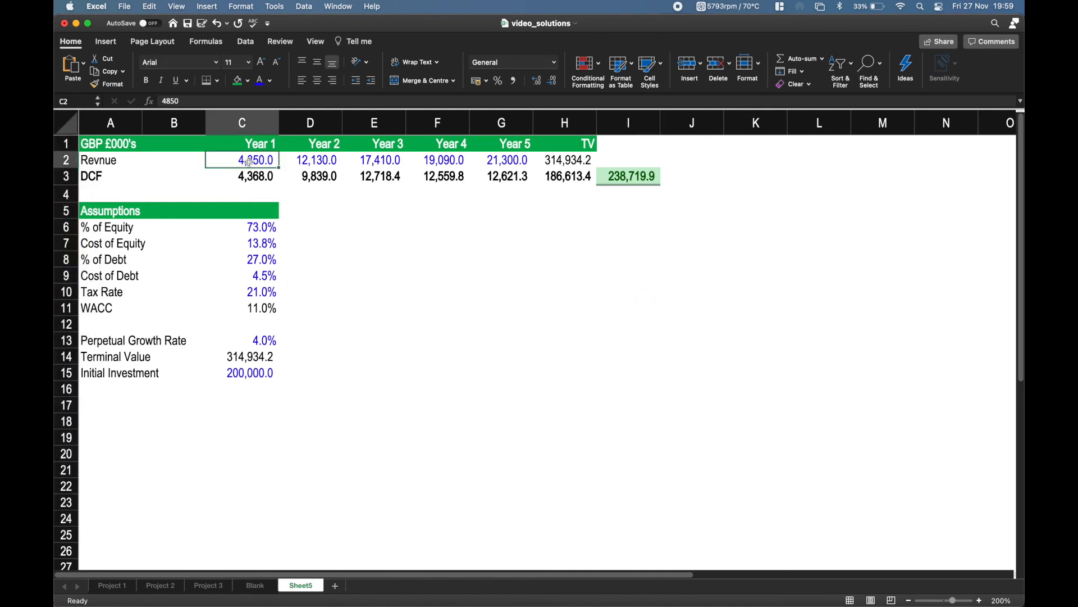
pyautogui.press('Left')
pyautogui.press('Left')
pyautogui.press('Right')
pyautogui.press('Right')
pyautogui.press('Right')
pyautogui.press('Up')
pyautogui.press('Left')
pyautogui.press('Down')
pyautogui.click(315, 42)
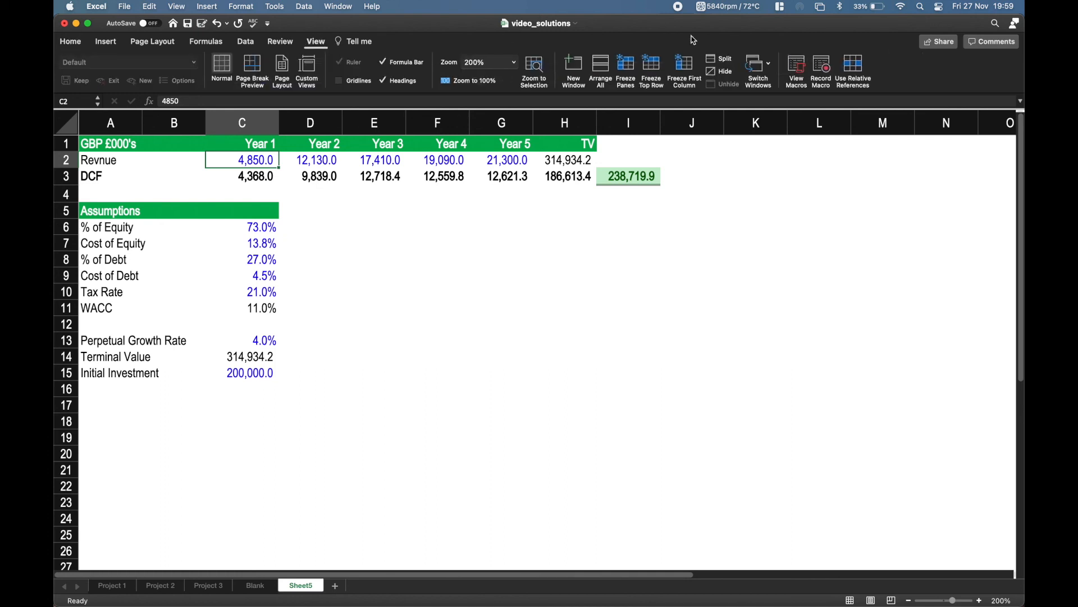
pyautogui.click(626, 68)
# Check the frozen header row and label columns by moving across and down the sheet and back.
pyautogui.click(458, 244)
pyautogui.hscroll(3, 462, 247)
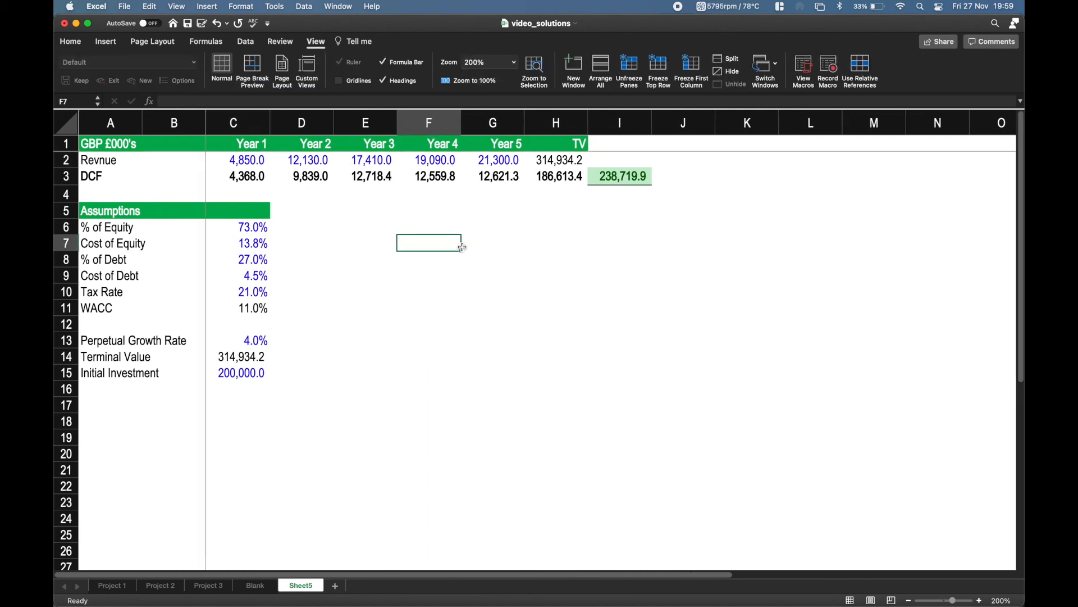
pyautogui.scroll(-1, 462, 247)
pyautogui.scroll(-3, 462, 247)
pyautogui.scroll(5, 462, 247)
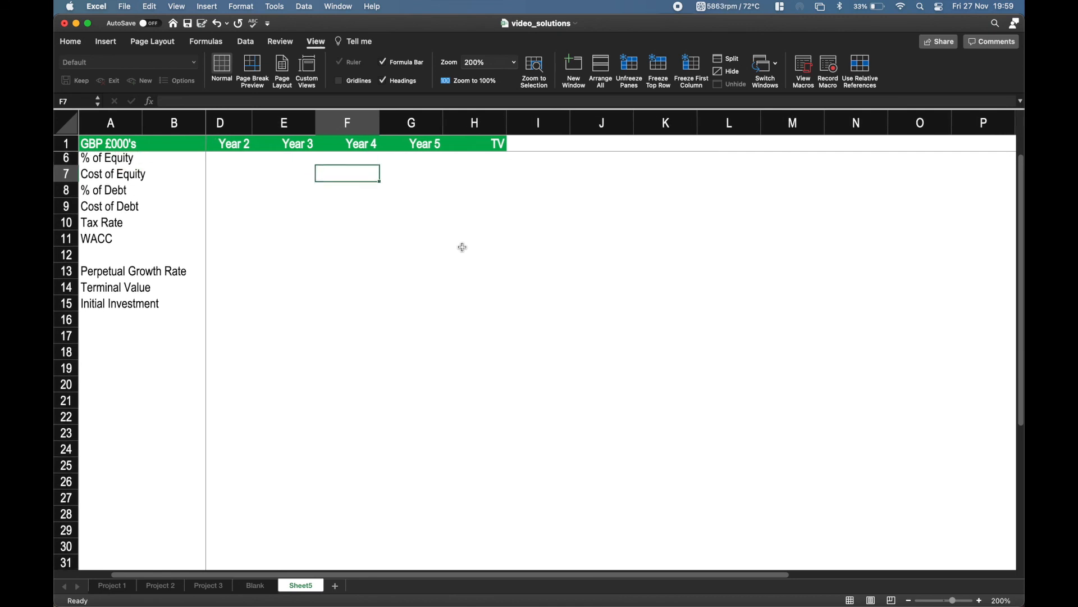
pyautogui.hscroll(-1, 462, 247)
pyautogui.hscroll(-2, 462, 247)
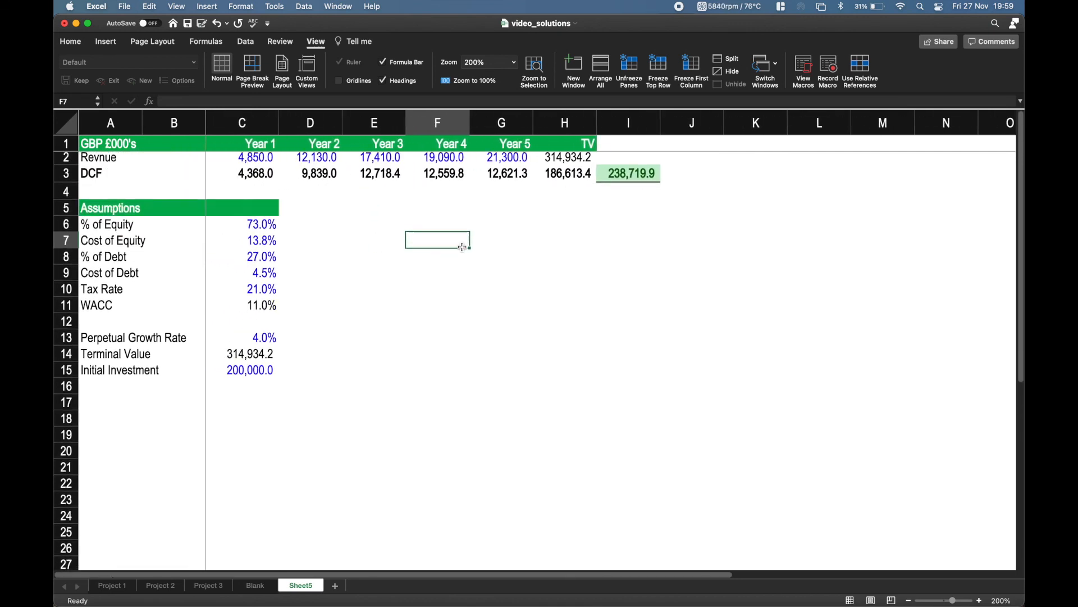
pyautogui.moveTo(112, 142); pyautogui.dragTo(654, 368)
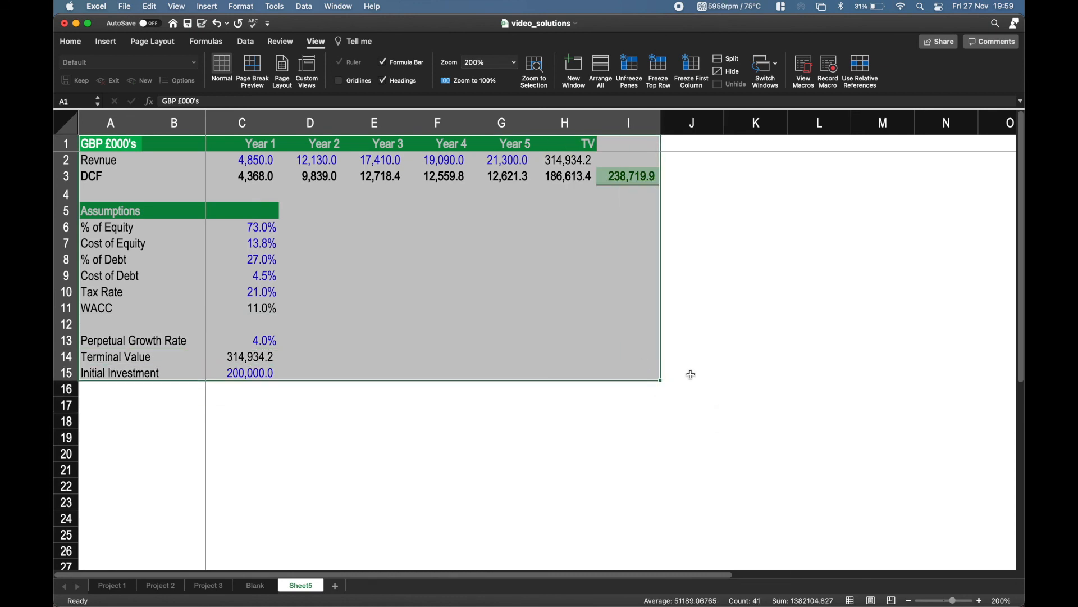
pyautogui.click(711, 375)
pyautogui.click(614, 373)
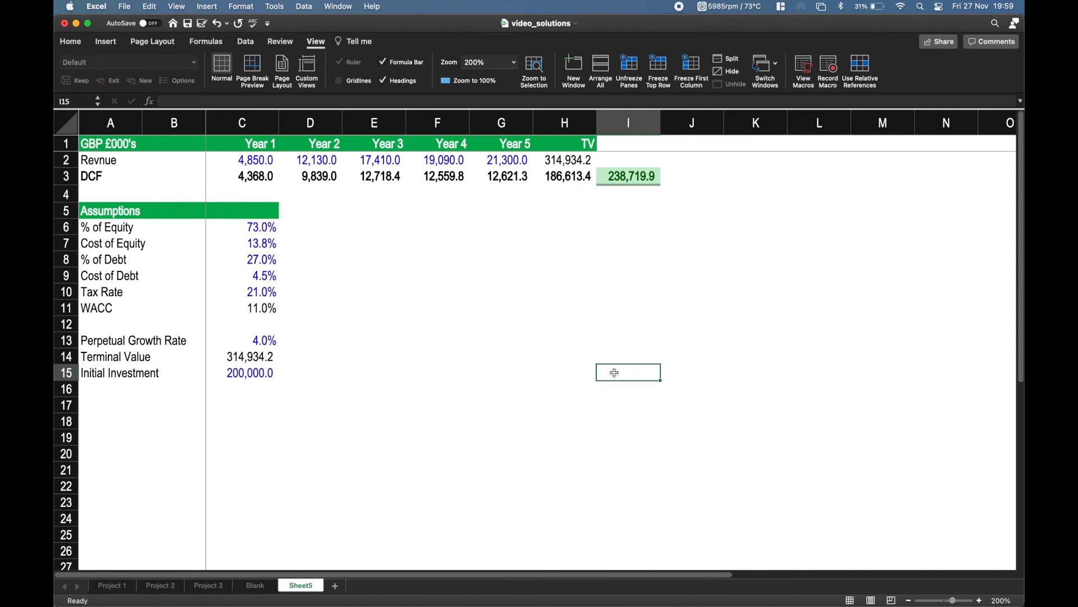